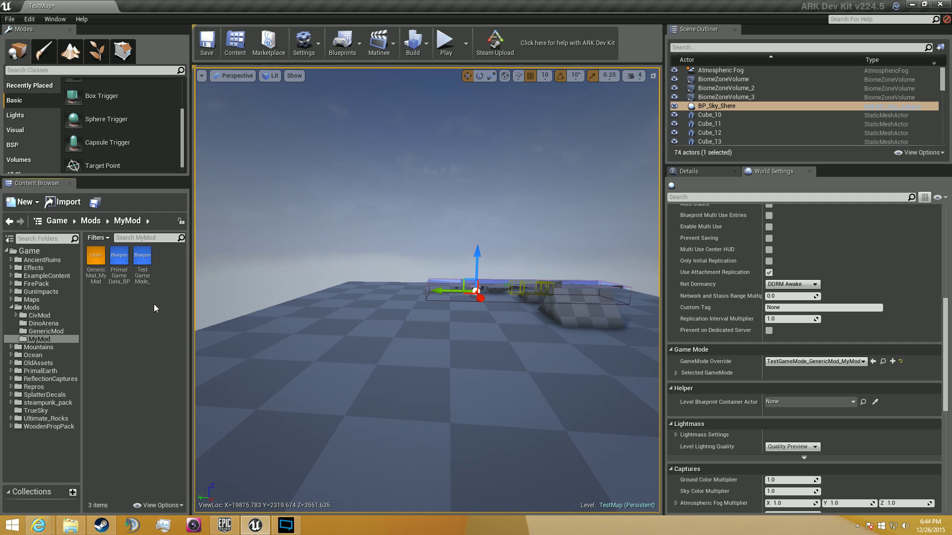
{"action": "mouse_move", "coordinate": [223, 304]}
{"action": "left_mouse_down"}
{"action": "mouse_move", "coordinate": [214, 186]}
{"action": "mouse_move", "coordinate": [363, 98]}
{"action": "mouse_move", "coordinate": [402, 88]}
{"action": "mouse_move", "coordinate": [485, 107]}
{"action": "mouse_move", "coordinate": [476, 149]}
{"action": "mouse_move", "coordinate": [397, 224]}
{"action": "mouse_move", "coordinate": [225, 293]}
{"action": "left_mouse_up"}
{"action": "right_click", "coordinate": [177, 293]}
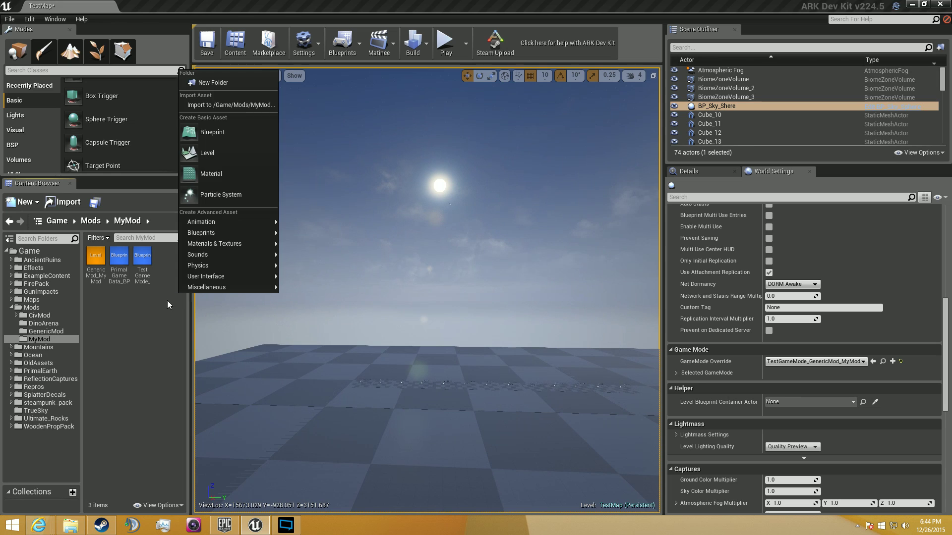
{"action": "left_click", "coordinate": [151, 298]}
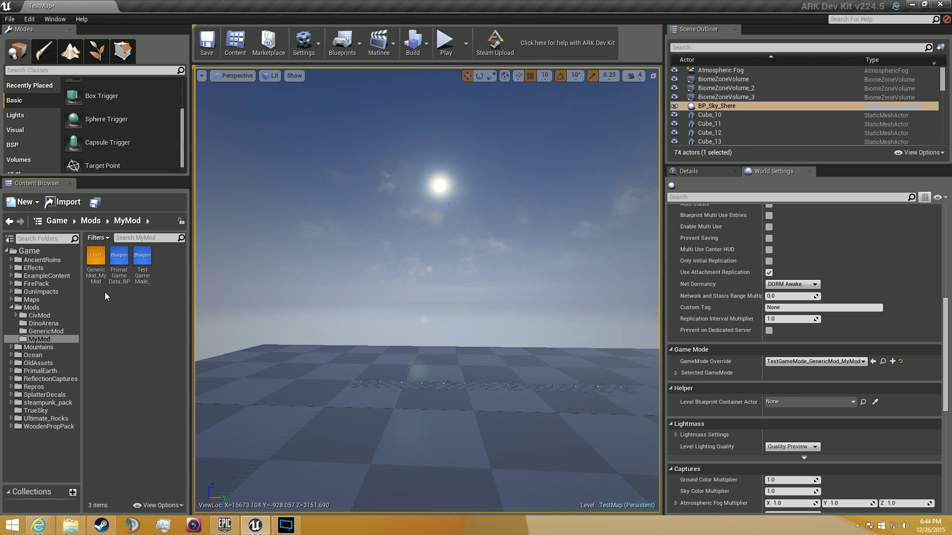
Collapse the Mods folder and search the assets of the root Game folder for "pick"
{"action": "left_click", "coordinate": [29, 307]}
{"action": "double_click", "coordinate": [21, 306]}
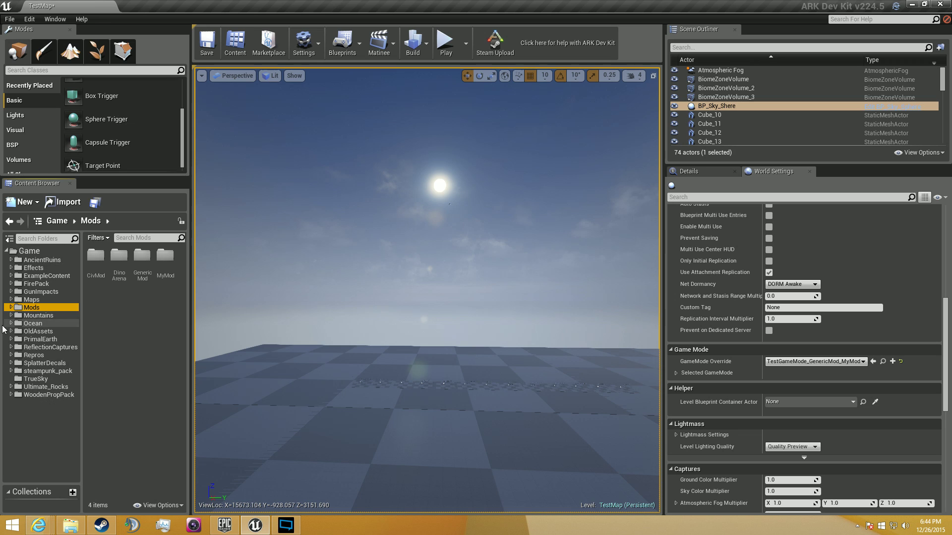
{"action": "left_click", "coordinate": [47, 238]}
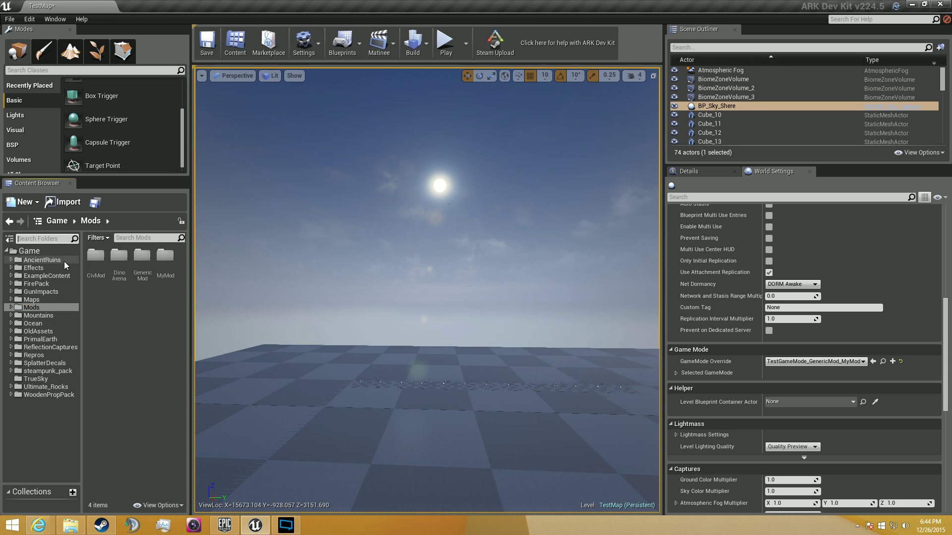
{"action": "left_click", "coordinate": [55, 252]}
{"action": "left_click", "coordinate": [147, 240]}
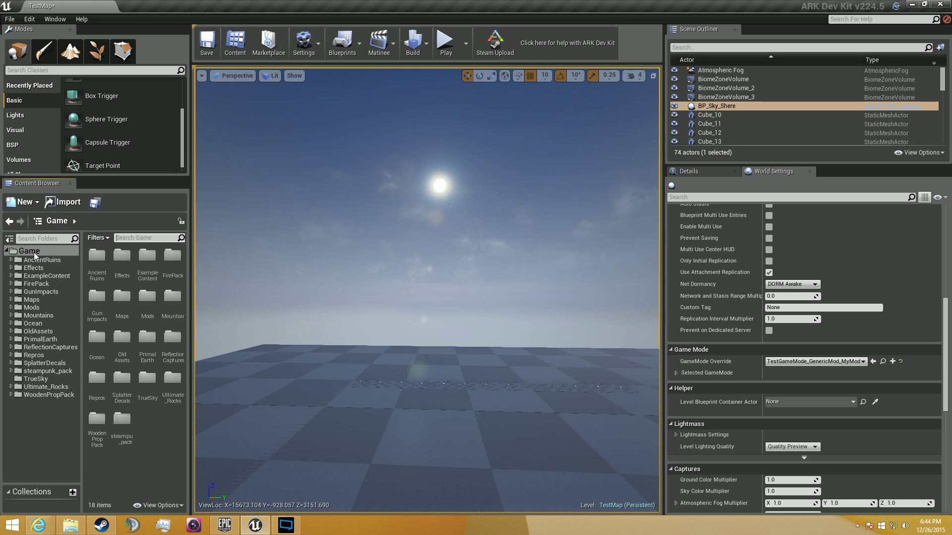
{"action": "left_click", "coordinate": [125, 239]}
{"action": "key", "text": "BackSpace"}
{"action": "key", "text": "BackSpace"}
{"action": "key", "text": "BackSpace"}
{"action": "key", "text": "BackSpace"}
{"action": "key", "text": "BackSpace"}
{"action": "type", "text": "pick"}
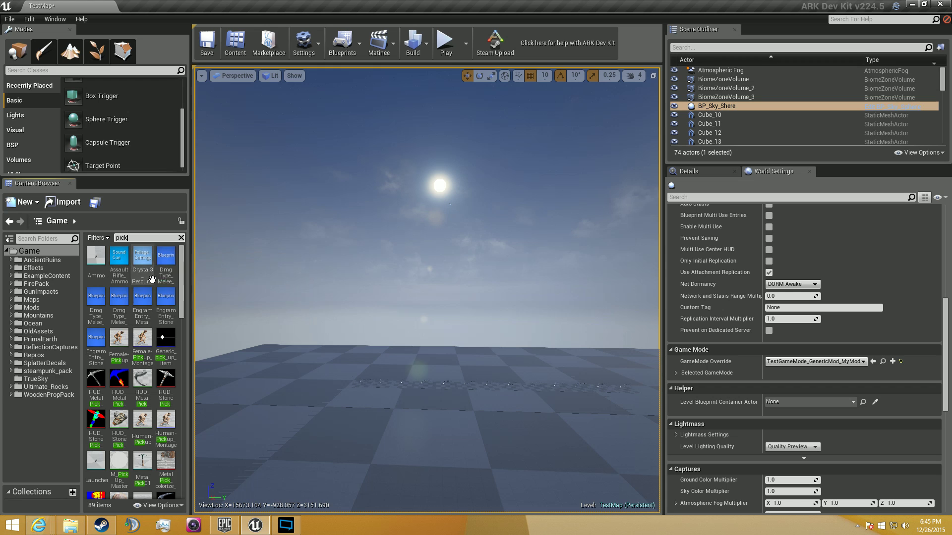
Find the Stonepick_Icon texture among the search results and show it in the Reference Viewer
{"action": "scroll", "coordinate": [151, 282], "scroll_direction": "down", "scroll_amount": 1}
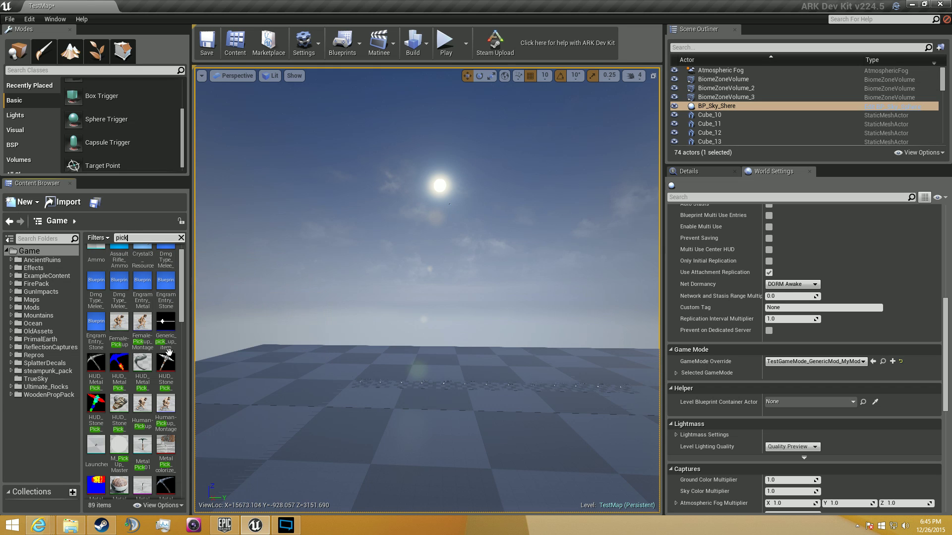
{"action": "scroll", "coordinate": [113, 343], "scroll_direction": "down", "scroll_amount": 10}
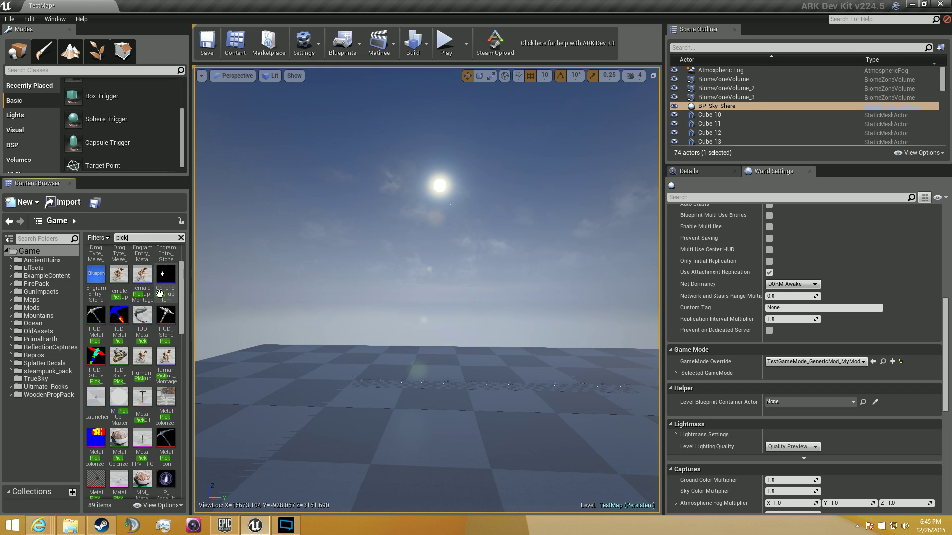
{"action": "scroll", "coordinate": [159, 296], "scroll_direction": "down", "scroll_amount": 3}
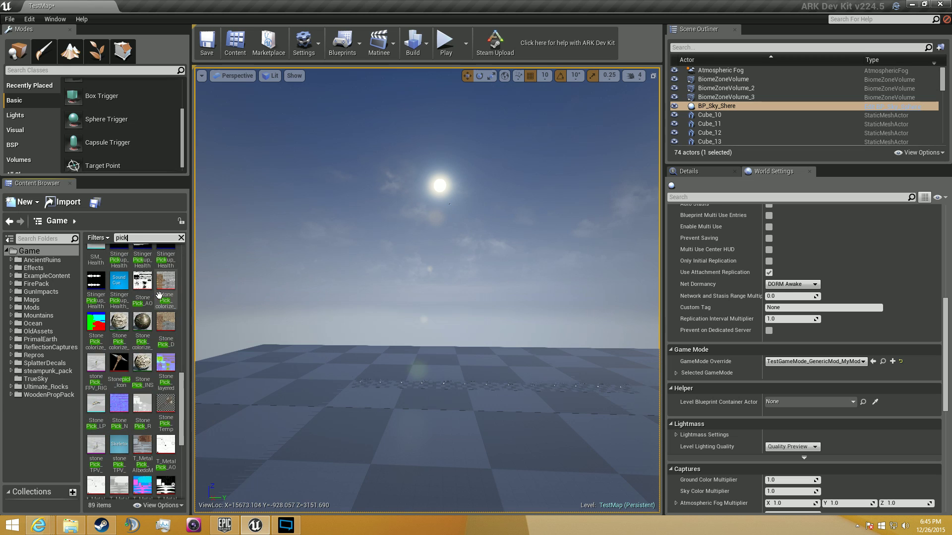
{"action": "mouse_move", "coordinate": [120, 368]}
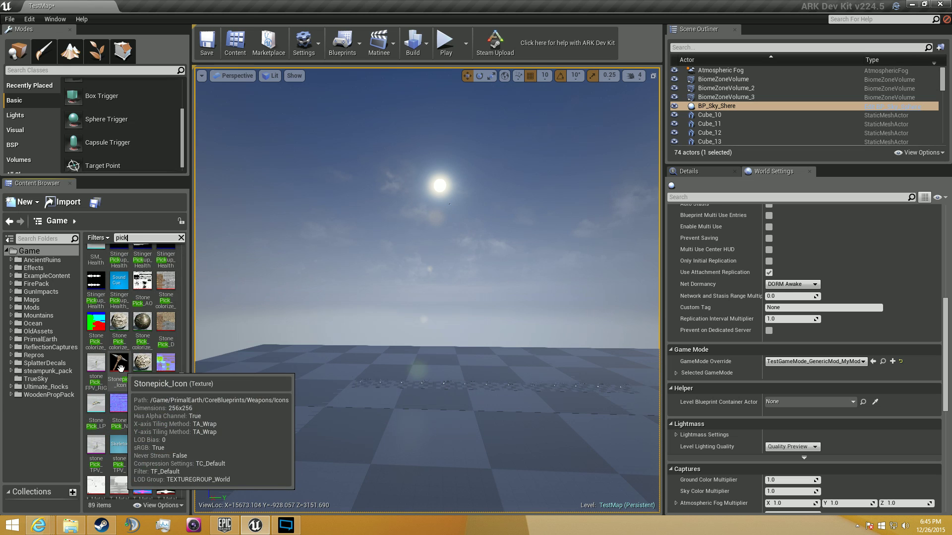
{"action": "left_click", "coordinate": [120, 368]}
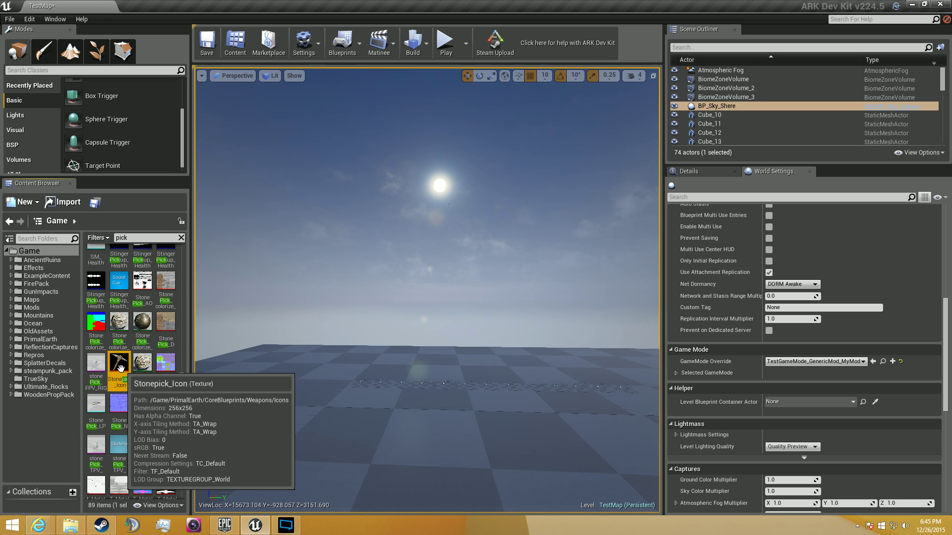
{"action": "right_click", "coordinate": [120, 367]}
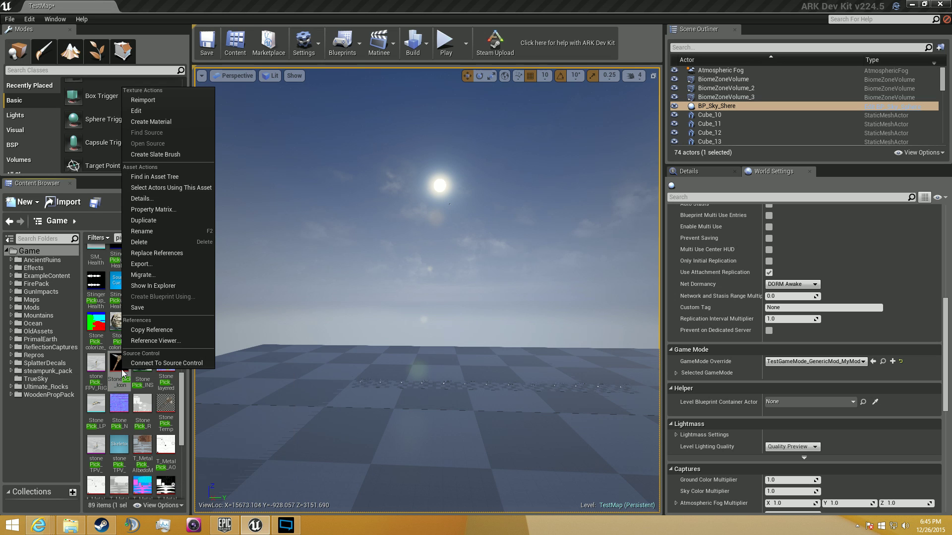
{"action": "left_click", "coordinate": [142, 340]}
Center the reference graph on the PrimalItem_WeaponStonePick blueprint that uses the icon and locate it in the Content Browser
{"action": "scroll", "coordinate": [499, 270], "scroll_direction": "up", "scroll_amount": 4}
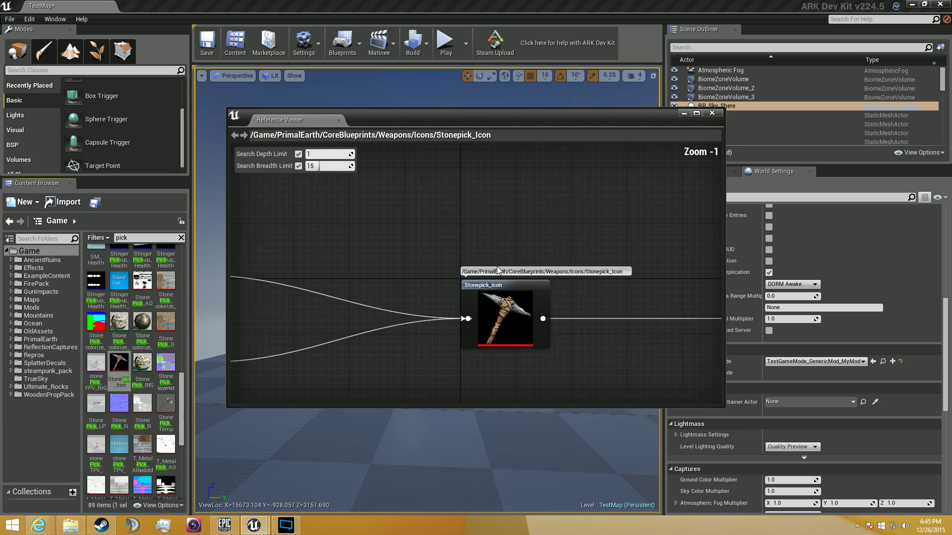
{"action": "right_click_drag", "start_coordinate": [514, 275], "coordinate": [433, 261]}
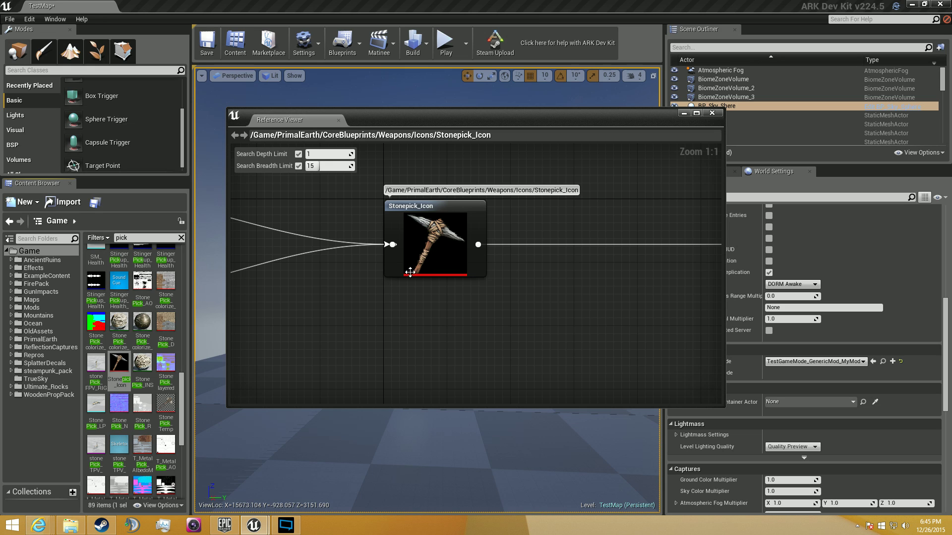
{"action": "left_click", "coordinate": [433, 260]}
{"action": "right_click_drag", "start_coordinate": [355, 284], "coordinate": [747, 318]}
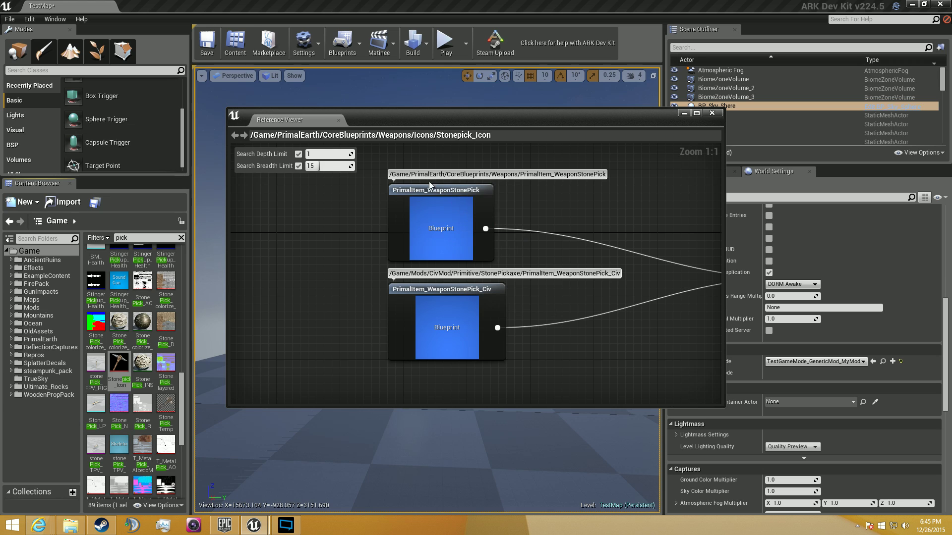
{"action": "left_click", "coordinate": [439, 202]}
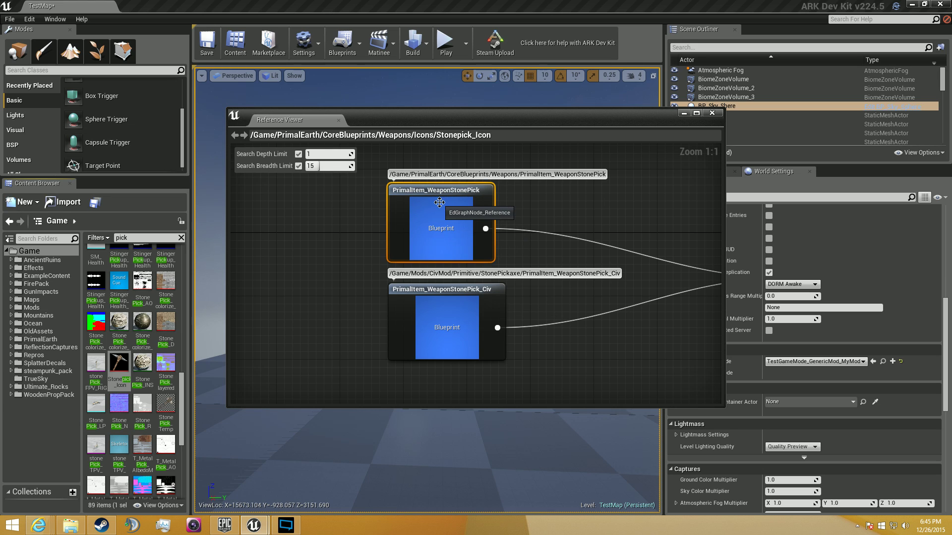
{"action": "double_click", "coordinate": [439, 202]}
{"action": "right_click", "coordinate": [440, 203]}
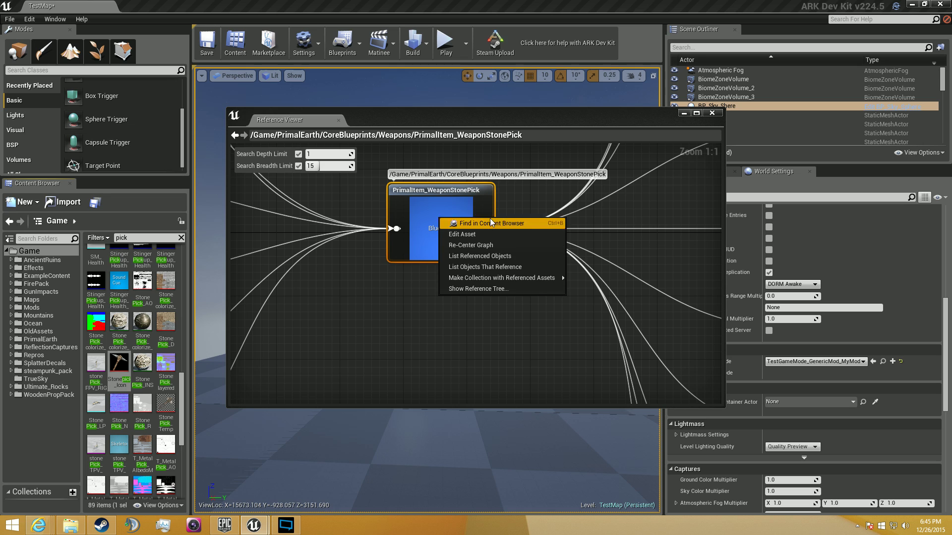
{"action": "left_click", "coordinate": [467, 222]}
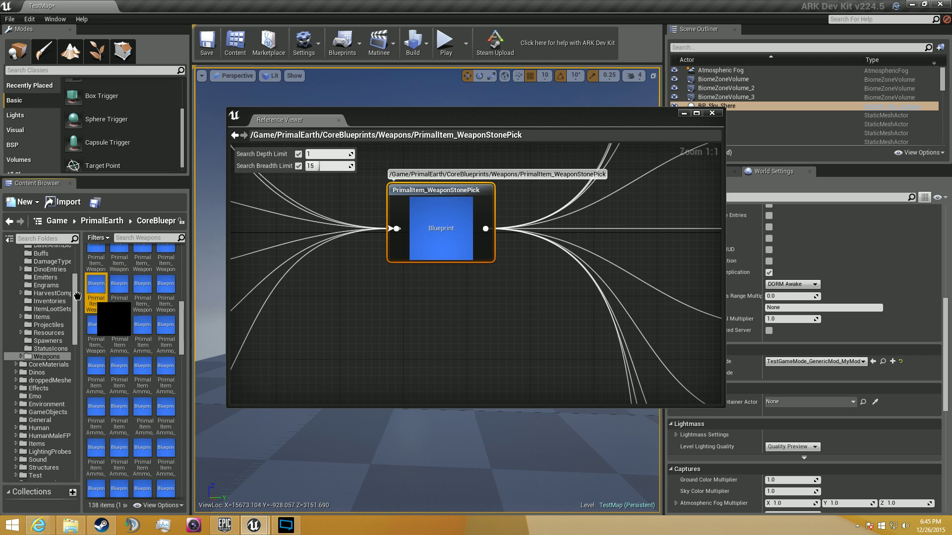
Create a child blueprint of PrimalItem_WeaponStonePick in the MyMod folder and close its editor
{"action": "left_click_drag", "start_coordinate": [96, 292], "coordinate": [44, 343]}
{"action": "left_click", "coordinate": [11, 308]}
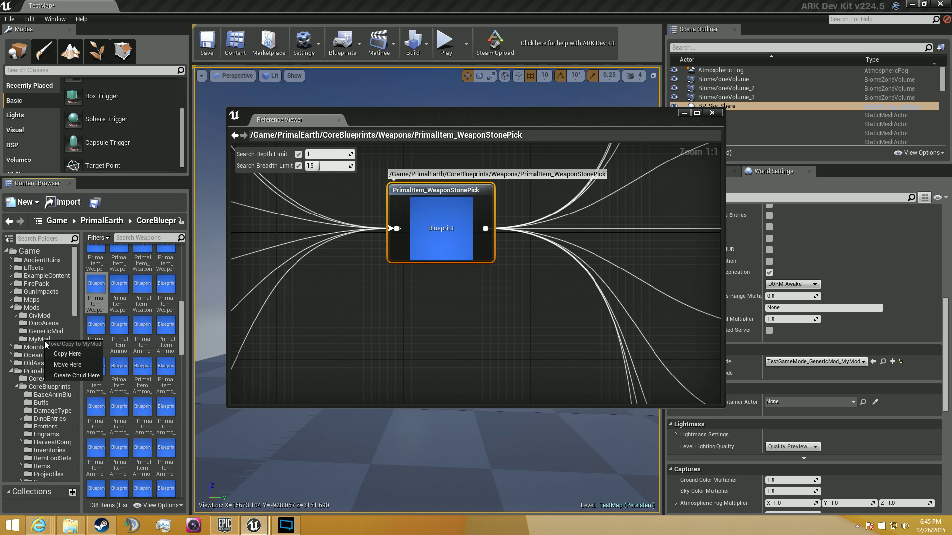
{"action": "left_click", "coordinate": [59, 376]}
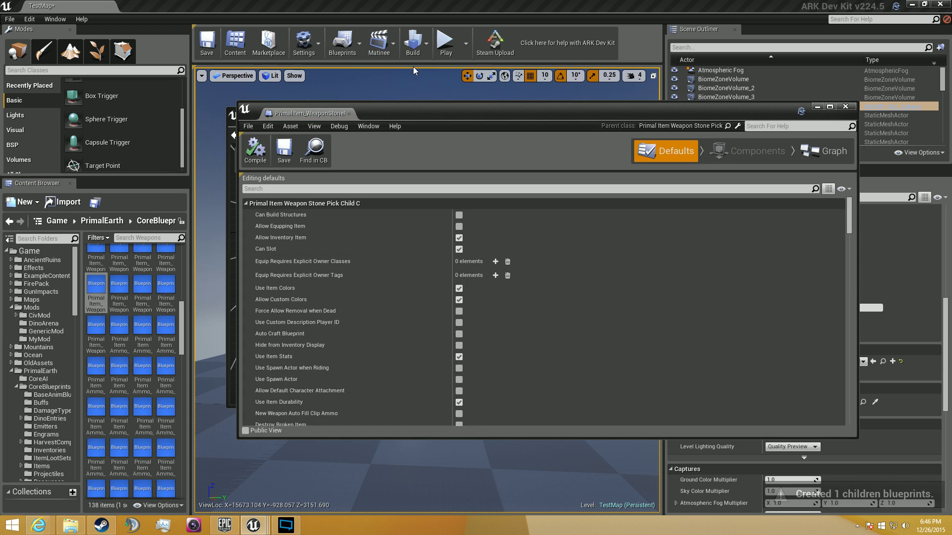
{"action": "left_click", "coordinate": [348, 114]}
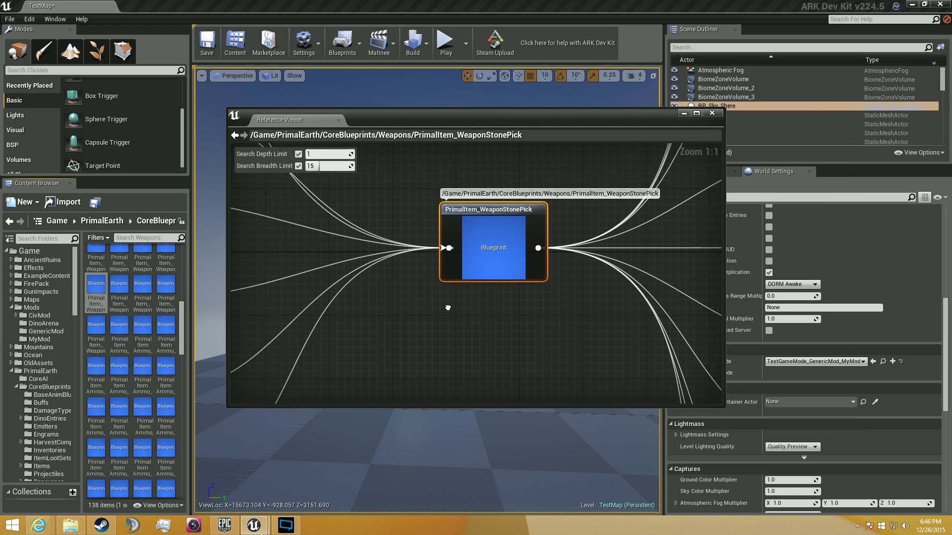
Trace the references of PrimalItem_WeaponStonePick to WeapStonePick, center the graph on it and locate it in the Content Browser
{"action": "scroll", "coordinate": [448, 308], "scroll_direction": "down", "scroll_amount": 1}
{"action": "right_click_drag", "start_coordinate": [447, 308], "coordinate": [643, 292]}
{"action": "scroll", "coordinate": [644, 384], "scroll_direction": "down", "scroll_amount": 2}
{"action": "scroll", "coordinate": [657, 417], "scroll_direction": "up", "scroll_amount": 1}
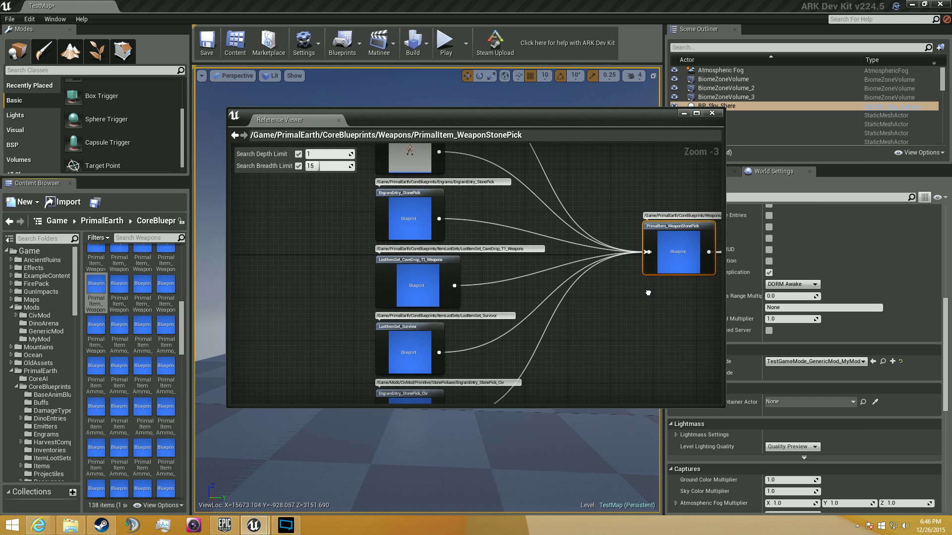
{"action": "right_click_drag", "start_coordinate": [493, 360], "coordinate": [502, 209]}
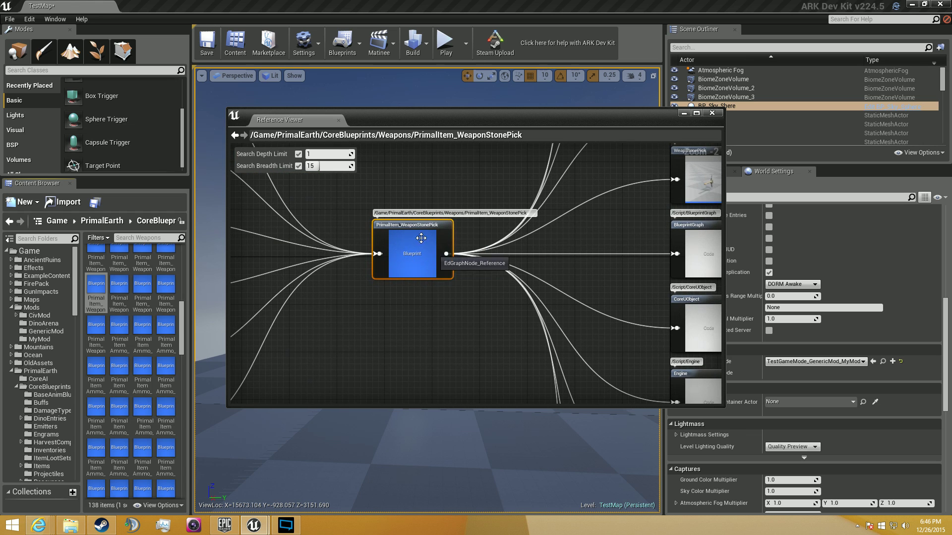
{"action": "right_click_drag", "start_coordinate": [502, 338], "coordinate": [255, 287]}
{"action": "double_click", "coordinate": [463, 203]}
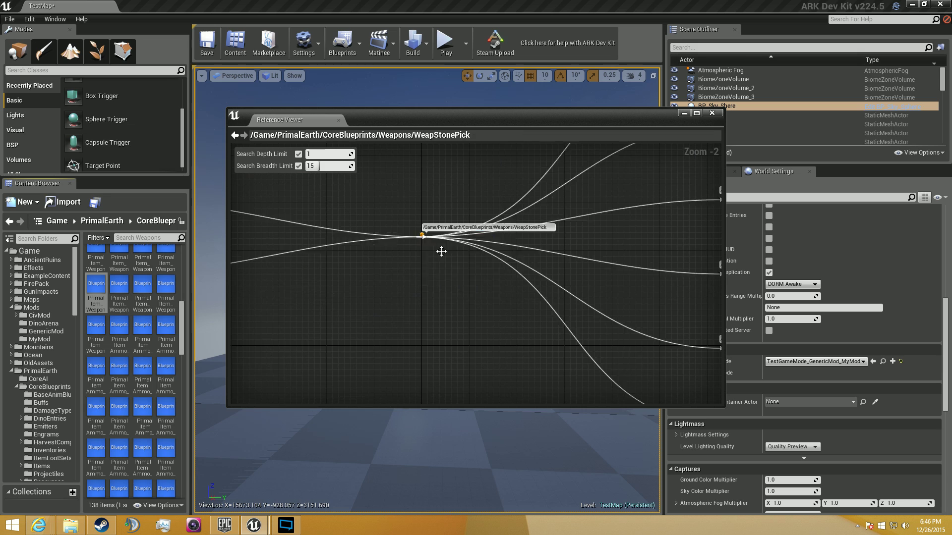
{"action": "right_click", "coordinate": [478, 261]}
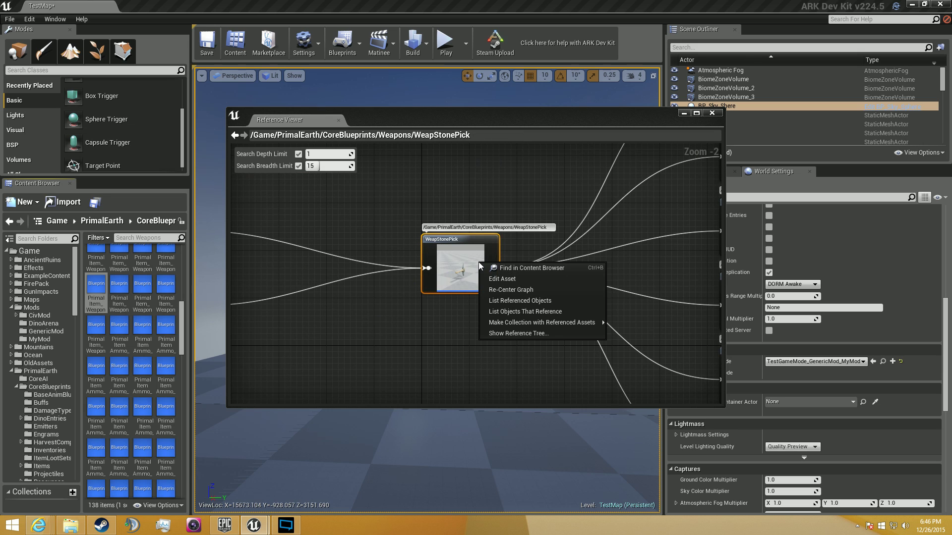
{"action": "left_click", "coordinate": [515, 270]}
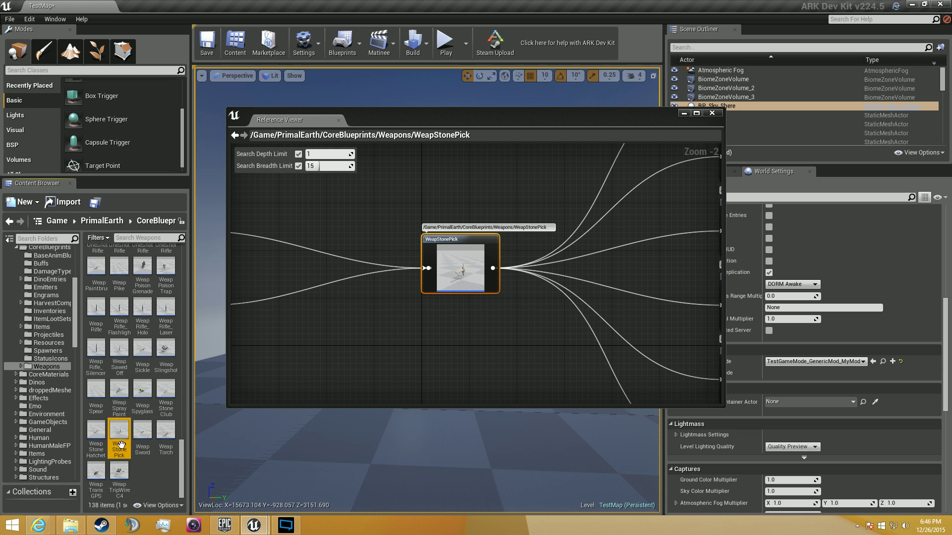
Create a child blueprint of WeapStoneHatchet in the MyMod folder and close its editor
{"action": "mouse_move", "coordinate": [107, 442]}
{"action": "left_mouse_down"}
{"action": "mouse_move", "coordinate": [30, 347]}
{"action": "mouse_move", "coordinate": [43, 339]}
{"action": "left_mouse_up"}
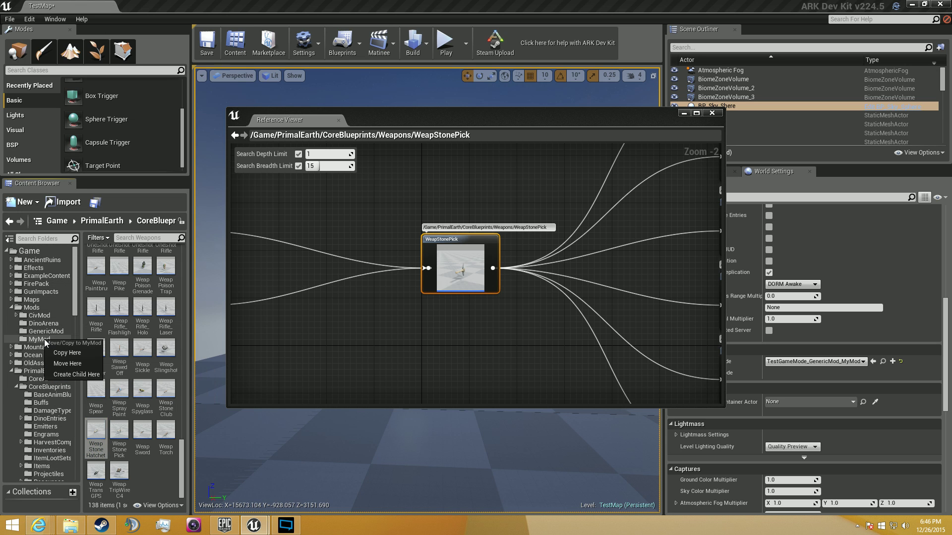
{"action": "left_click", "coordinate": [76, 374]}
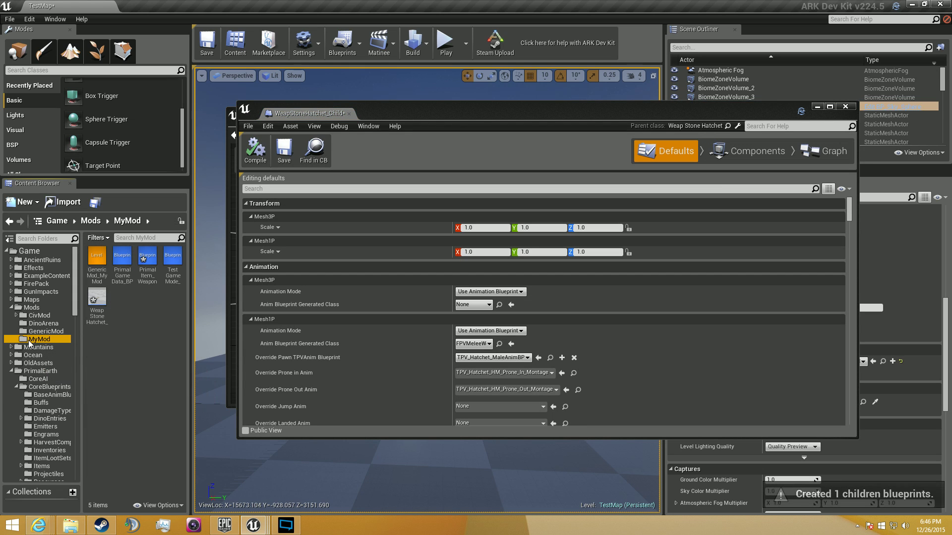
{"action": "left_click", "coordinate": [350, 114]}
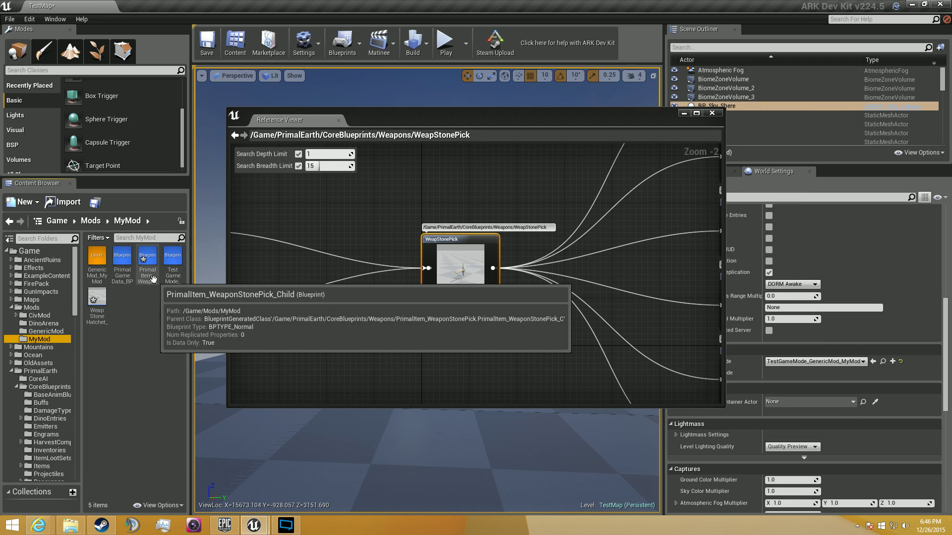
Create a new folder named StonePick inside MyMod
{"action": "right_click", "coordinate": [153, 333]}
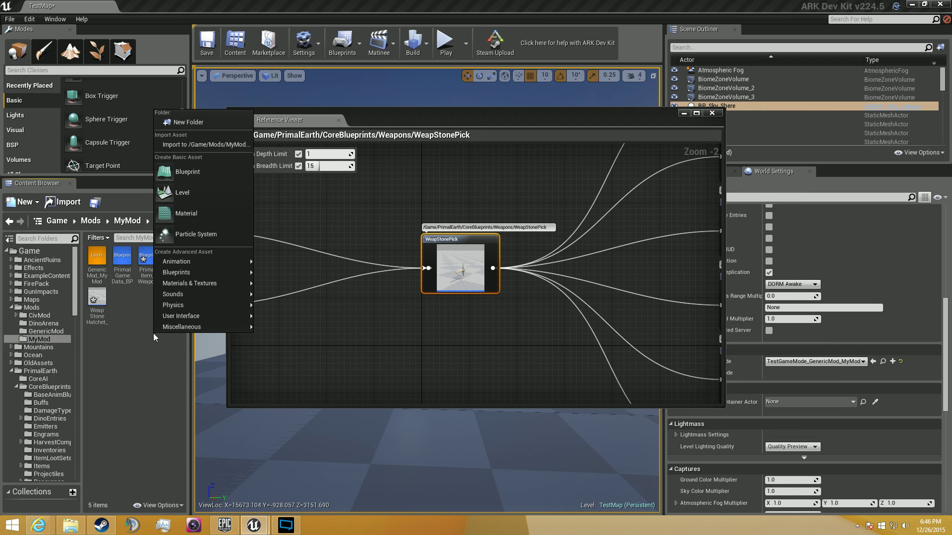
{"action": "left_click", "coordinate": [192, 123]}
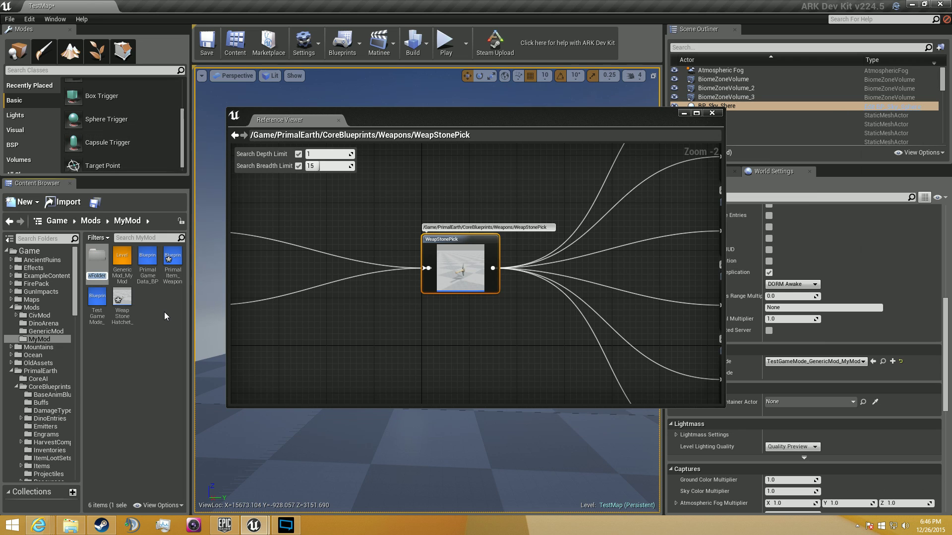
{"action": "type", "text": "WeapStonePick"}
{"action": "key", "text": "Return"}
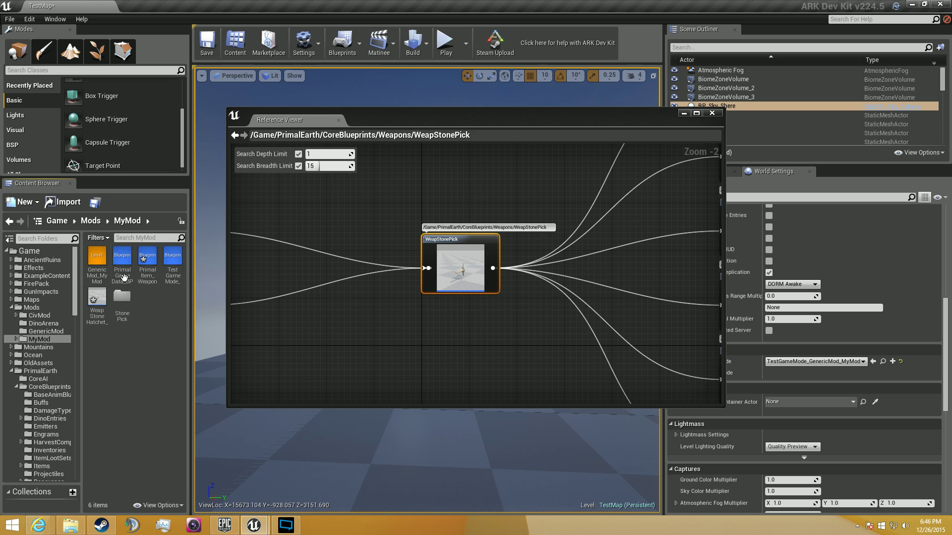
Move the PrimalItem_WeaponStonePick and WeapStoneHatchet child blueprints from MyMod into its StonePick folder
{"action": "left_click_drag", "start_coordinate": [145, 256], "coordinate": [121, 303]}
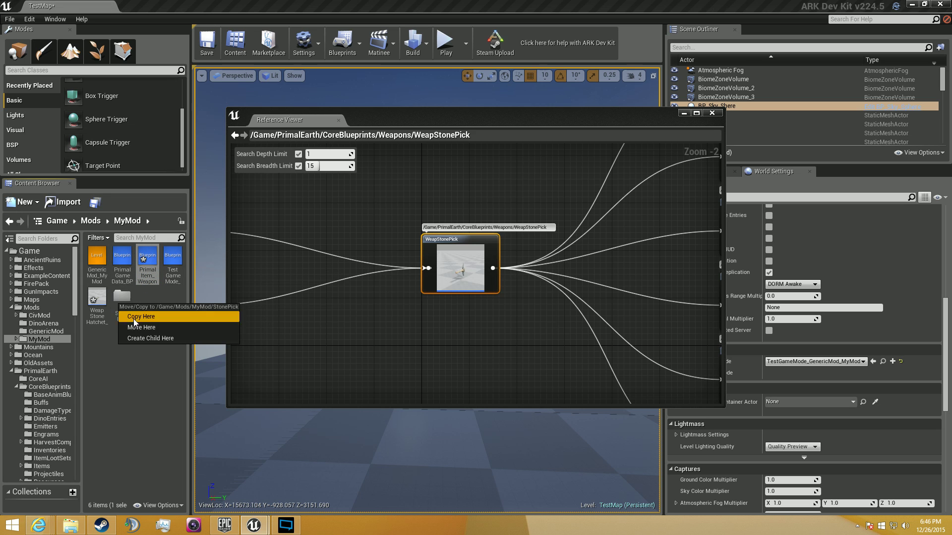
{"action": "left_click", "coordinate": [143, 328]}
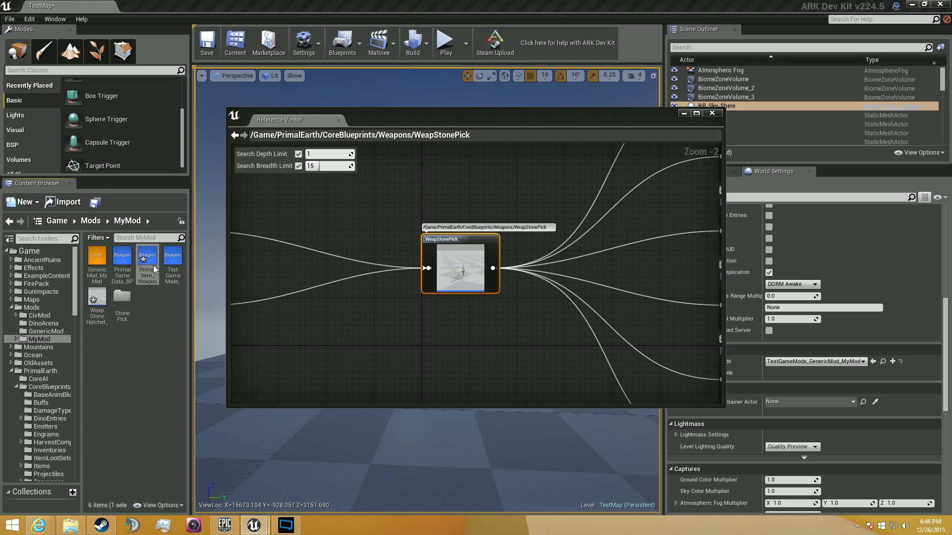
{"action": "left_click", "coordinate": [170, 263]}
{"action": "left_click_drag", "start_coordinate": [94, 301], "coordinate": [95, 302]}
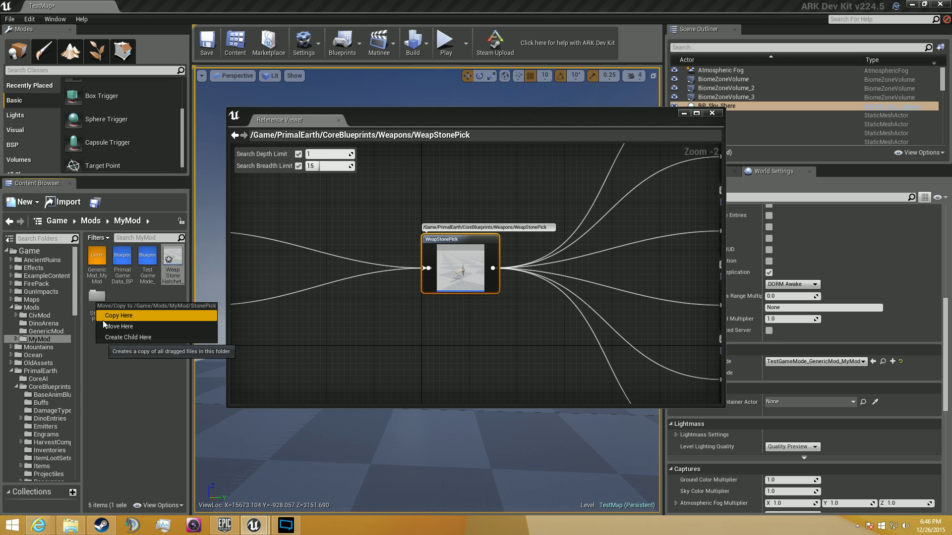
{"action": "left_click", "coordinate": [102, 324]}
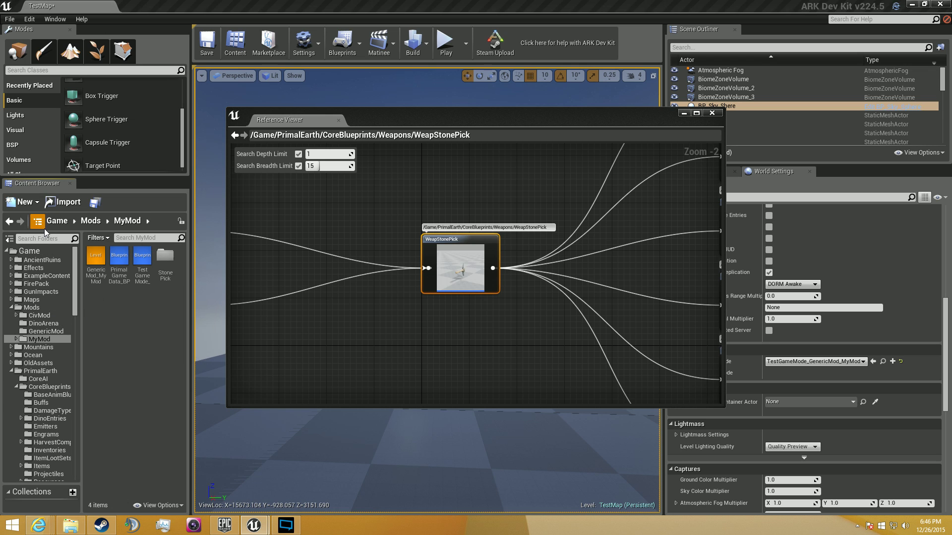
Search all Game content for "stonepick" and copy the EngramEntry_StonePick blueprint into the MyMod folder
{"action": "left_click", "coordinate": [57, 221]}
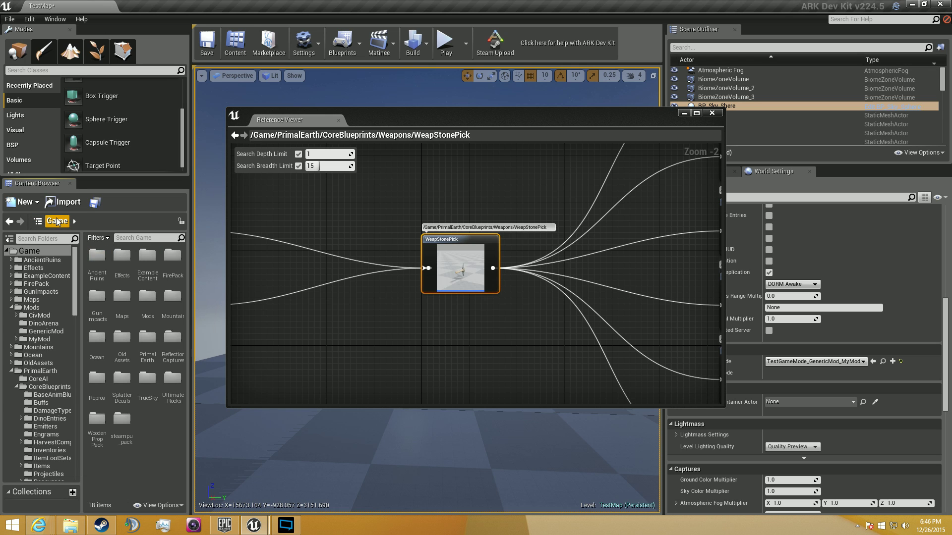
{"action": "left_click", "coordinate": [141, 240]}
{"action": "type", "text": "s"}
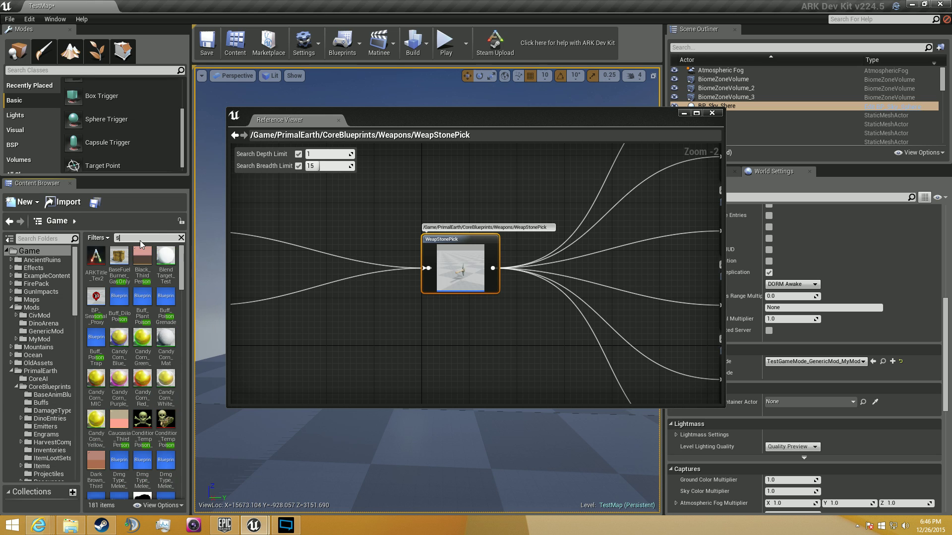
{"action": "type", "text": "tonepick"}
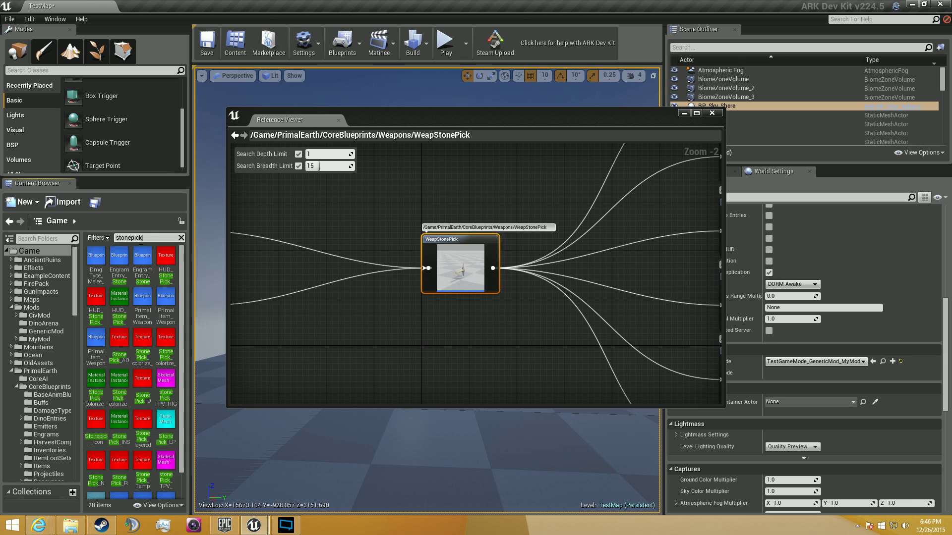
{"action": "type", "text": "_"}
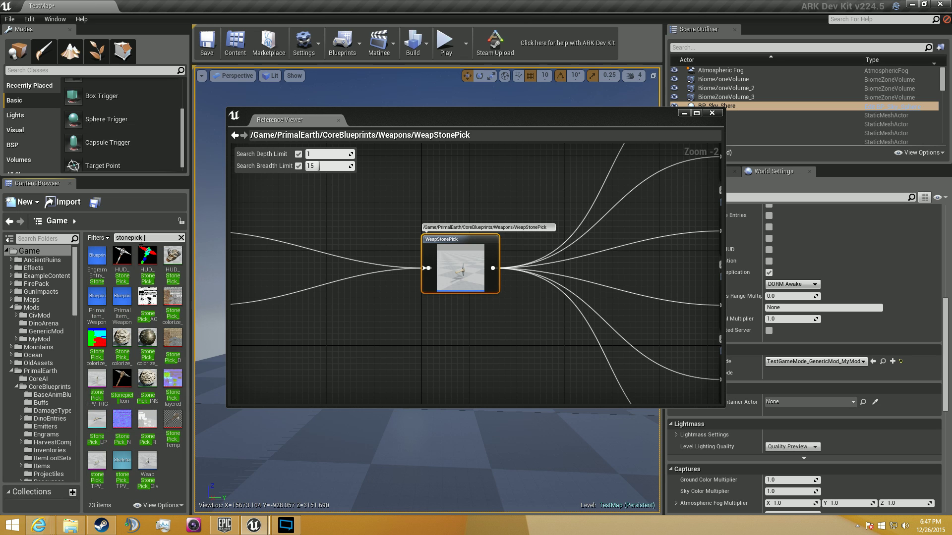
{"action": "type", "text": "engra"}
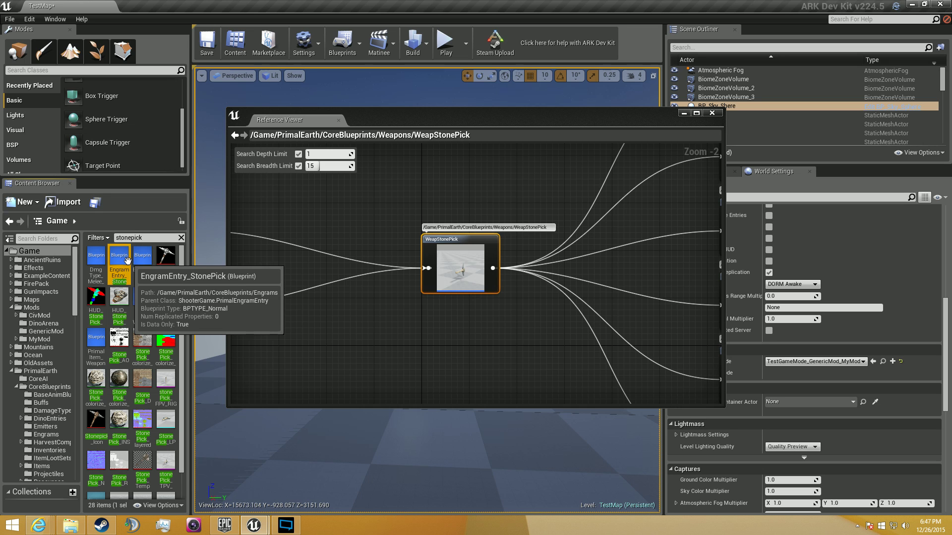
{"action": "left_click_drag", "start_coordinate": [126, 261], "coordinate": [53, 342]}
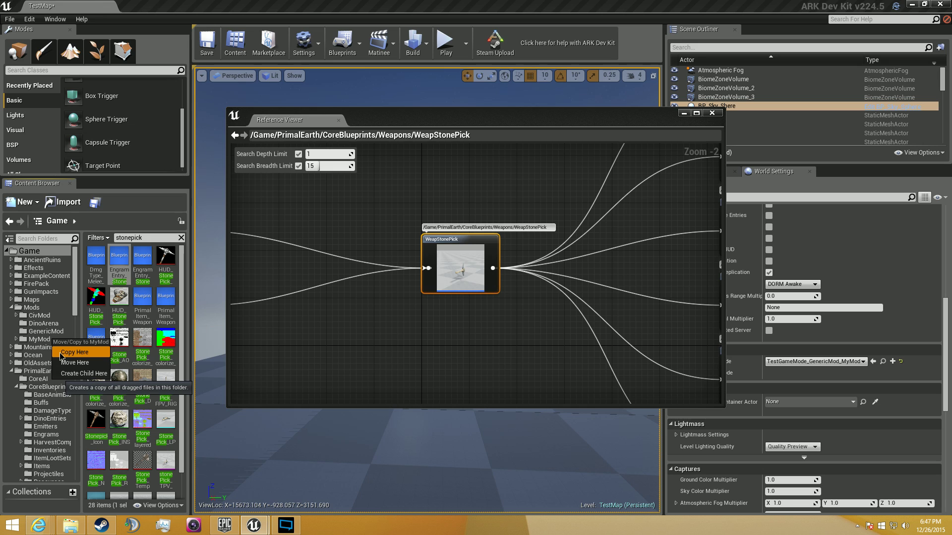
{"action": "left_click", "coordinate": [61, 352]}
{"action": "left_click", "coordinate": [41, 339]}
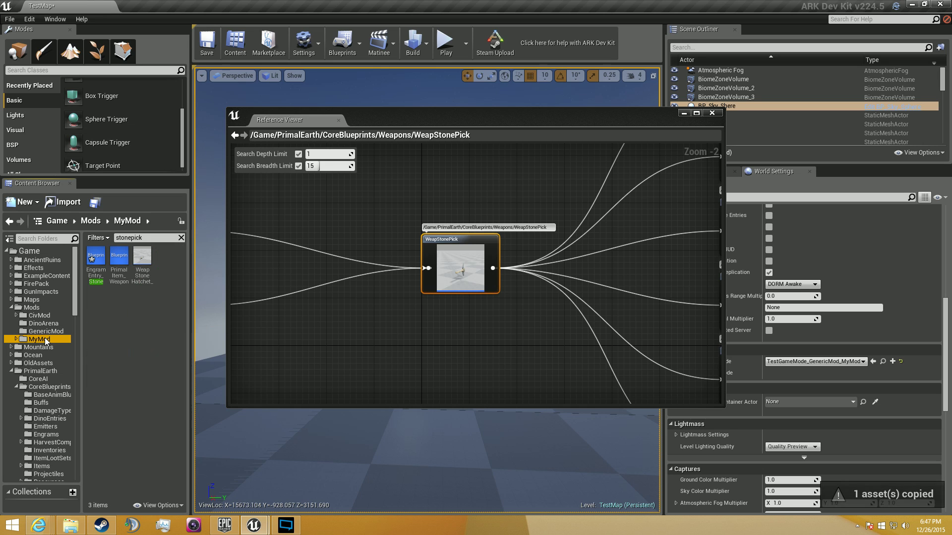
Clear the asset search in MyMod and move the copied EngramEntry_StonePick blueprint into the StonePick folder
{"action": "left_click", "coordinate": [99, 270]}
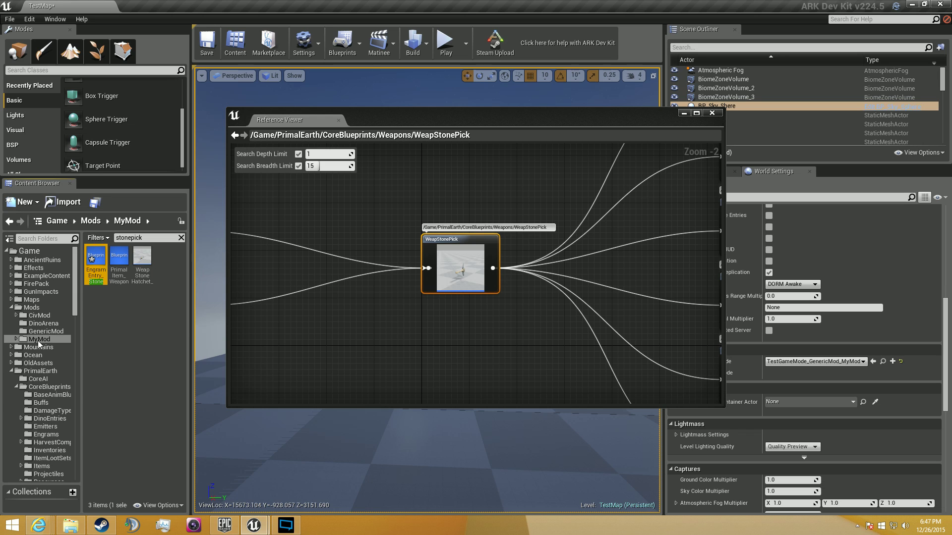
{"action": "left_click", "coordinate": [16, 339]}
{"action": "left_click", "coordinate": [36, 347]}
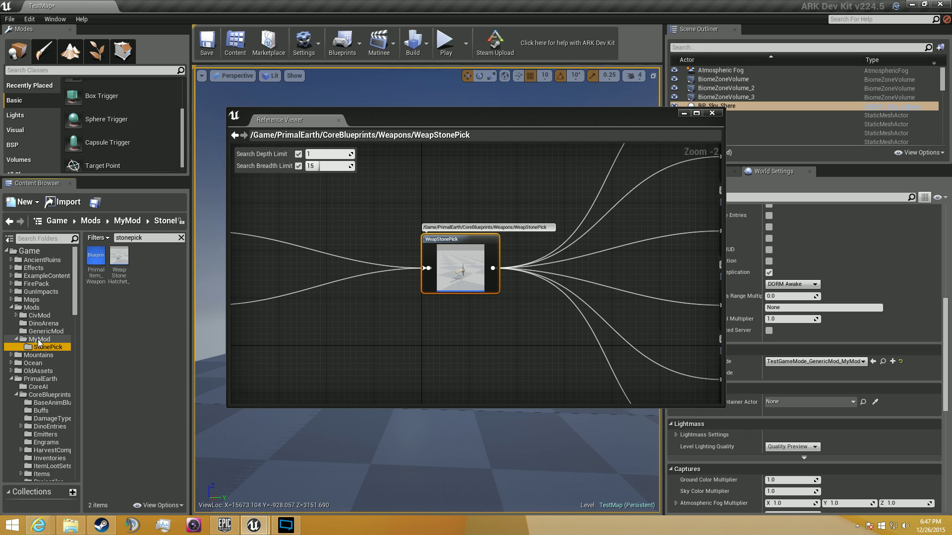
{"action": "left_click", "coordinate": [38, 339]}
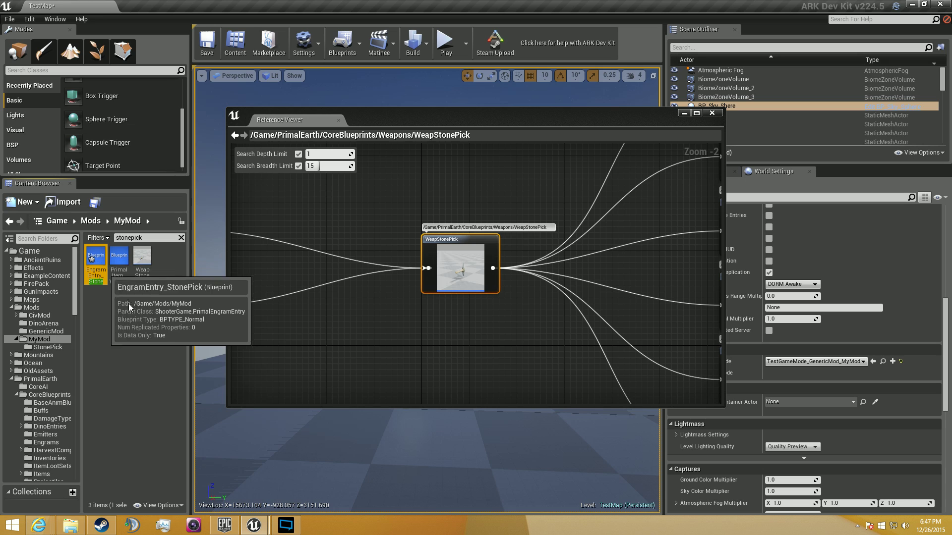
{"action": "left_click", "coordinate": [46, 331]}
{"action": "left_click", "coordinate": [49, 340]}
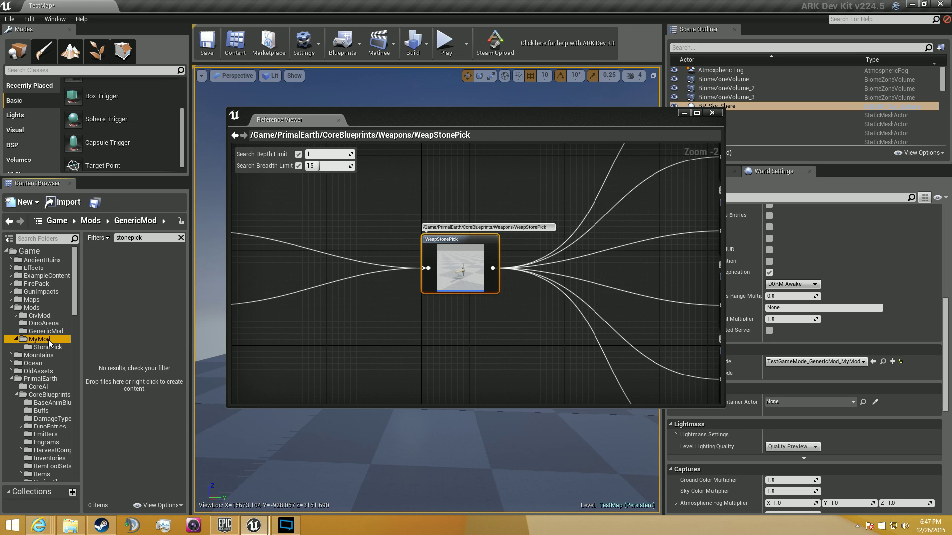
{"action": "left_click", "coordinate": [152, 238]}
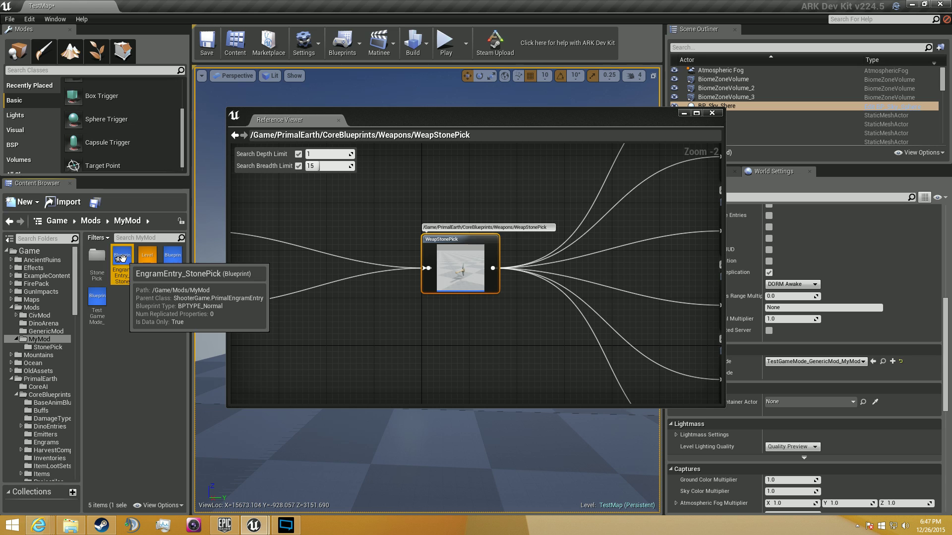
{"action": "left_click_drag", "start_coordinate": [119, 251], "coordinate": [98, 264]}
{"action": "left_click", "coordinate": [118, 290]}
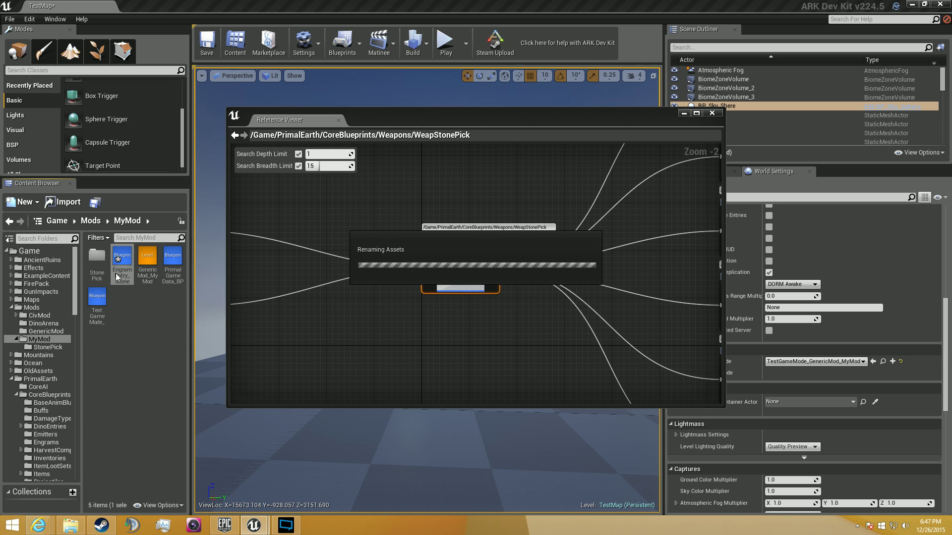
Open the StonePick folder and rename the copied EngramEntry_StonePick blueprint with a suffix for the mod
{"action": "double_click", "coordinate": [95, 257]}
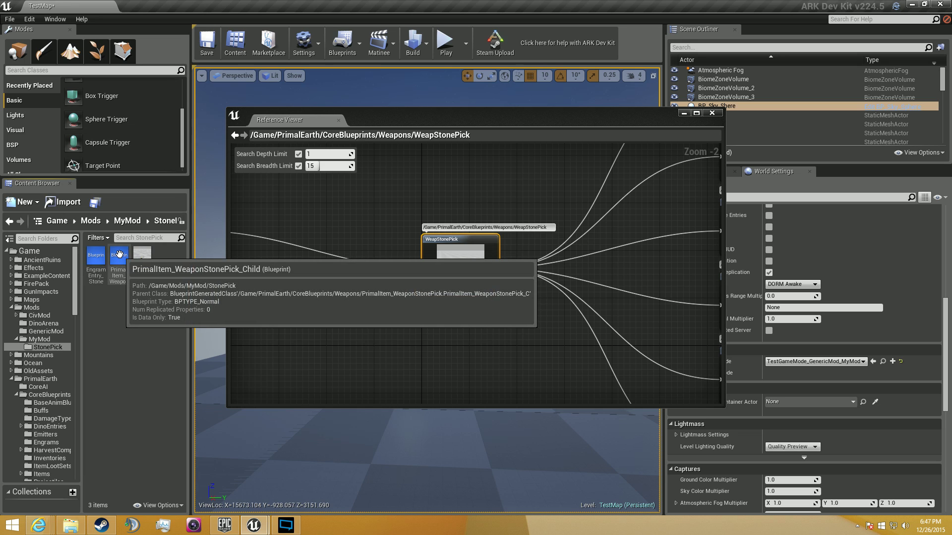
{"action": "left_click", "coordinate": [99, 277]}
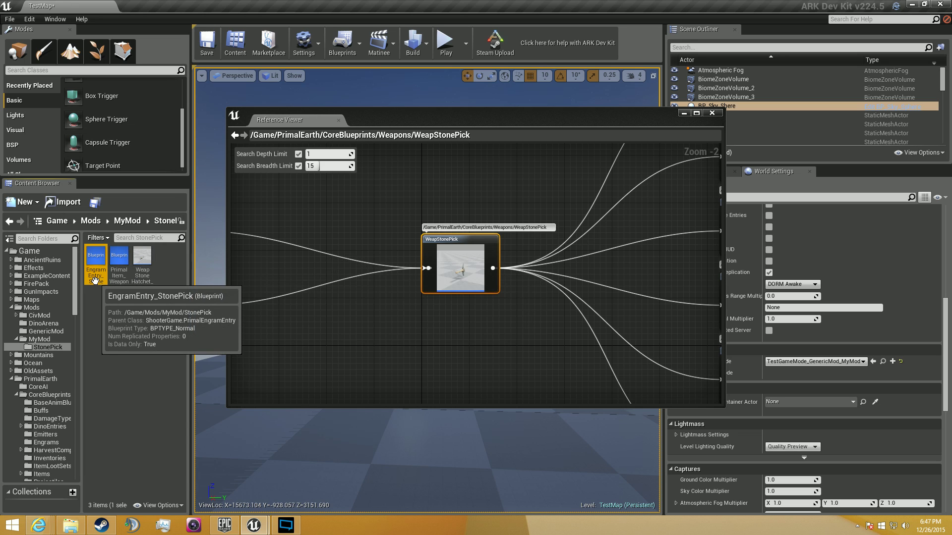
{"action": "left_click", "coordinate": [100, 278]}
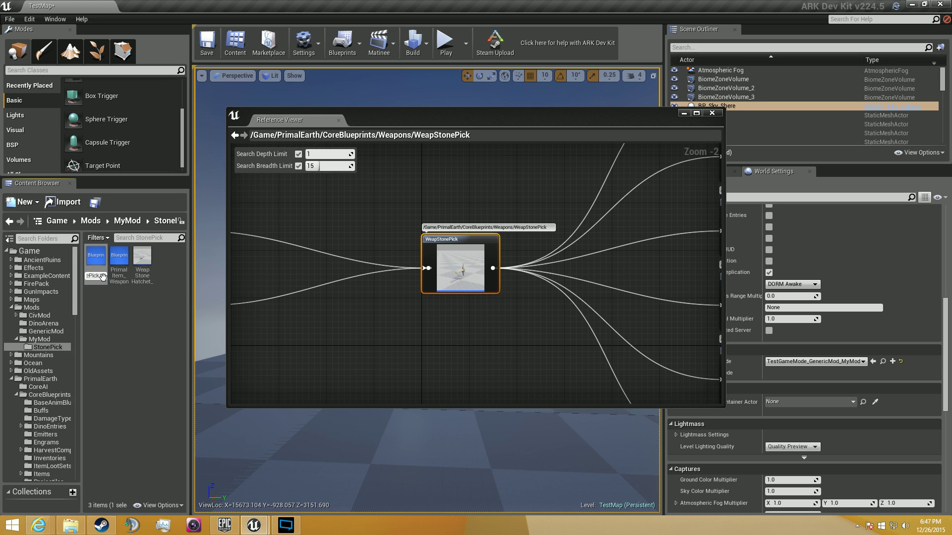
{"action": "key", "text": "Return"}
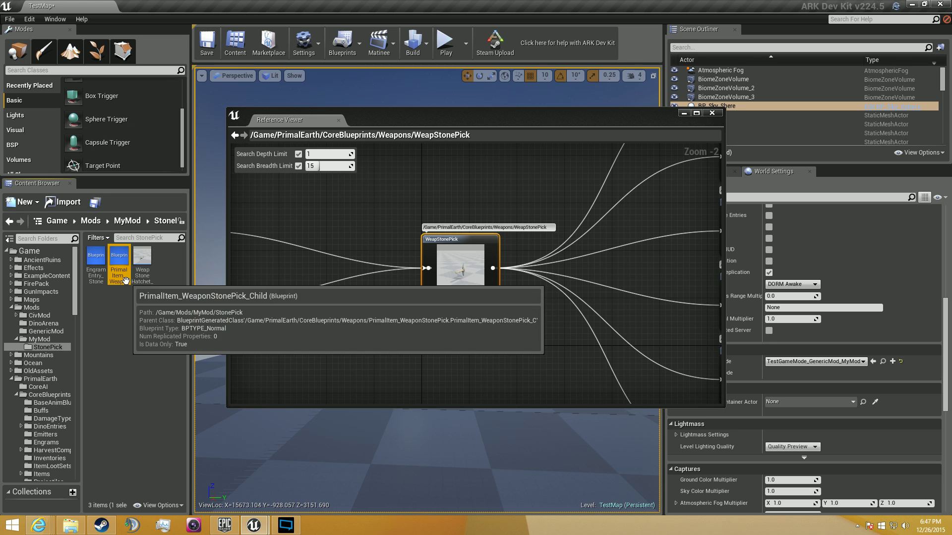
Rename the two child blueprints to PrimalItem_WeaponStonePick_MyMod and WeapStoneHatchet_MyMod, and close the Reference Viewer
{"action": "left_click", "coordinate": [119, 263]}
{"action": "left_click", "coordinate": [122, 276]}
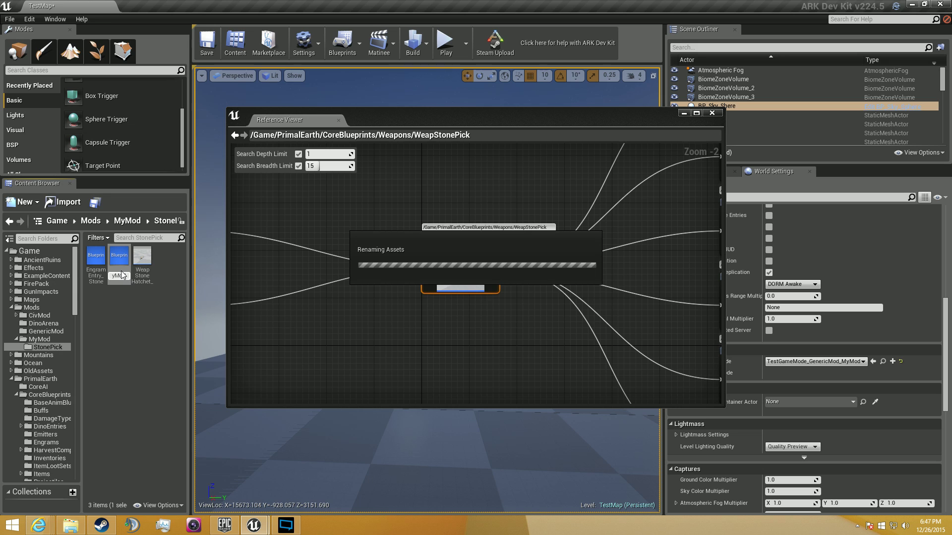
{"action": "left_click", "coordinate": [146, 278]}
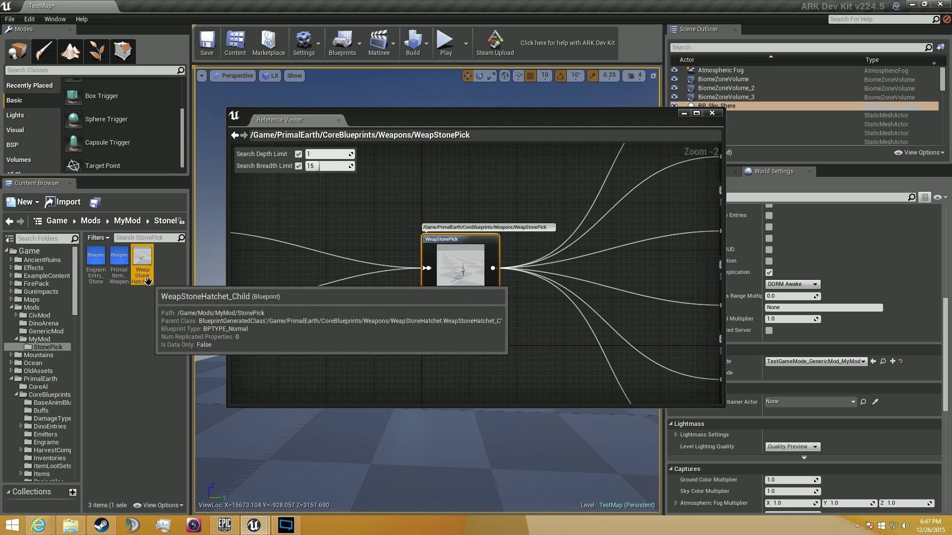
{"action": "left_click", "coordinate": [148, 278]}
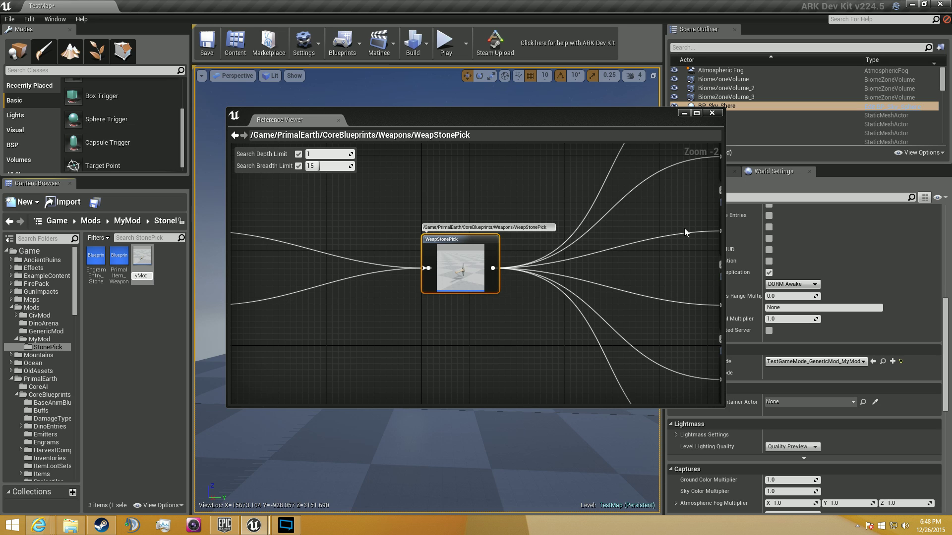
{"action": "left_click", "coordinate": [338, 121]}
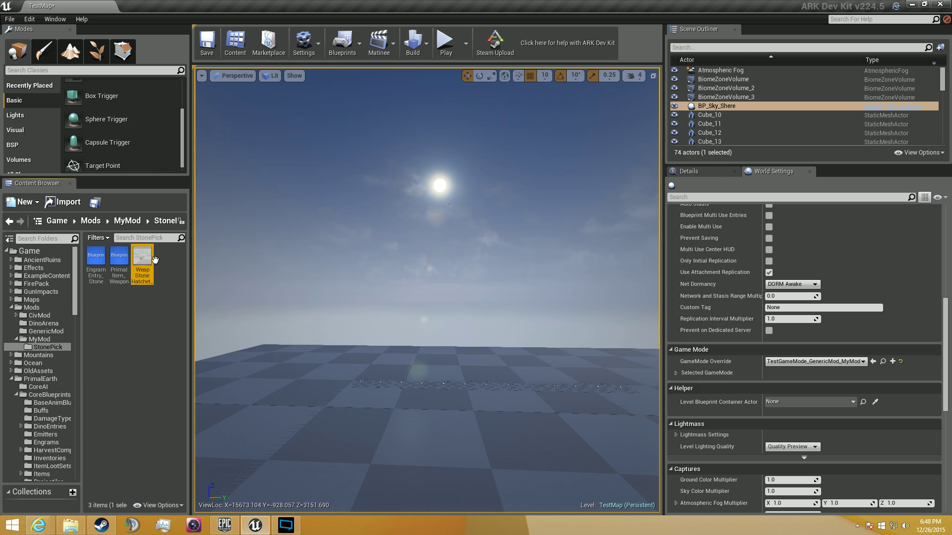
Open the PrimalItem_WeaponStonePick_MyMod blueprint and check its Weapon Template setting against the WeapStoneHatchet_MyMod blueprint
{"action": "mouse_move", "coordinate": [145, 258]}
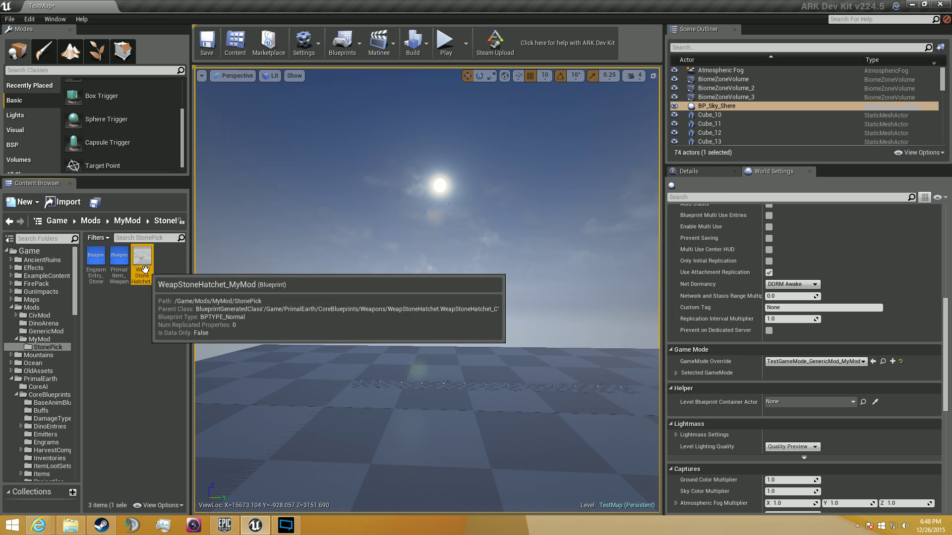
{"action": "mouse_move", "coordinate": [116, 263]}
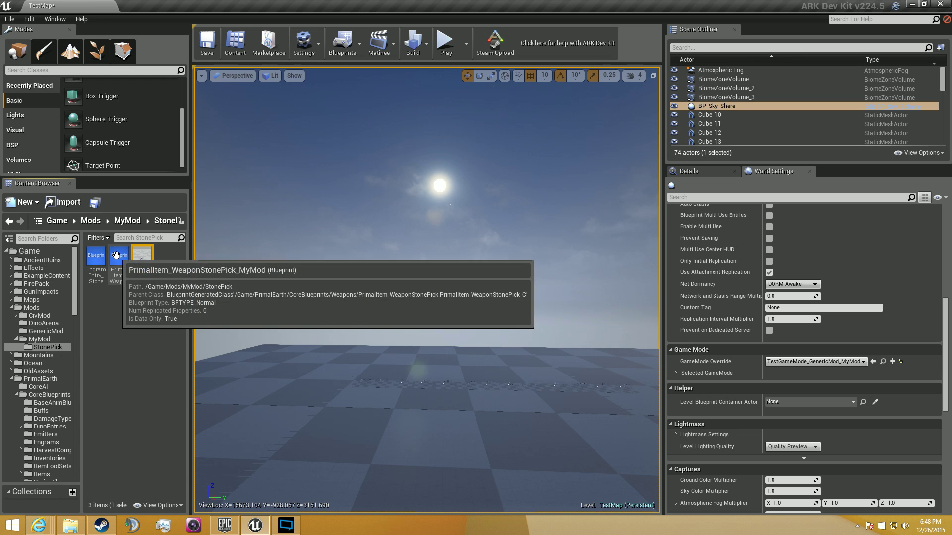
{"action": "left_click", "coordinate": [115, 256]}
{"action": "double_click", "coordinate": [125, 259]}
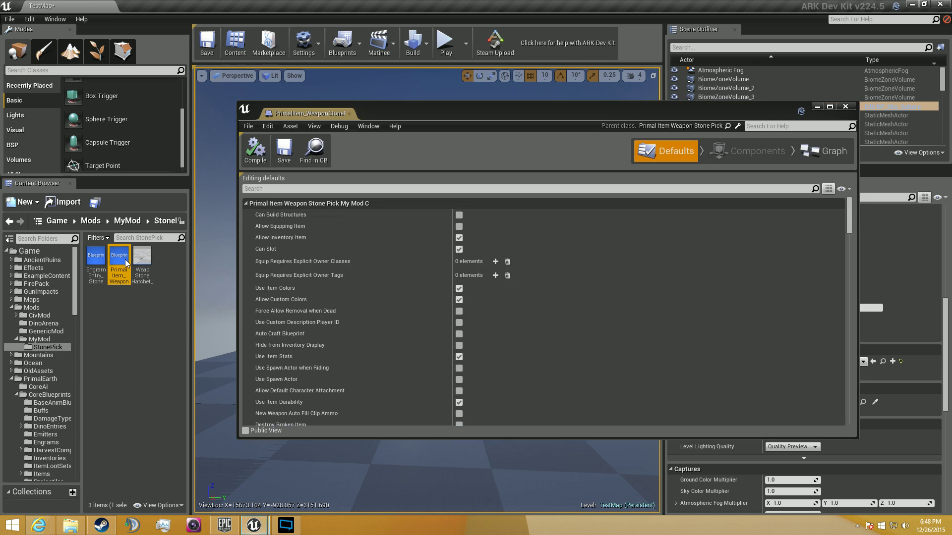
{"action": "scroll", "coordinate": [506, 361], "scroll_direction": "down", "scroll_amount": 6}
{"action": "right_click", "coordinate": [503, 350]}
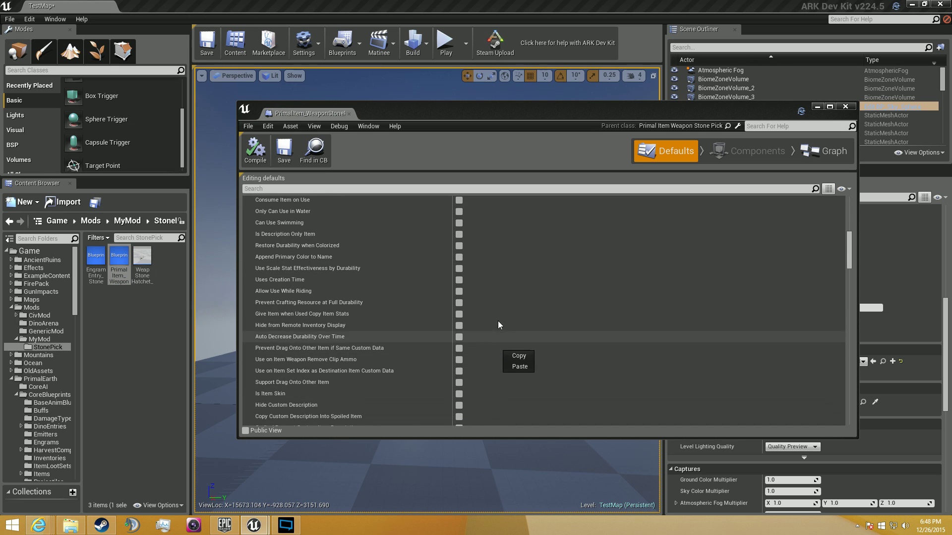
{"action": "scroll", "coordinate": [497, 320], "scroll_direction": "down", "scroll_amount": 10}
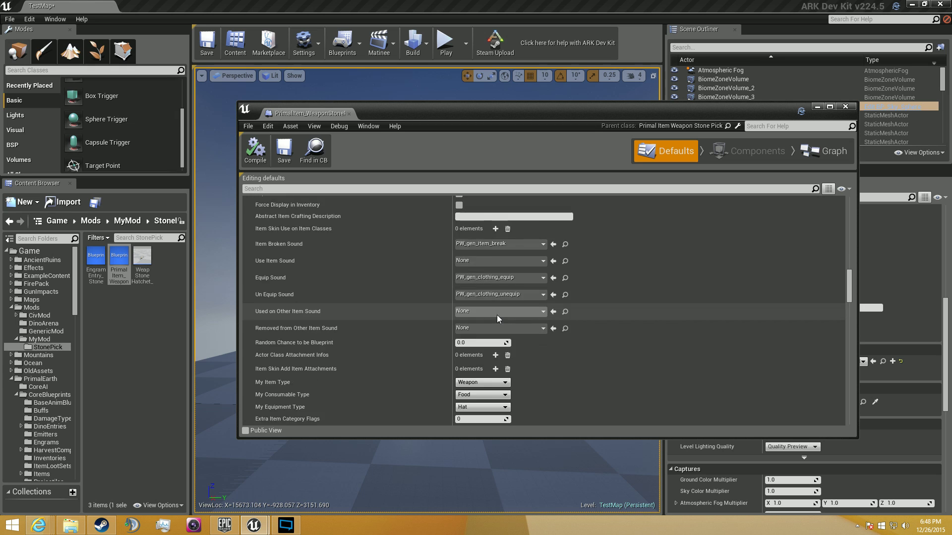
{"action": "scroll", "coordinate": [496, 314], "scroll_direction": "down", "scroll_amount": 10}
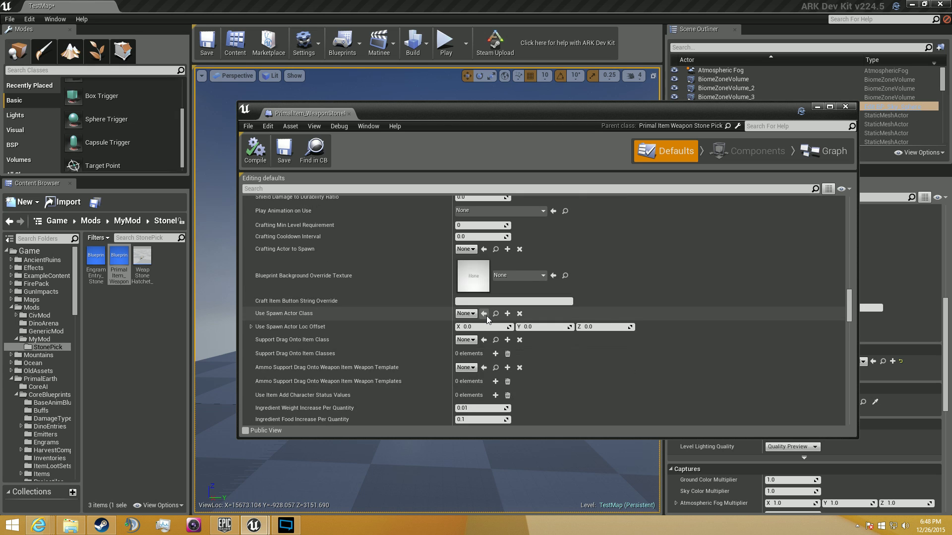
{"action": "scroll", "coordinate": [486, 316], "scroll_direction": "down", "scroll_amount": 7}
{"action": "scroll", "coordinate": [486, 316], "scroll_direction": "down", "scroll_amount": 10}
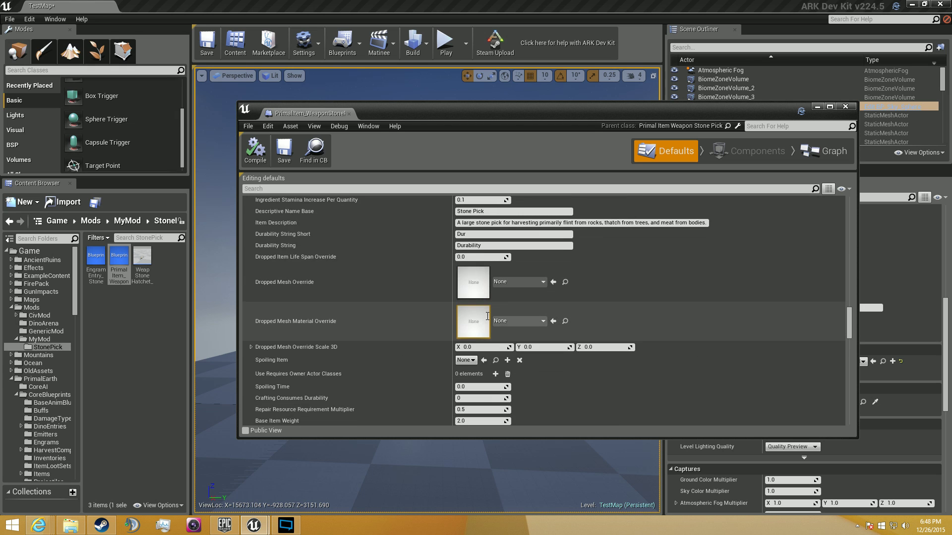
{"action": "scroll", "coordinate": [480, 309], "scroll_direction": "down", "scroll_amount": 5}
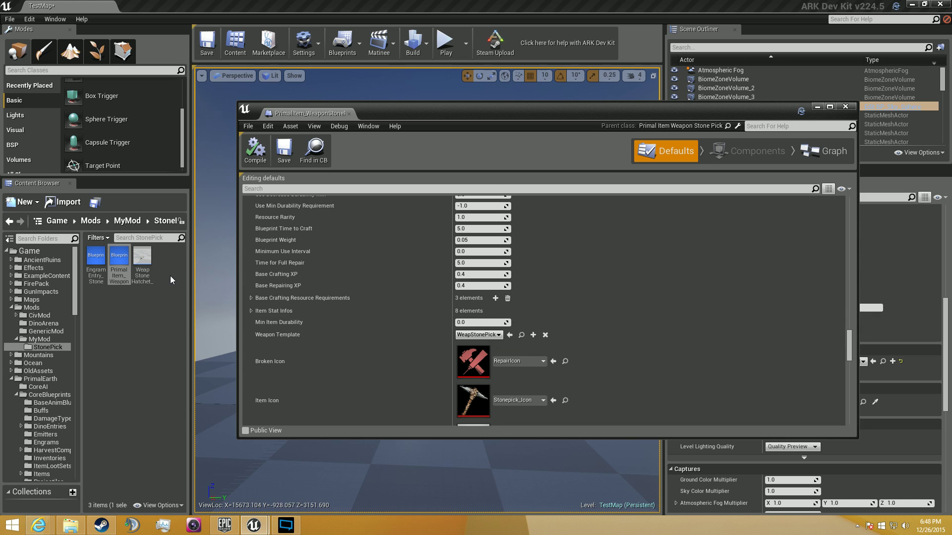
{"action": "mouse_move", "coordinate": [120, 269]}
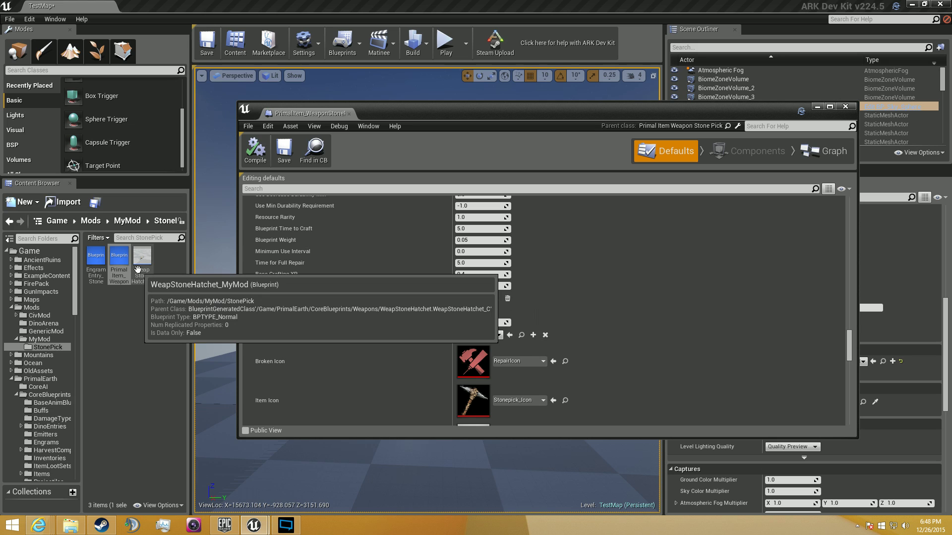
{"action": "left_click", "coordinate": [138, 269]}
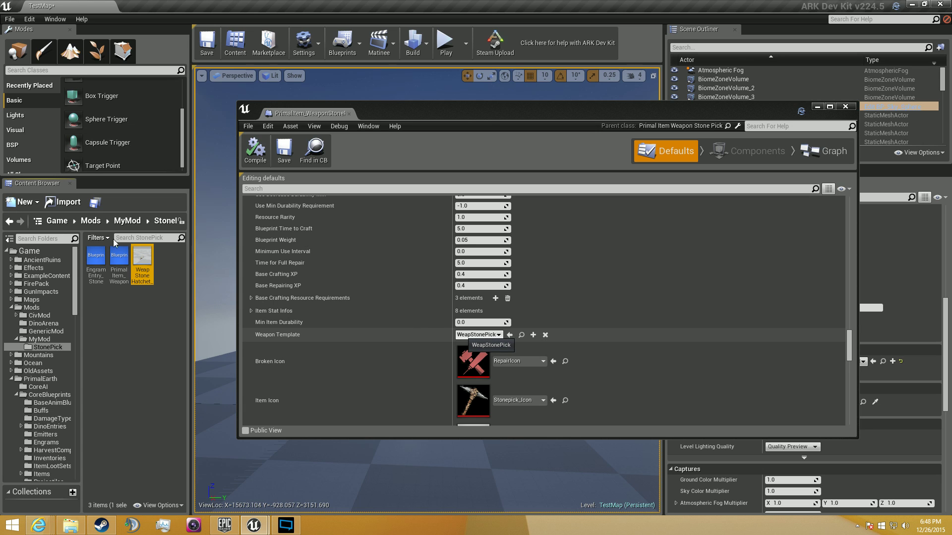
{"action": "left_click", "coordinate": [478, 335]}
{"action": "key", "text": "Escape"}
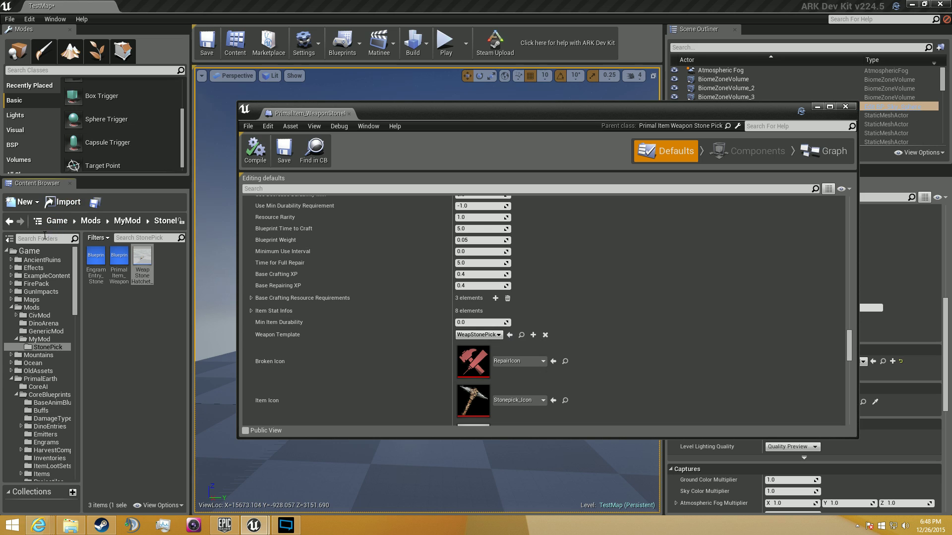
{"action": "left_click", "coordinate": [44, 238]}
{"action": "type", "text": "stone"}
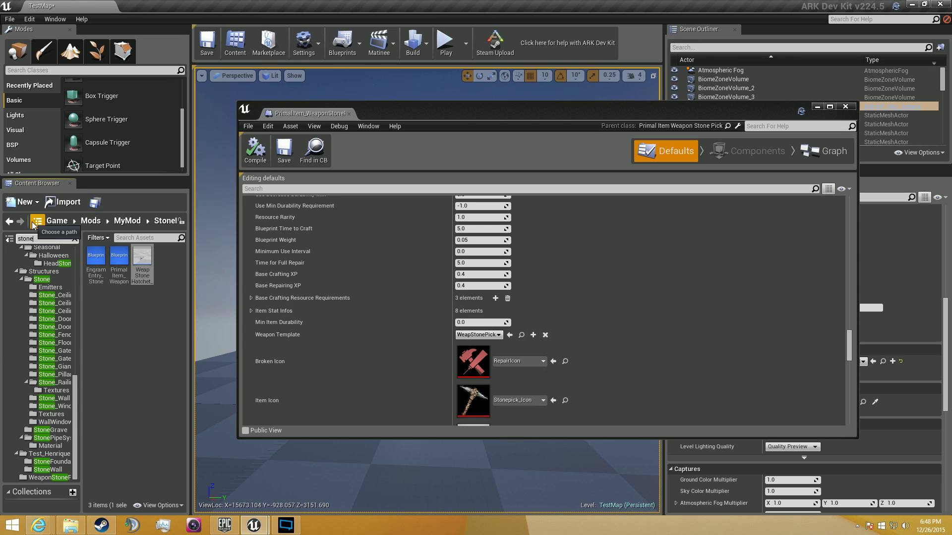
{"action": "key", "text": "Escape"}
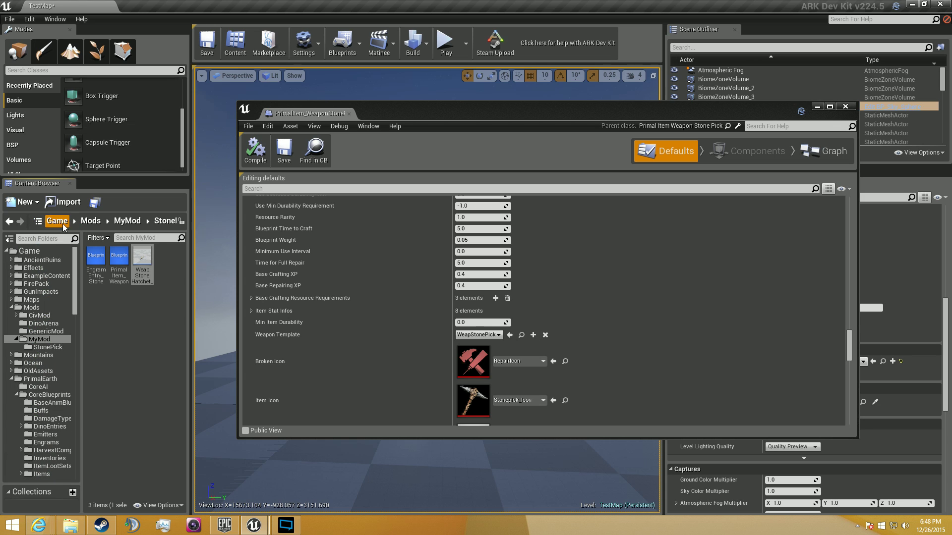
Search all Game content for "stonepick" and show the Stonepick_Icon texture in the Reference Viewer, closing its texture editor
{"action": "left_click", "coordinate": [62, 224]}
{"action": "left_click", "coordinate": [142, 234]}
{"action": "type", "text": "stonepic"}
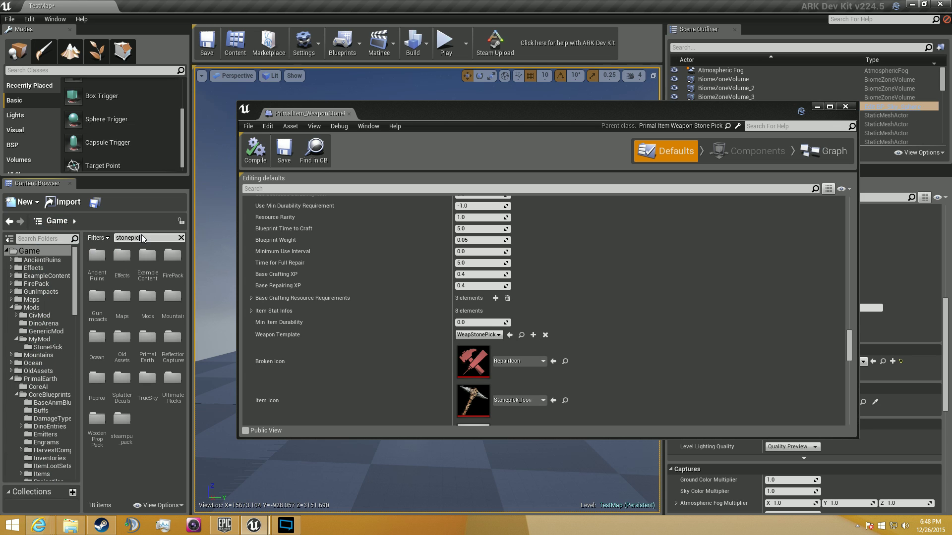
{"action": "type", "text": "k"}
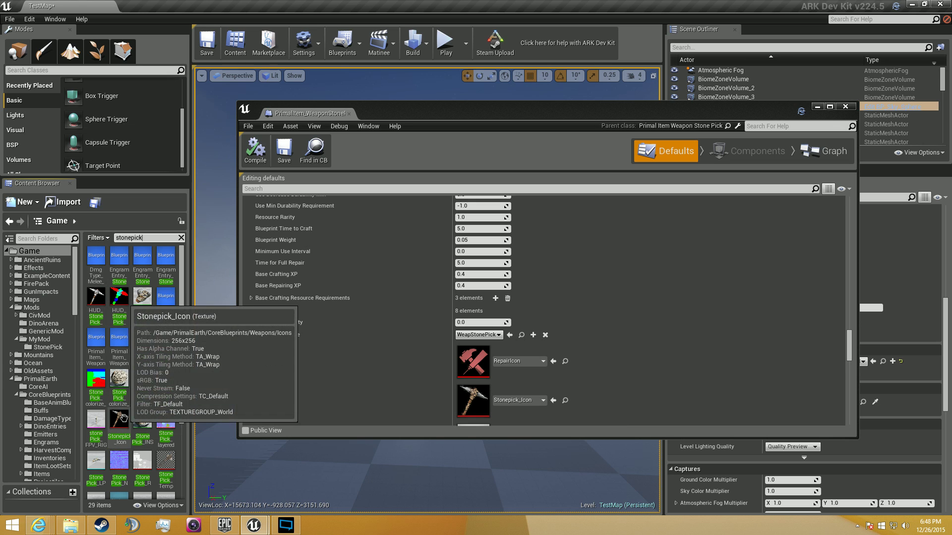
{"action": "double_click", "coordinate": [123, 418]}
{"action": "right_click", "coordinate": [124, 419]}
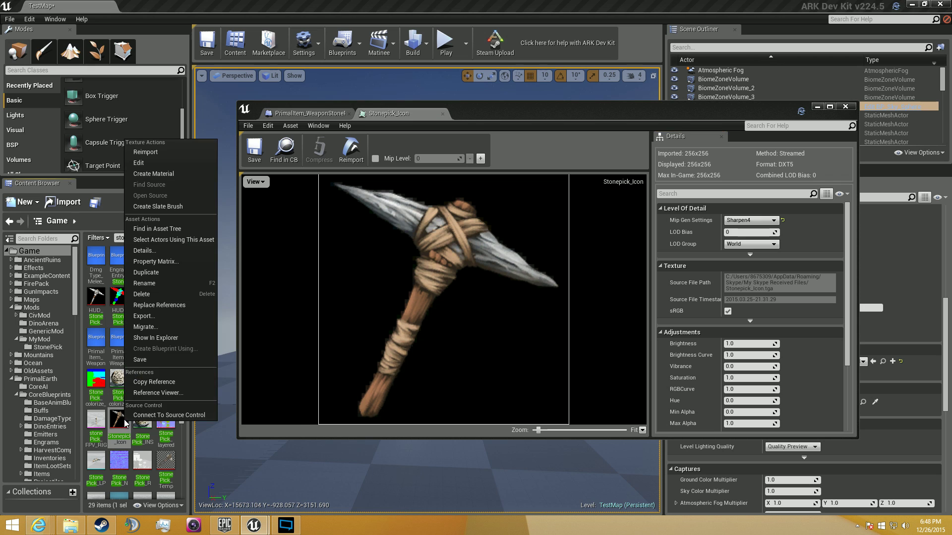
{"action": "left_click", "coordinate": [151, 393]}
{"action": "left_click", "coordinate": [844, 108]}
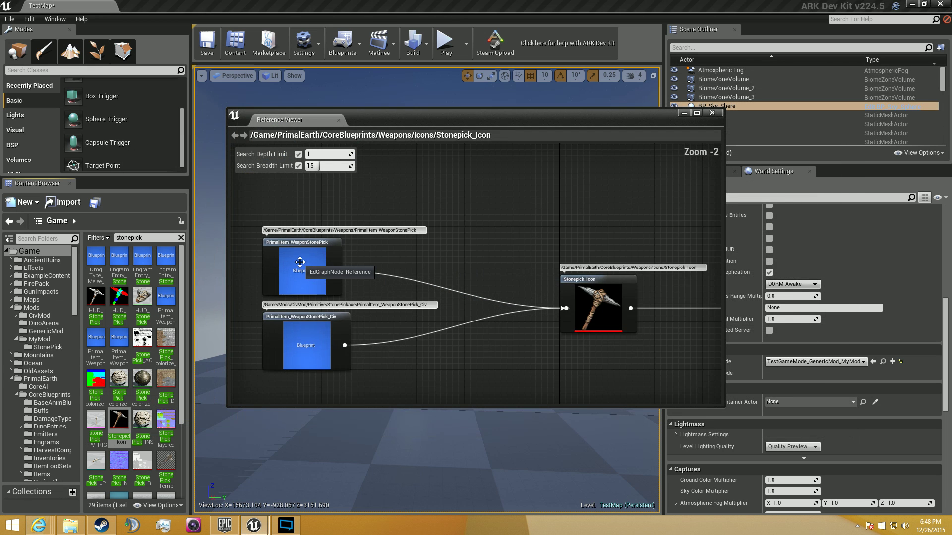
Trace the references from PrimalItem_WeaponStonePick to WeapStonePick and locate that weapon blueprint in the Content Browser
{"action": "double_click", "coordinate": [328, 276]}
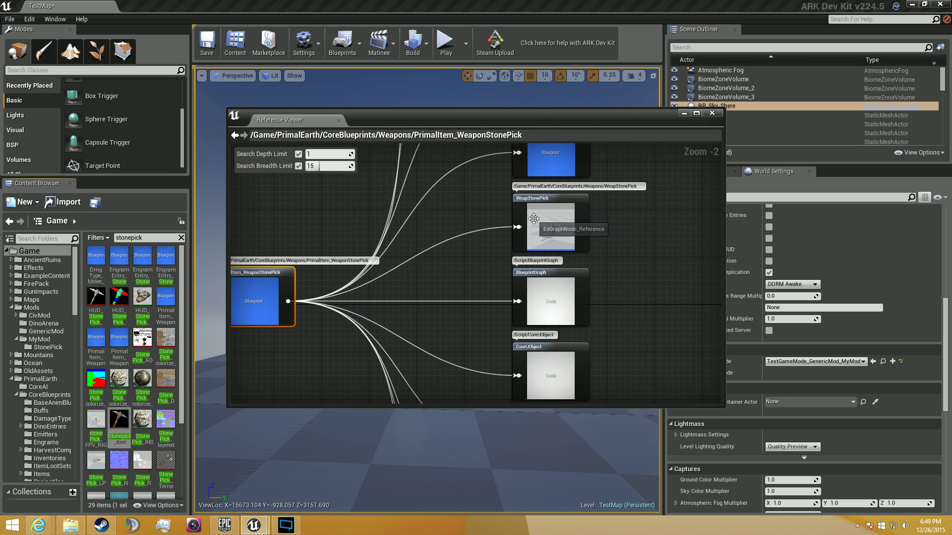
{"action": "double_click", "coordinate": [534, 219]}
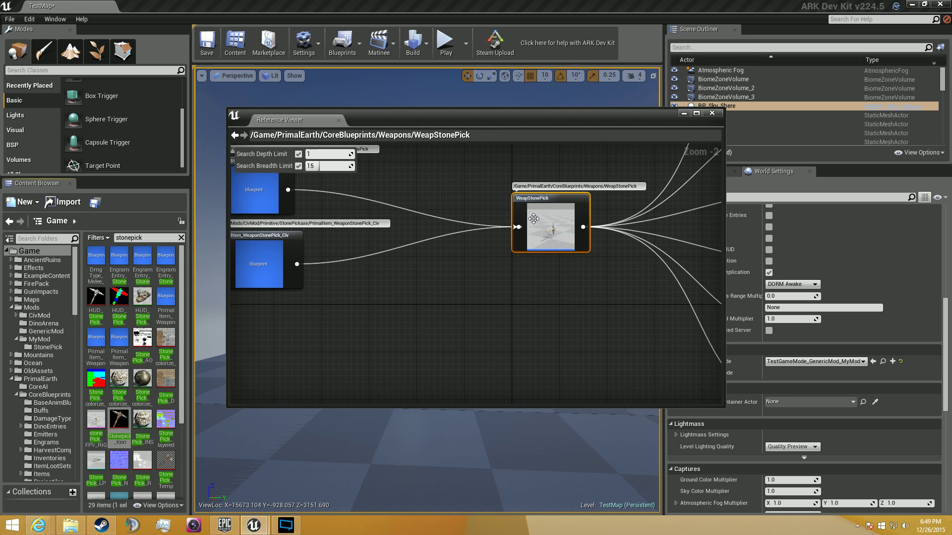
{"action": "right_click", "coordinate": [573, 250]}
{"action": "left_click", "coordinate": [595, 251]}
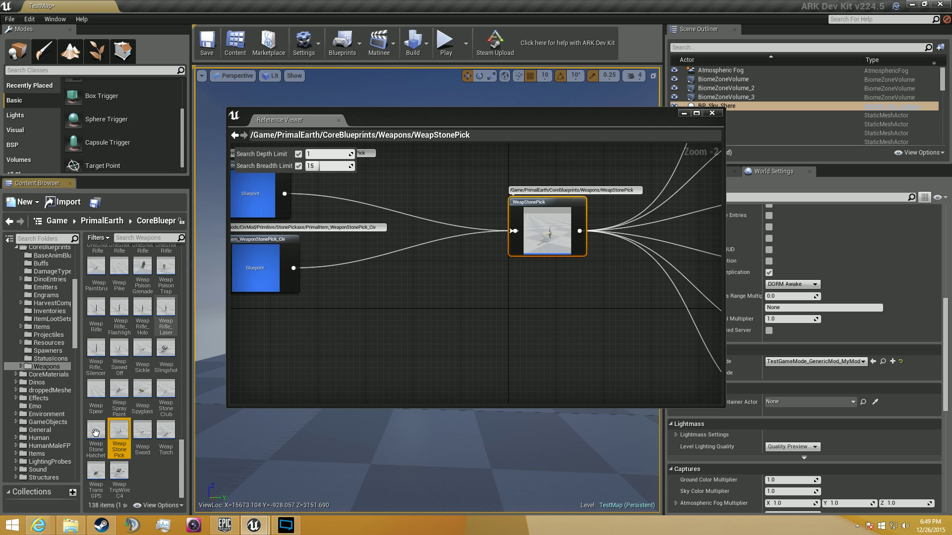
Create a child blueprint of WeapStonePick in MyMod's StonePick folder
{"action": "left_click_drag", "start_coordinate": [42, 326], "coordinate": [38, 347]}
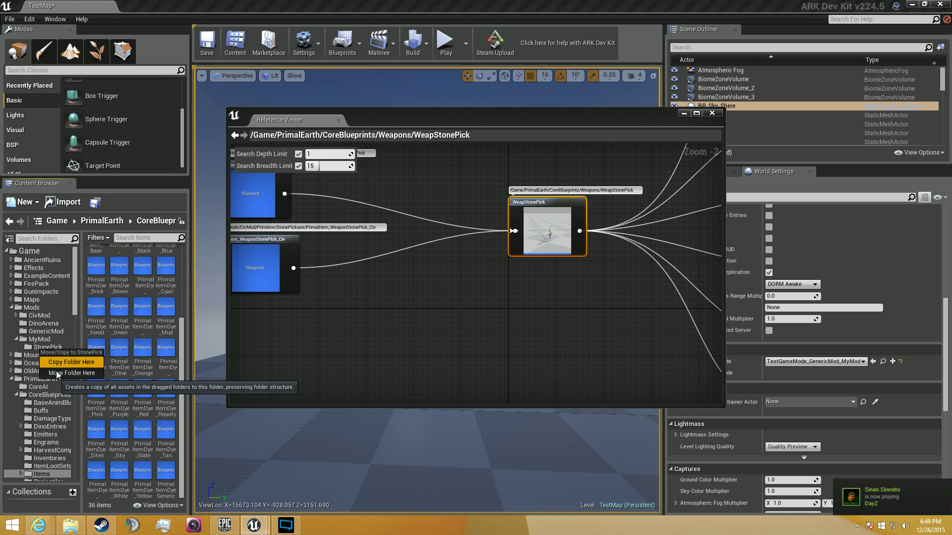
{"action": "right_click", "coordinate": [183, 401]}
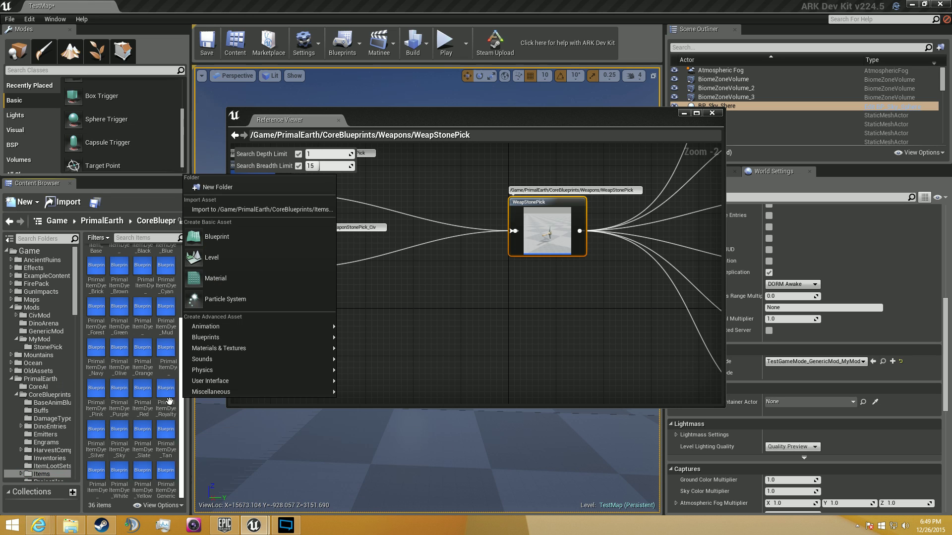
{"action": "right_click", "coordinate": [551, 222]}
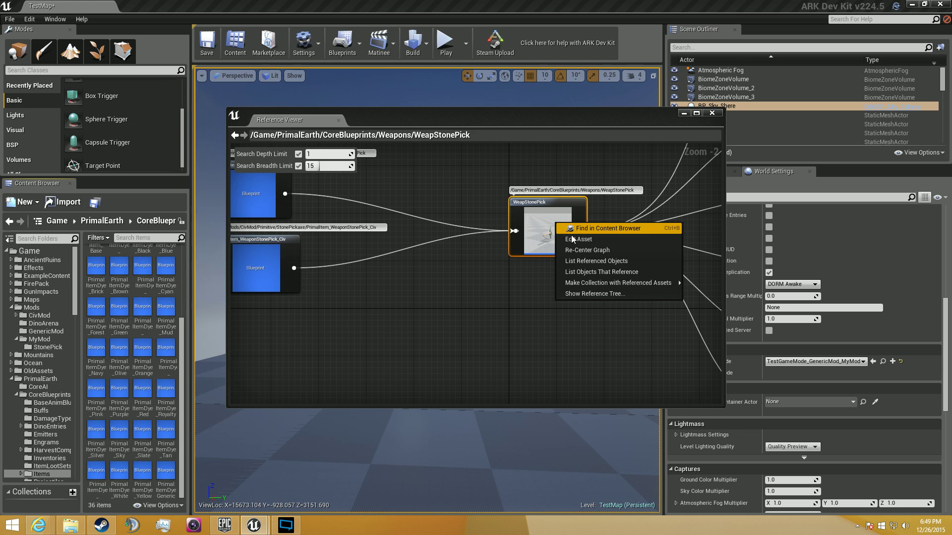
{"action": "left_click", "coordinate": [571, 235]}
{"action": "left_click_drag", "start_coordinate": [123, 434], "coordinate": [55, 347]}
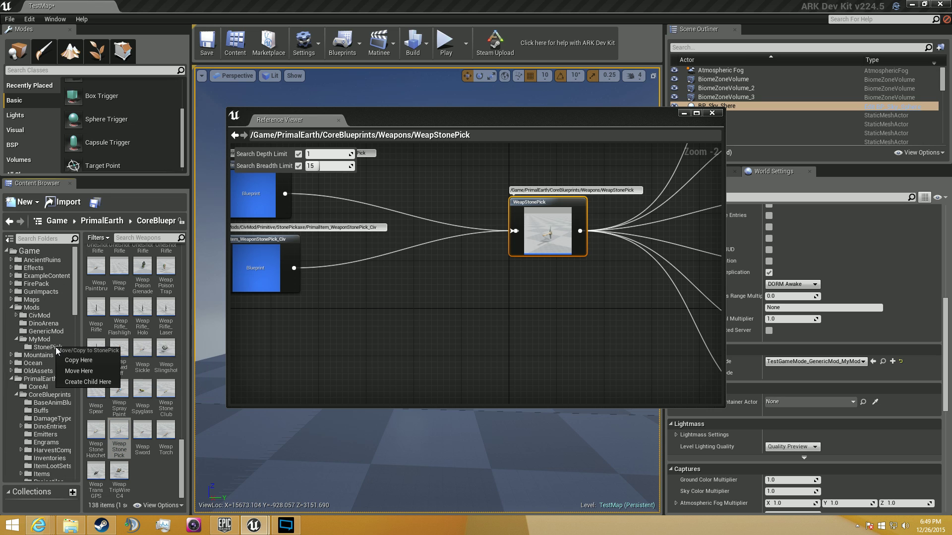
{"action": "left_click", "coordinate": [82, 382]}
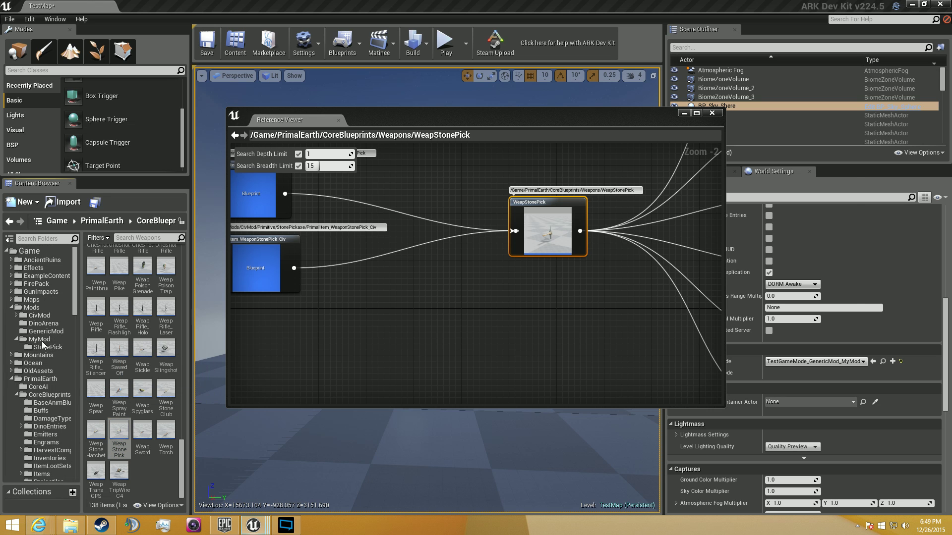
Delete the WeapStoneHatchet_MyMod blueprint from the StonePick folder
{"action": "left_click", "coordinate": [46, 348]}
{"action": "left_click", "coordinate": [147, 258]}
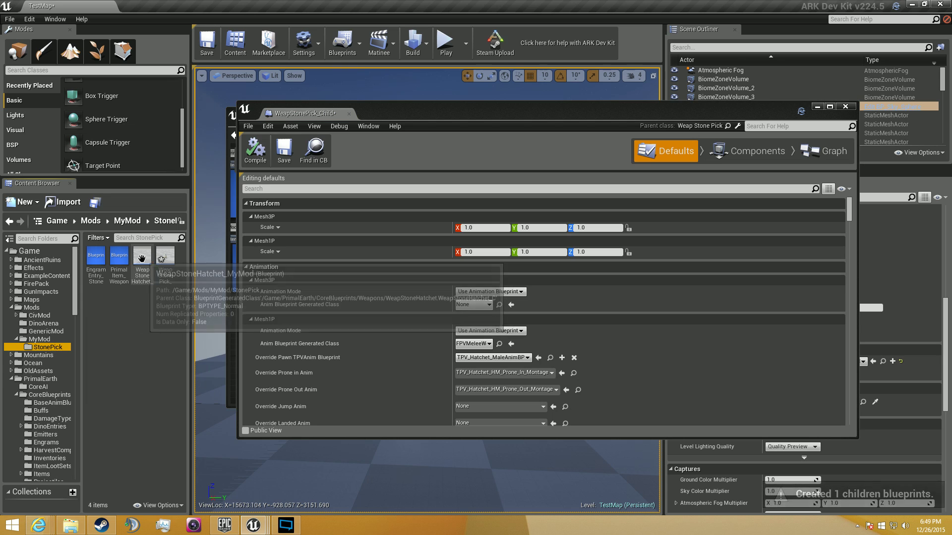
{"action": "key", "text": "Delete"}
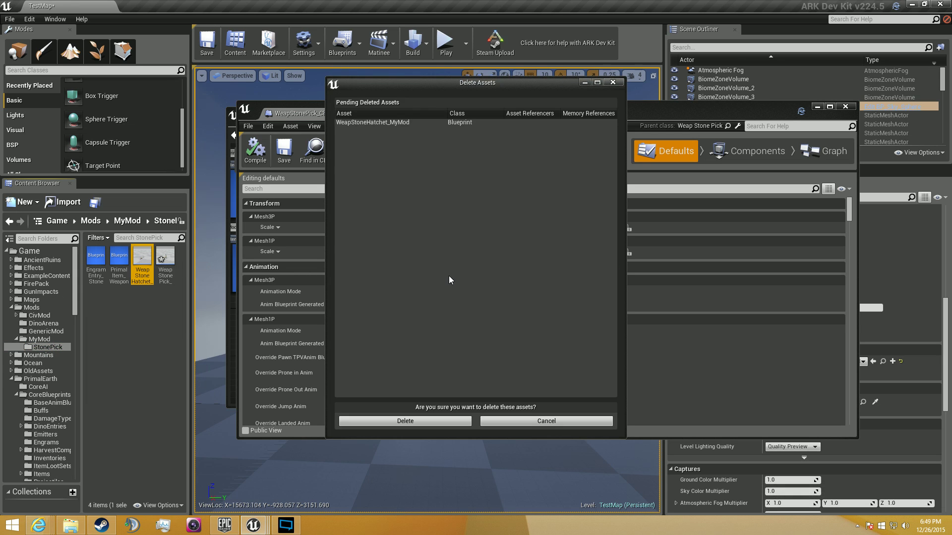
{"action": "left_click", "coordinate": [450, 421]}
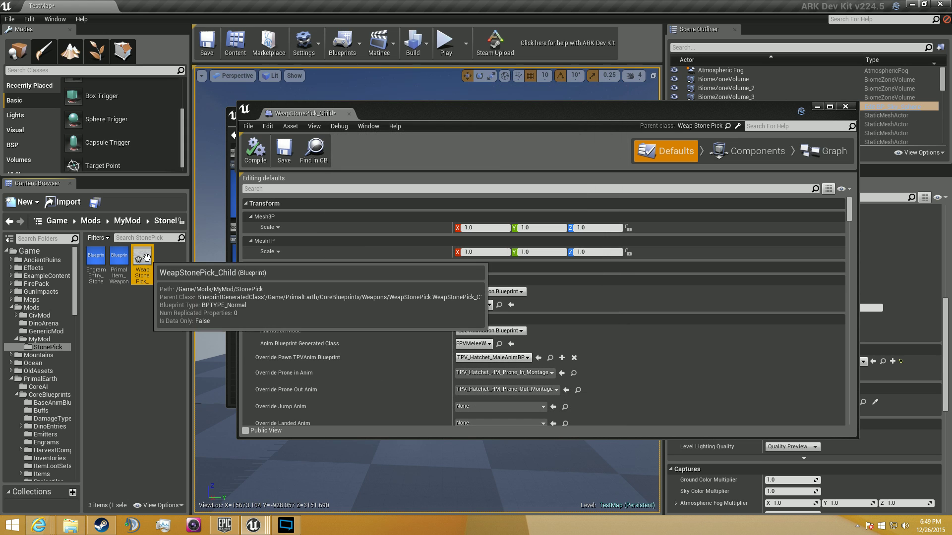
Rename the WeapStonePick child blueprint to WeapStonePick_MyMod
{"action": "left_click", "coordinate": [150, 276]}
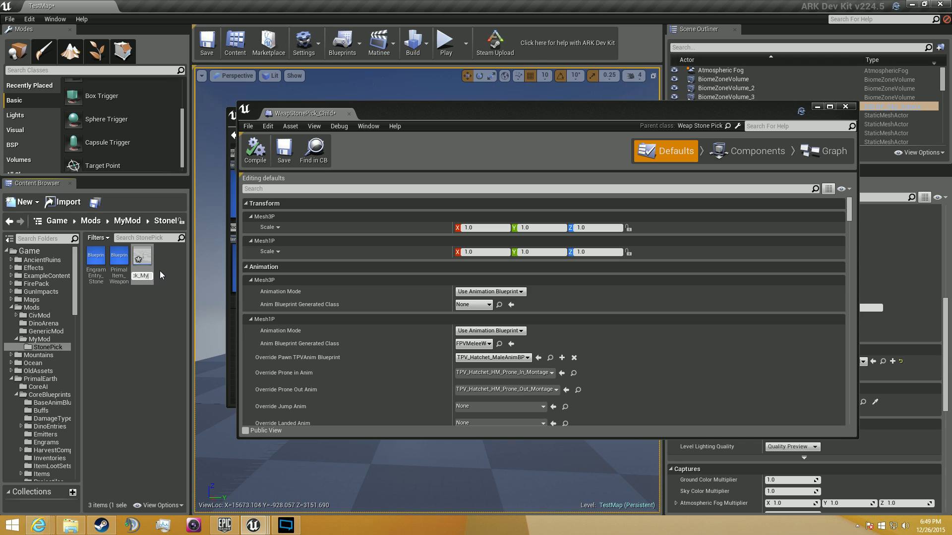
{"action": "type", "text": "od"}
{"action": "key", "text": "Return"}
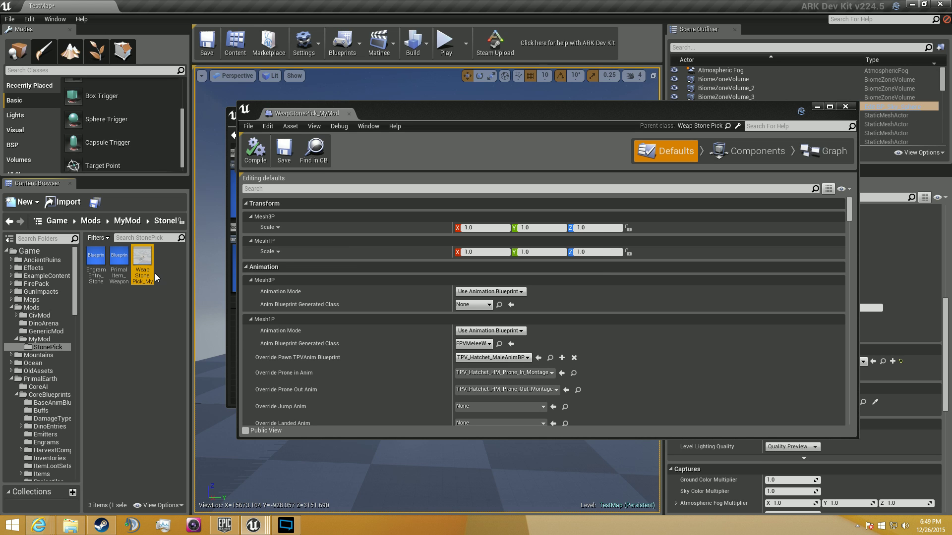
Open the stone pick item blueprint in the StonePick folder and set its Weapon Template to WeapStonePick_MyMod
{"action": "double_click", "coordinate": [119, 263]}
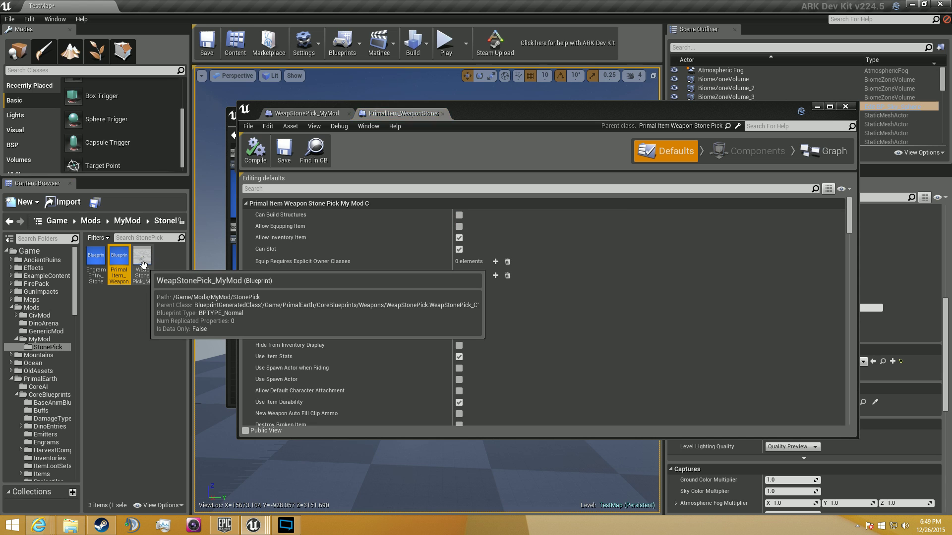
{"action": "scroll", "coordinate": [592, 278], "scroll_direction": "down", "scroll_amount": 8}
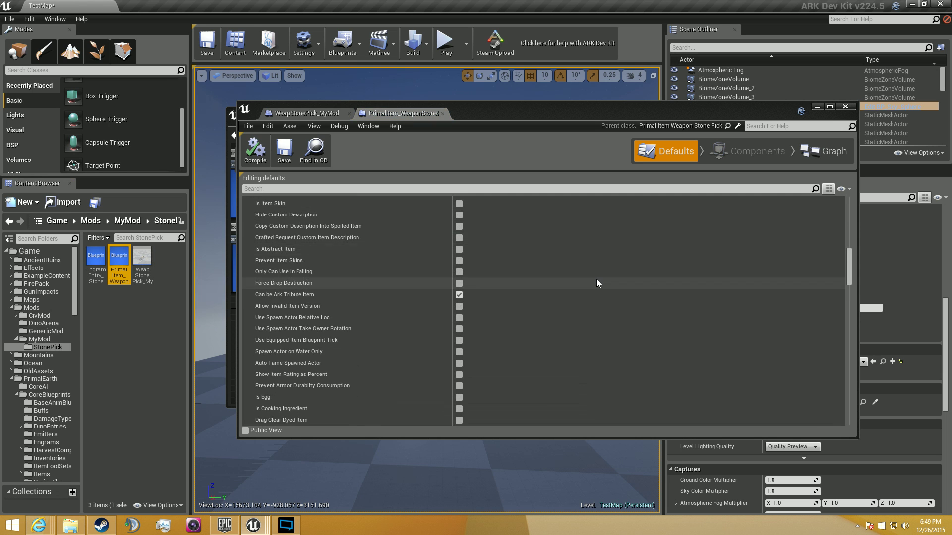
{"action": "scroll", "coordinate": [596, 282], "scroll_direction": "down", "scroll_amount": 15}
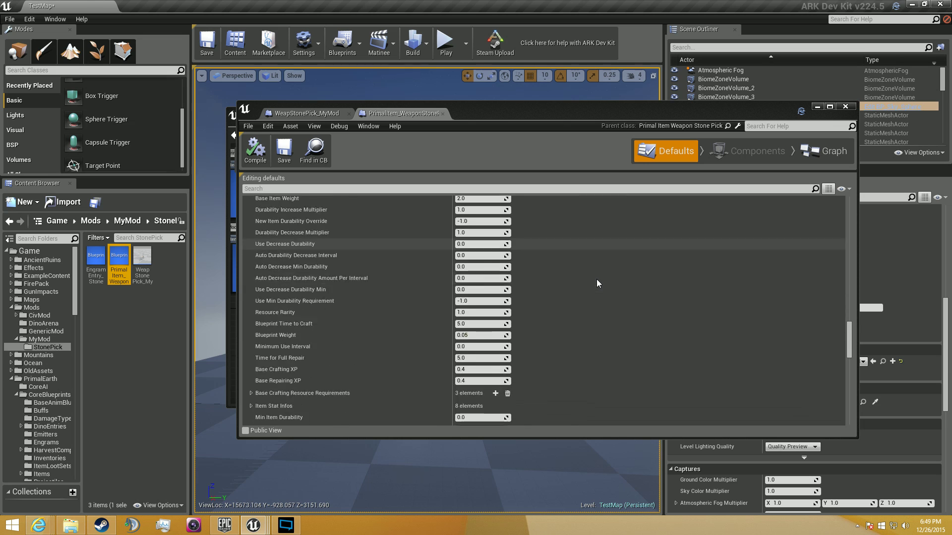
{"action": "scroll", "coordinate": [597, 278], "scroll_direction": "down", "scroll_amount": 15}
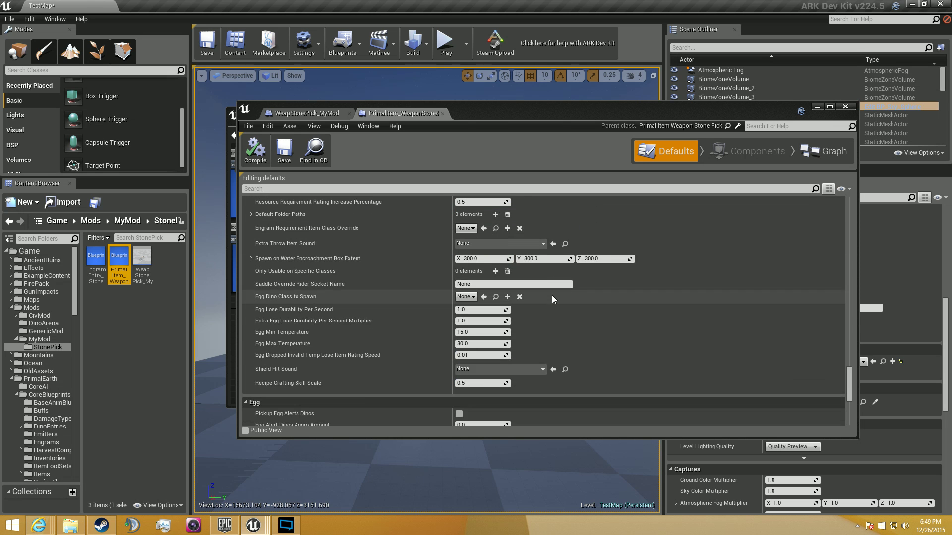
{"action": "scroll", "coordinate": [528, 301], "scroll_direction": "down", "scroll_amount": 5}
{"action": "scroll", "coordinate": [528, 301], "scroll_direction": "up", "scroll_amount": 10}
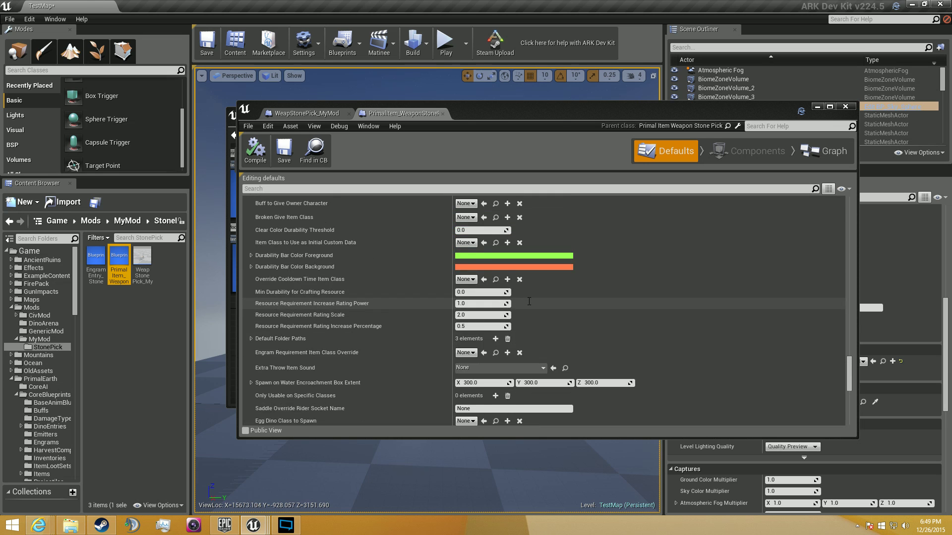
{"action": "scroll", "coordinate": [528, 301], "scroll_direction": "up", "scroll_amount": 10}
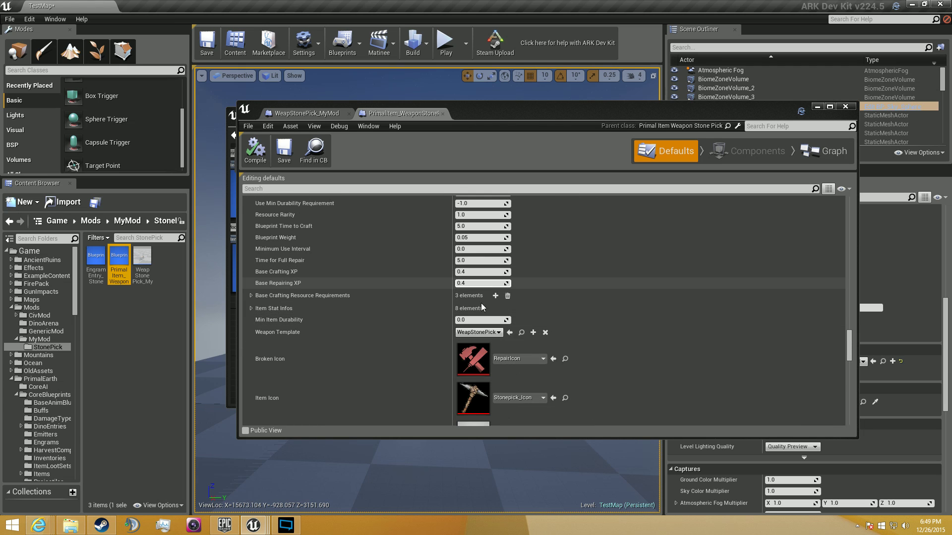
{"action": "left_click", "coordinate": [143, 261]}
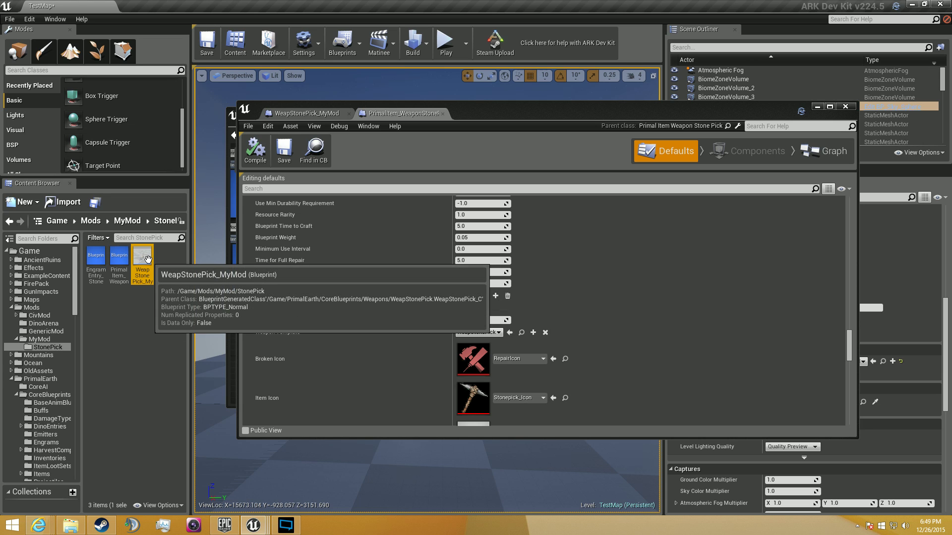
{"action": "left_click", "coordinate": [510, 333]}
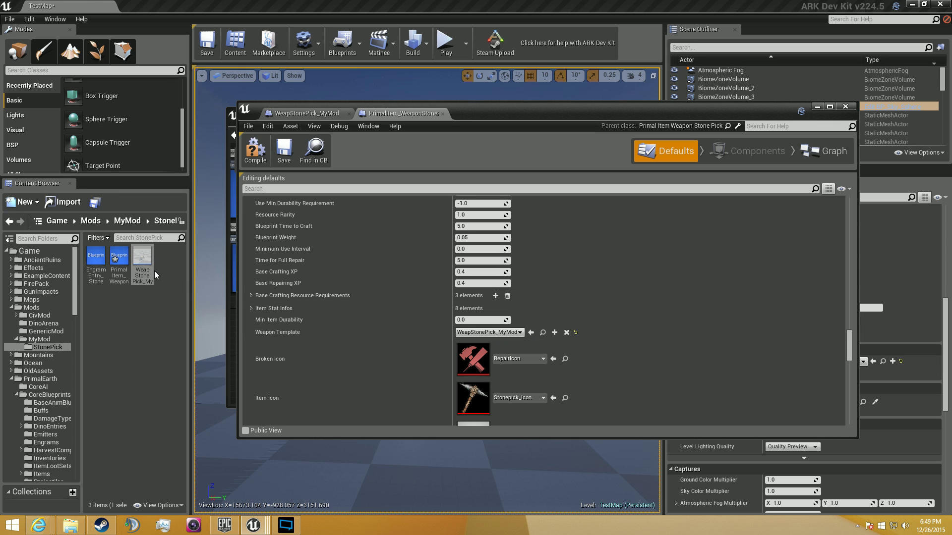
Reapply the selected WeapStonePick_MyMod asset as the Weapon Template, and compile and save the item blueprint
{"action": "left_click", "coordinate": [143, 263]}
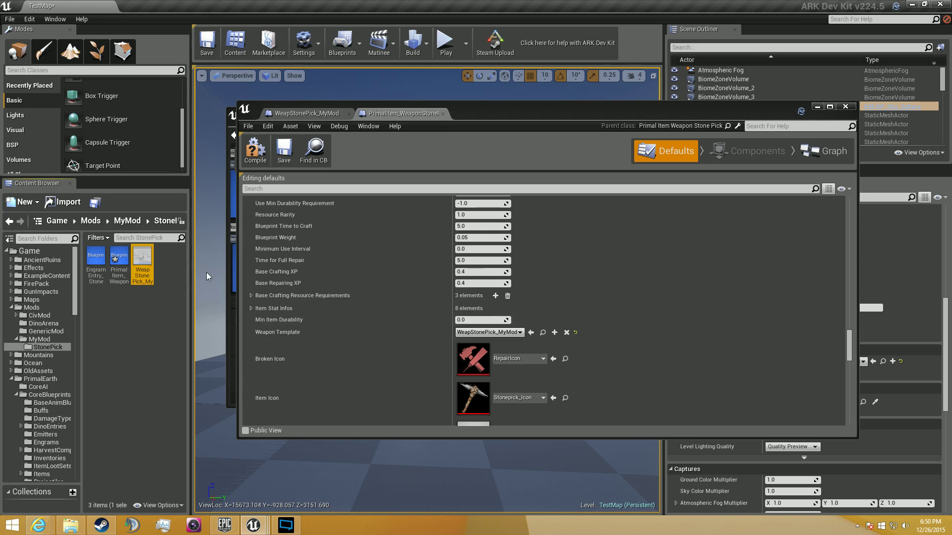
{"action": "left_click", "coordinate": [530, 332]}
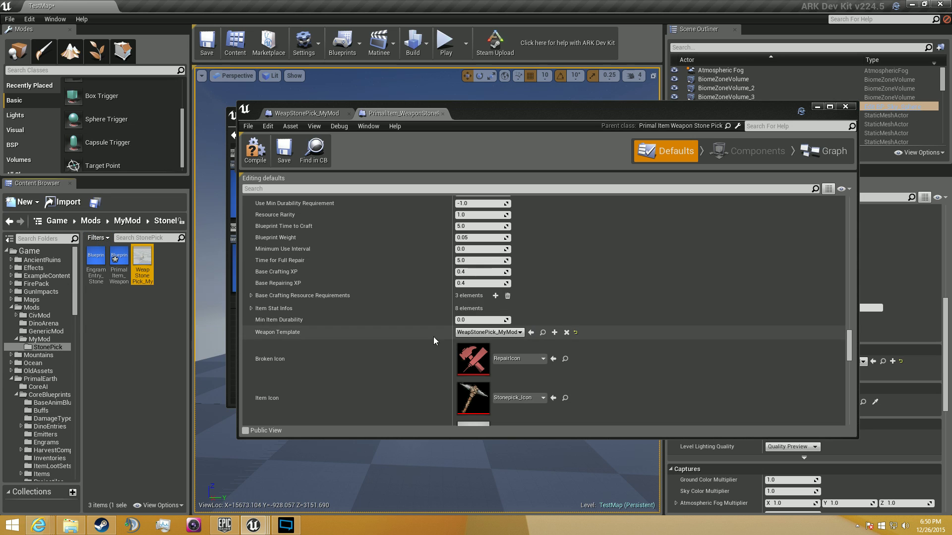
{"action": "left_click", "coordinate": [530, 332]}
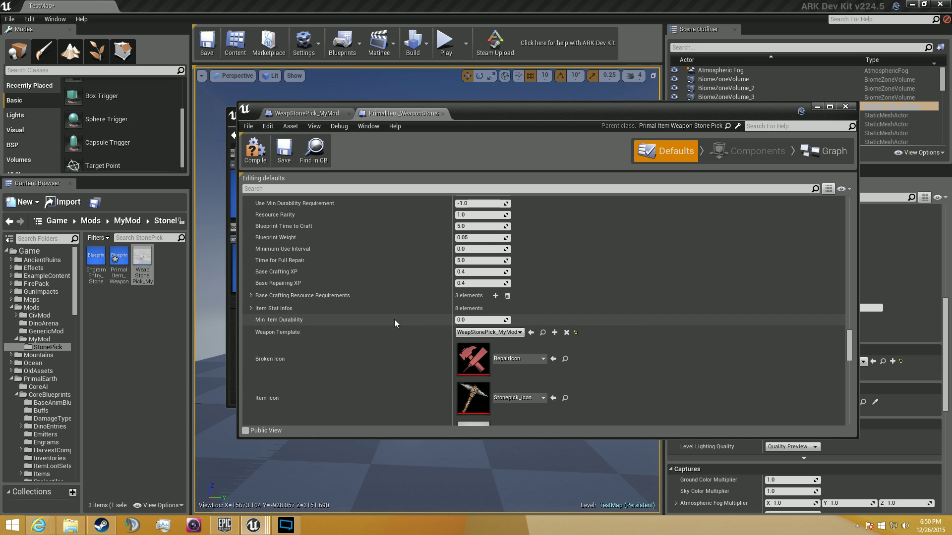
{"action": "left_click", "coordinate": [483, 333]}
{"action": "scroll", "coordinate": [531, 289], "scroll_direction": "down", "scroll_amount": 10}
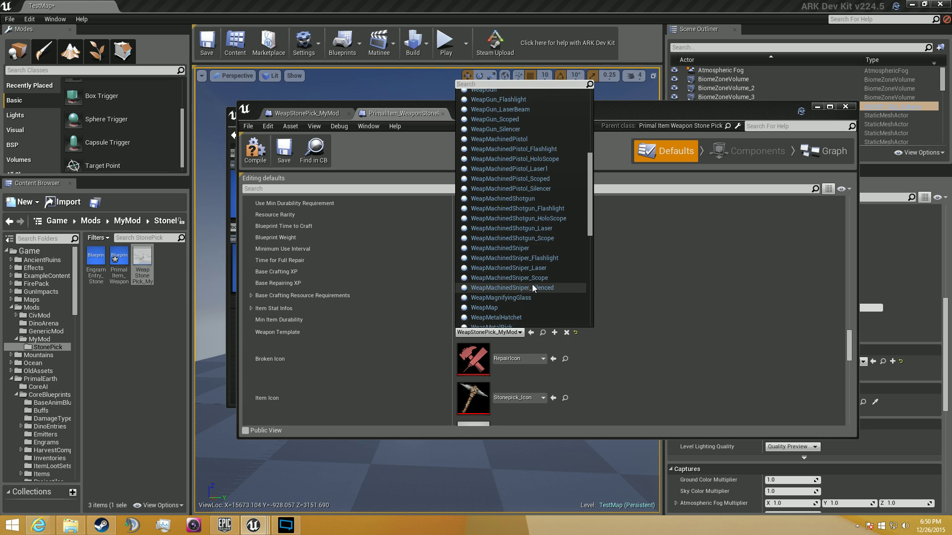
{"action": "left_click", "coordinate": [600, 282]}
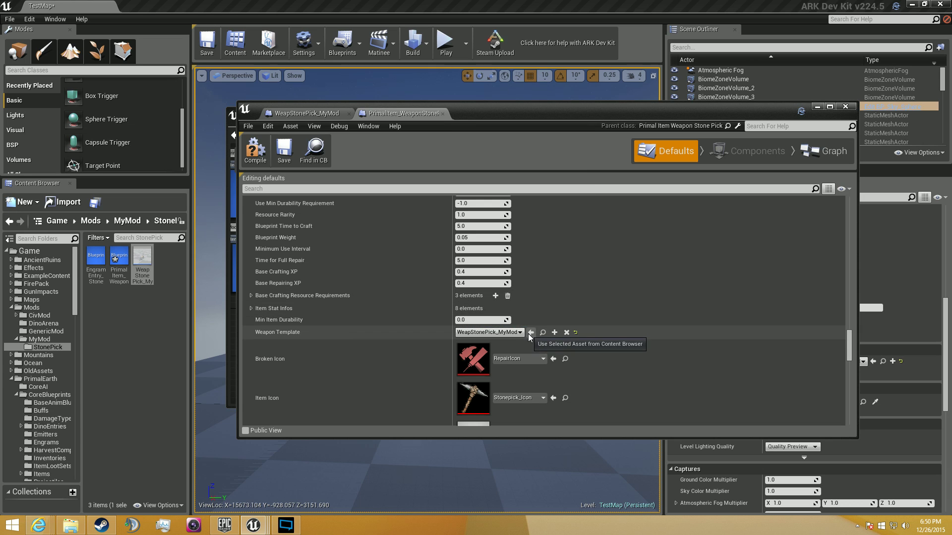
{"action": "left_click", "coordinate": [255, 149]}
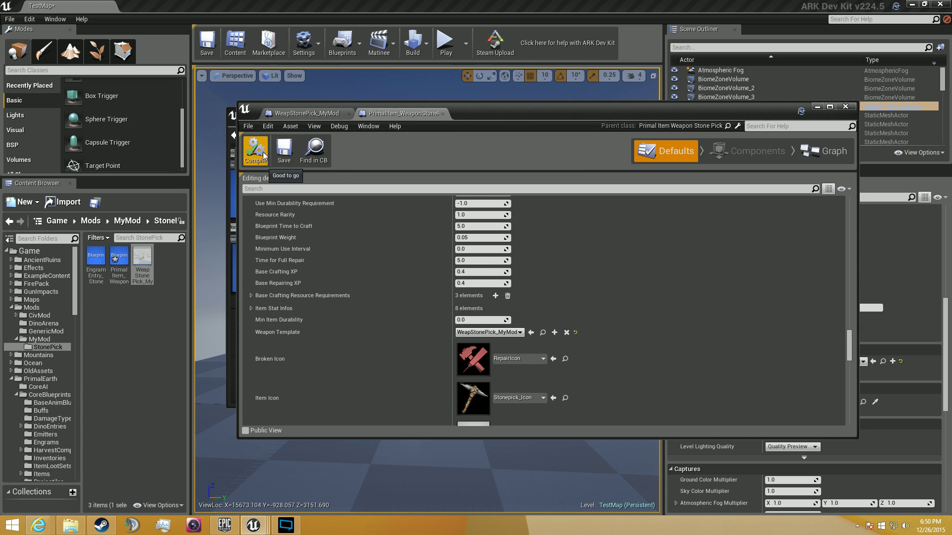
{"action": "left_click", "coordinate": [287, 149]}
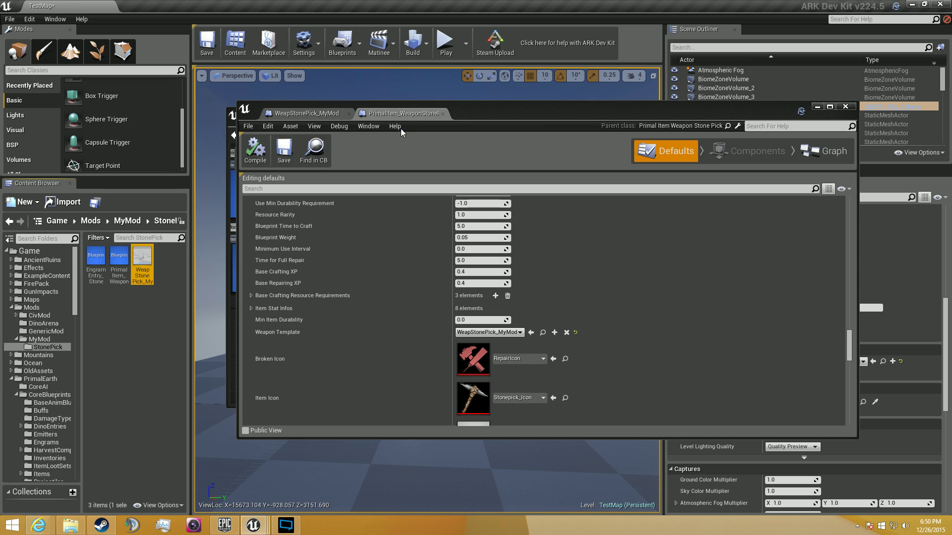
Set the item's Descriptive Name Base to "Stone sadfl;jafds;l", and compile and save the blueprint
{"action": "scroll", "coordinate": [482, 253], "scroll_direction": "up", "scroll_amount": 10}
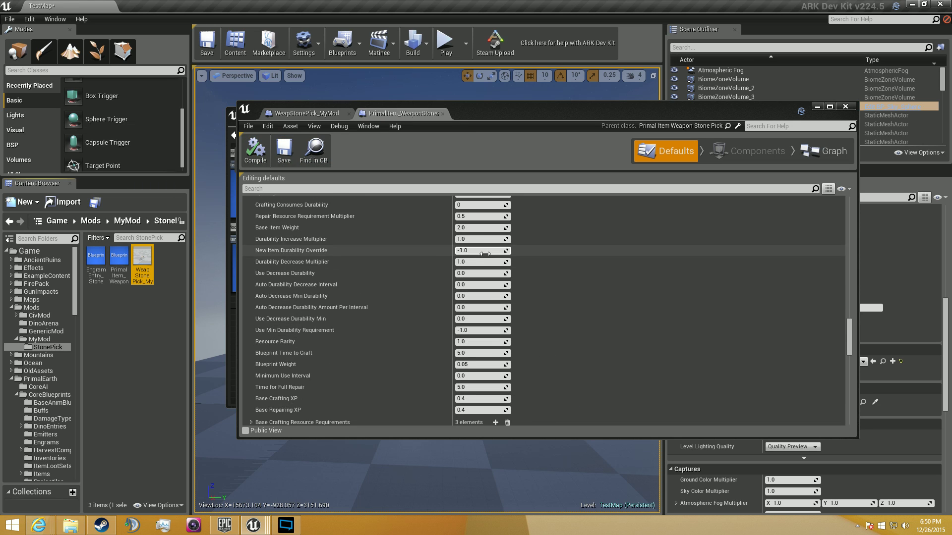
{"action": "scroll", "coordinate": [484, 252], "scroll_direction": "up", "scroll_amount": 5}
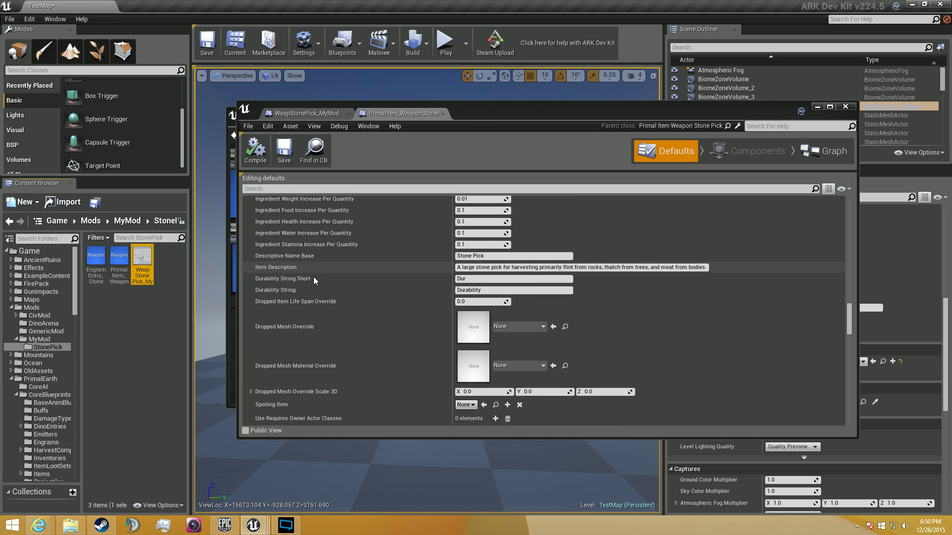
{"action": "left_click", "coordinate": [493, 272]}
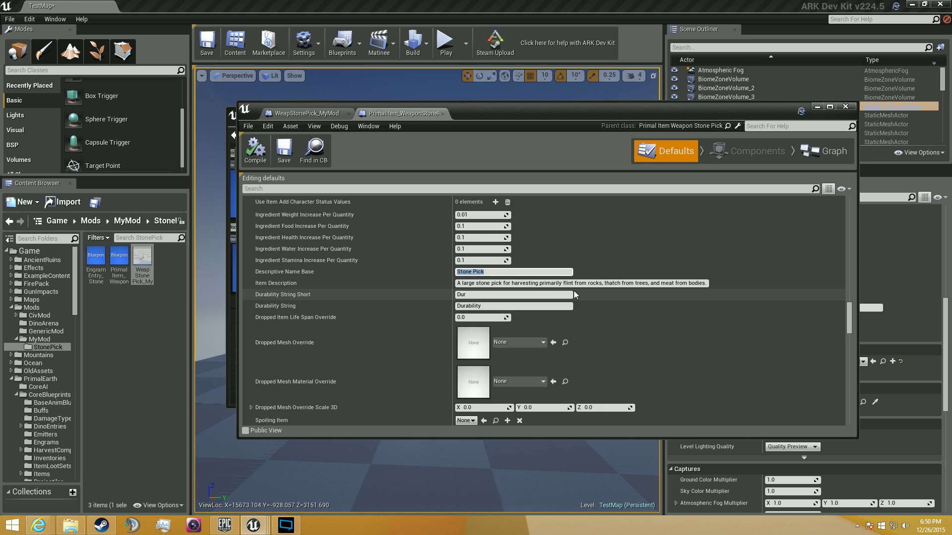
{"action": "type", "text": "Stone sadfl;jafds;l"}
{"action": "left_click", "coordinate": [336, 238]}
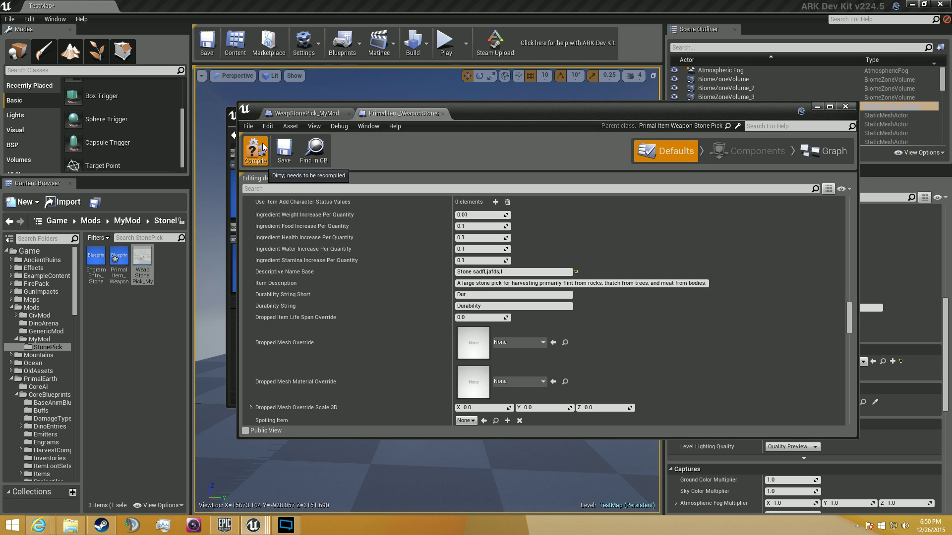
{"action": "left_click", "coordinate": [262, 146]}
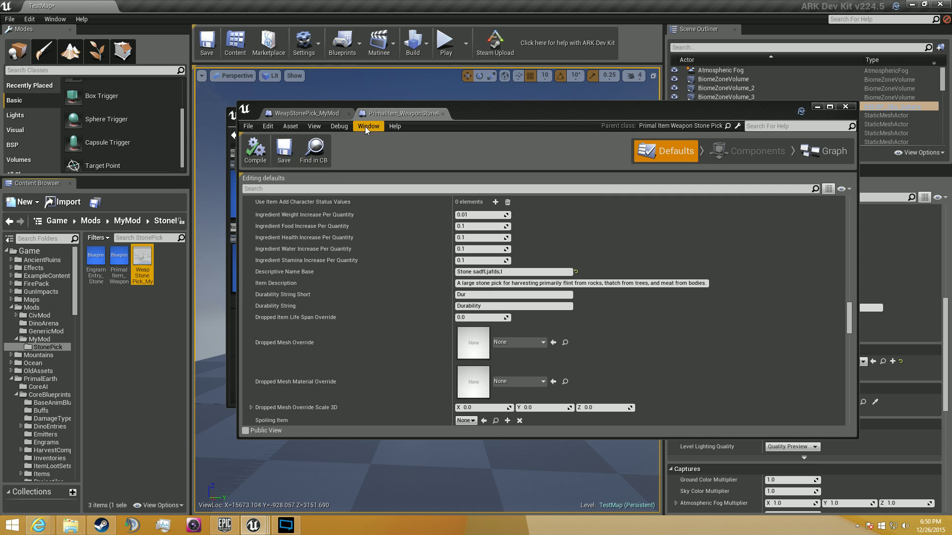
Close the item and weapon blueprint editors and the Reference Viewer
{"action": "left_click", "coordinate": [443, 113]}
{"action": "left_click", "coordinate": [349, 113]}
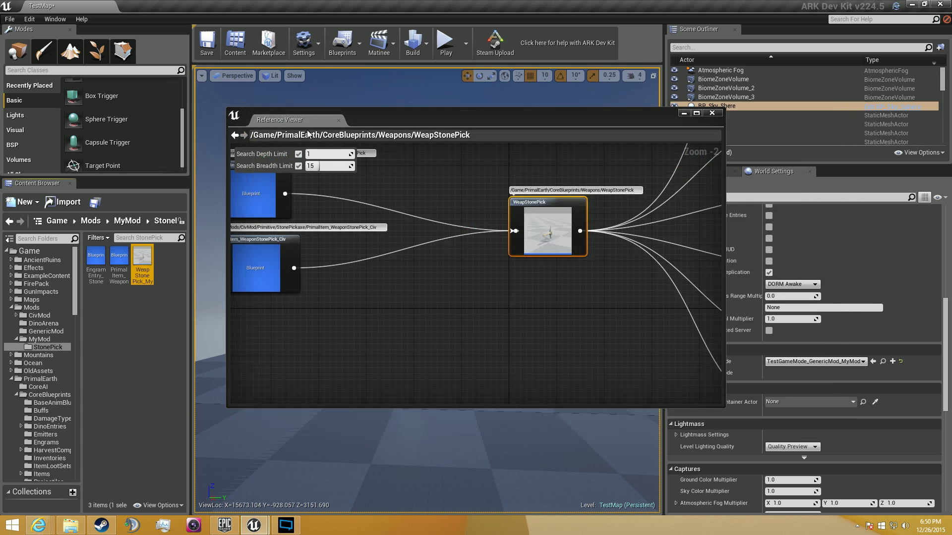
{"action": "left_click", "coordinate": [338, 120]}
Play the level in the viewport, walk forward briefly and end the play session
{"action": "left_click", "coordinate": [445, 41]}
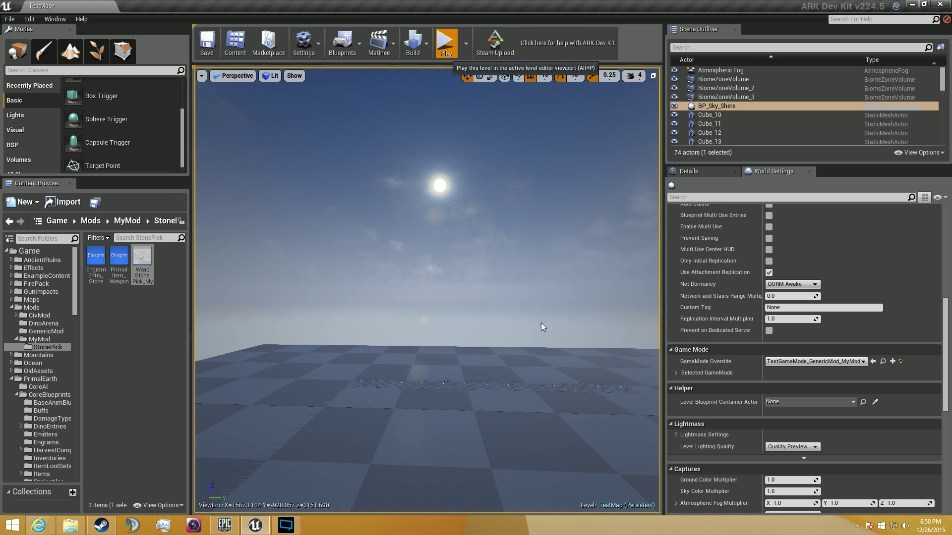
{"action": "key", "text": "w"}
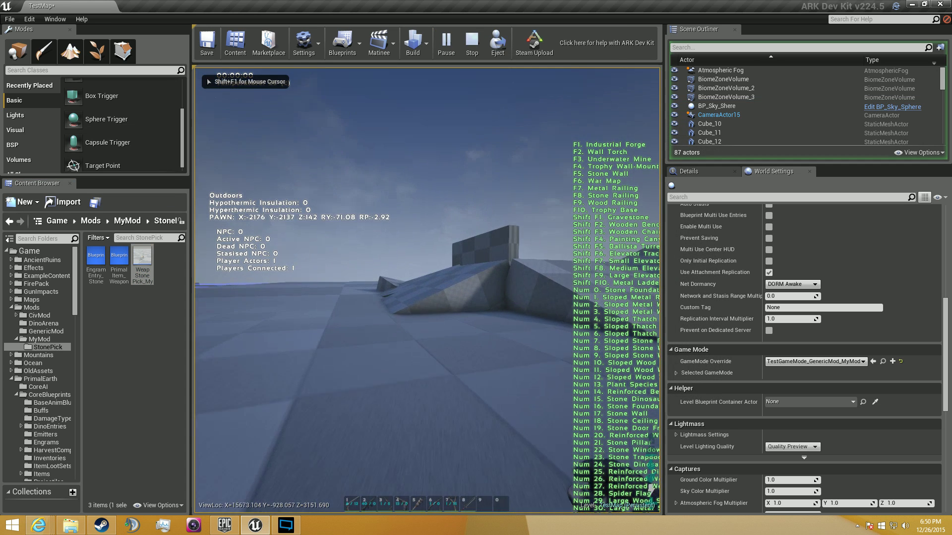
{"action": "key", "text": "shift+F1"}
{"action": "key", "text": "grave"}
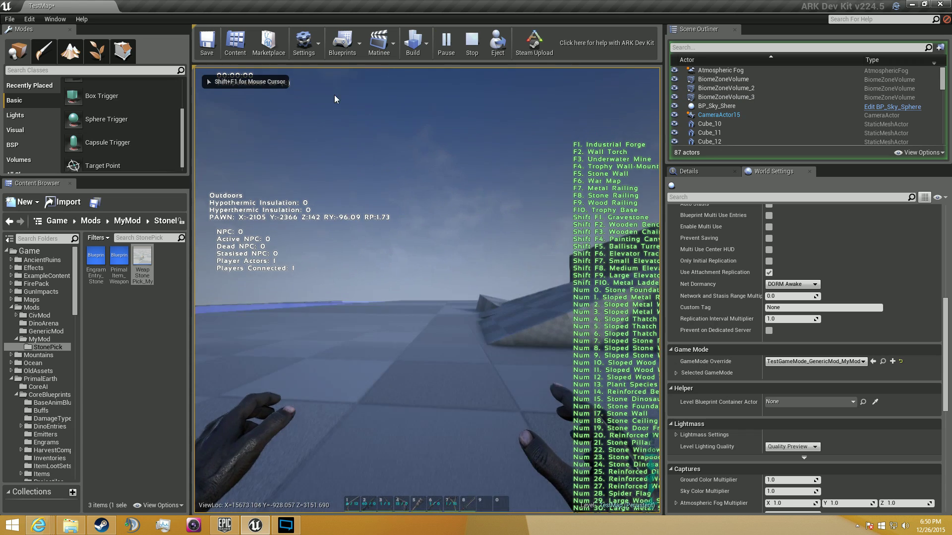
{"action": "key", "text": "Escape"}
Open the stone pick engram entry blueprint and set its Blue Print Entry to PrimalItem_WeaponStonePick_MyMod
{"action": "double_click", "coordinate": [97, 263]}
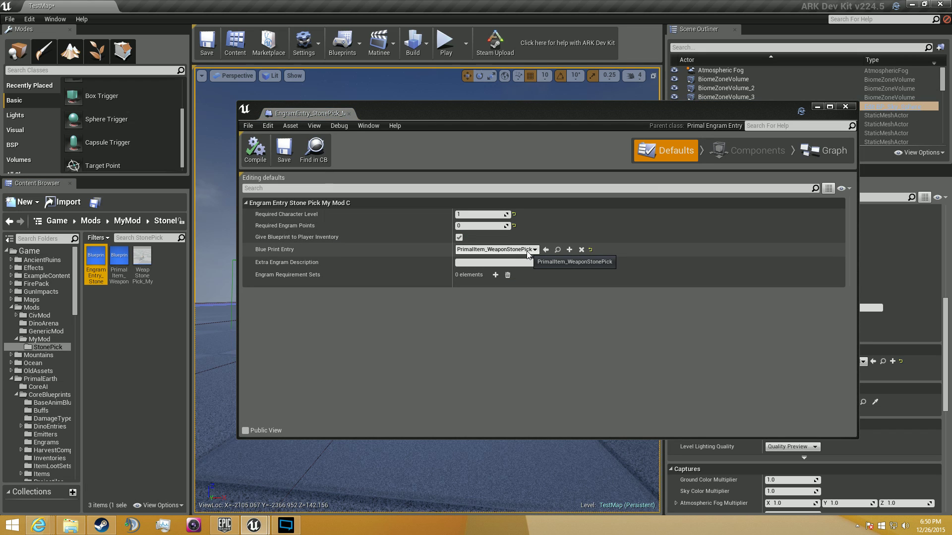
{"action": "left_click", "coordinate": [527, 251]}
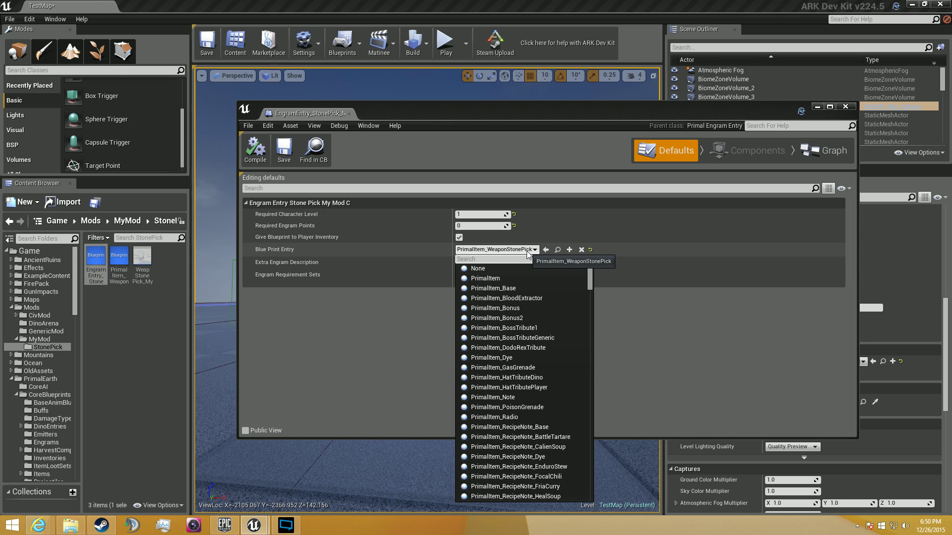
{"action": "type", "text": "mymod"}
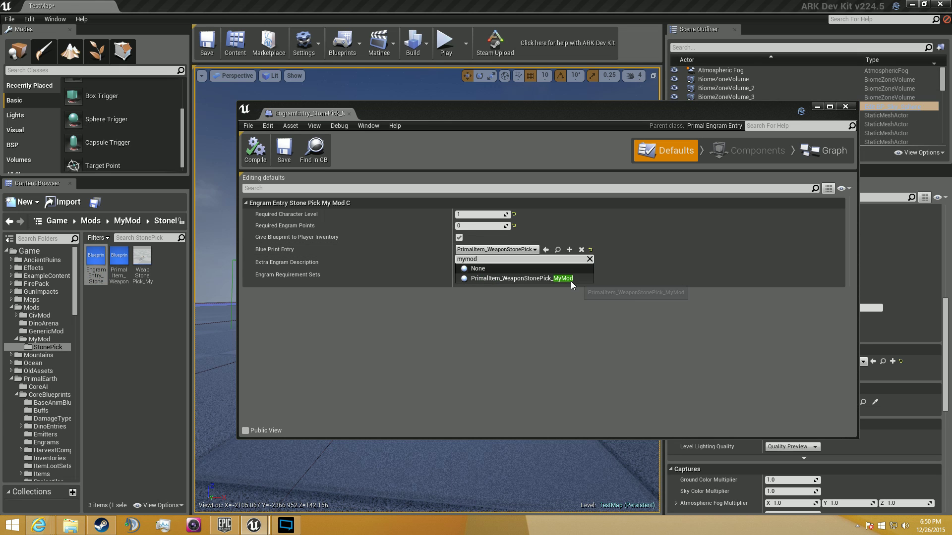
{"action": "left_click", "coordinate": [571, 281]}
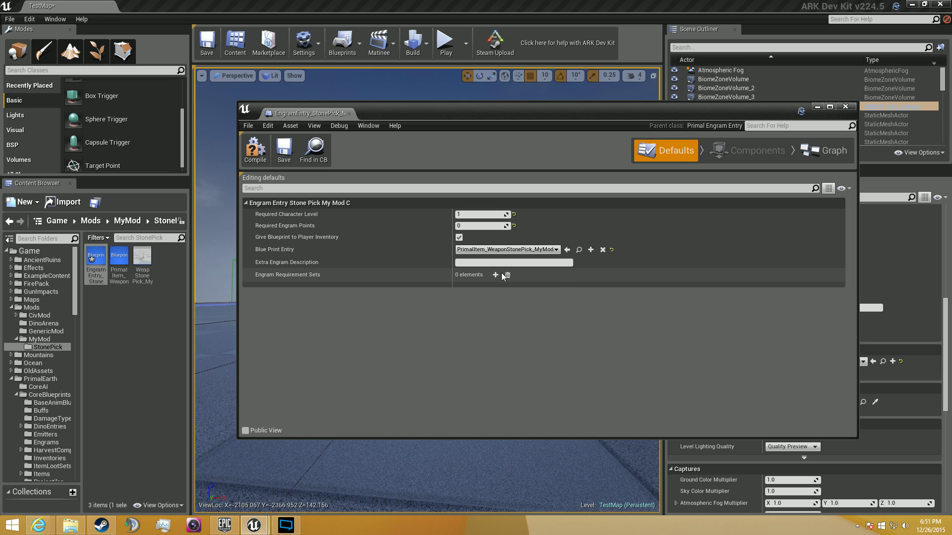
{"action": "left_click", "coordinate": [139, 264]}
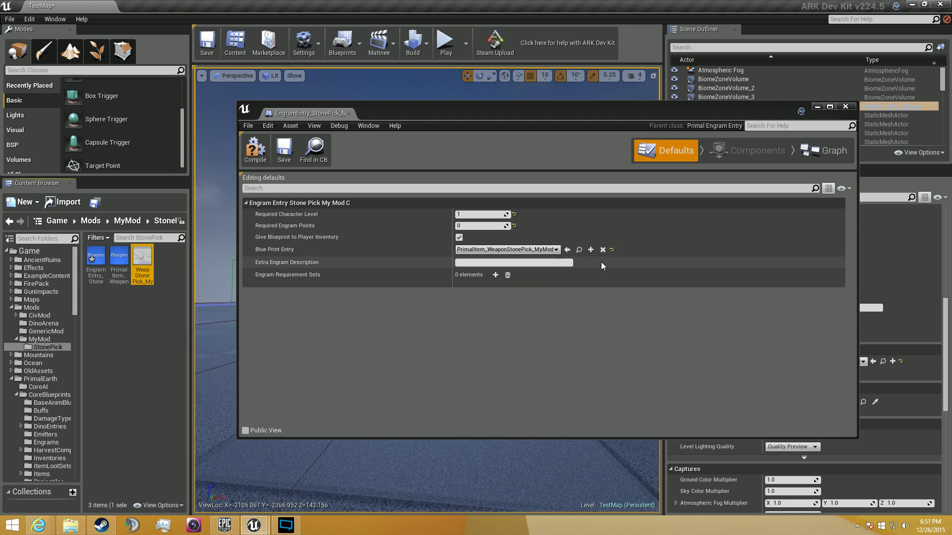
{"action": "left_click", "coordinate": [566, 250]}
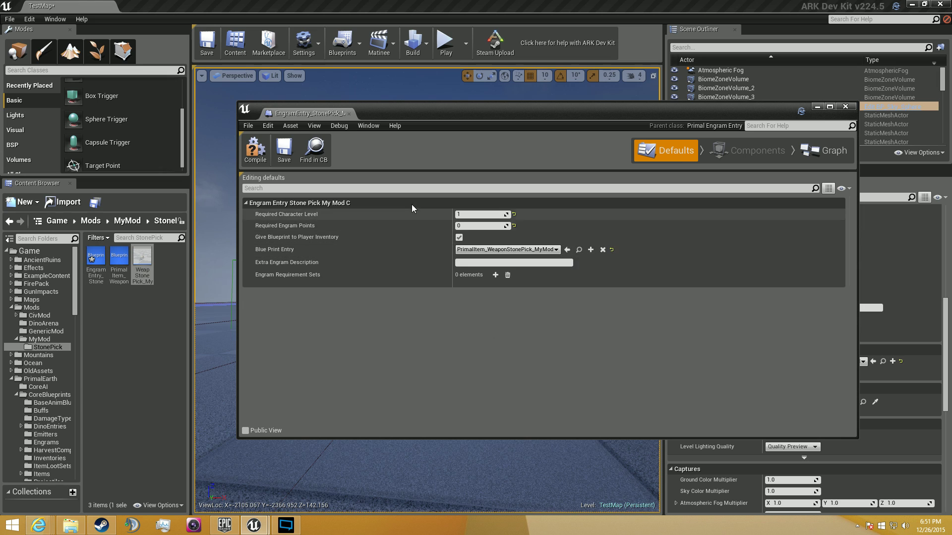
Compile and save the engram entry blueprint, and close its editor
{"action": "left_click", "coordinate": [248, 126]}
{"action": "left_click", "coordinate": [248, 126]}
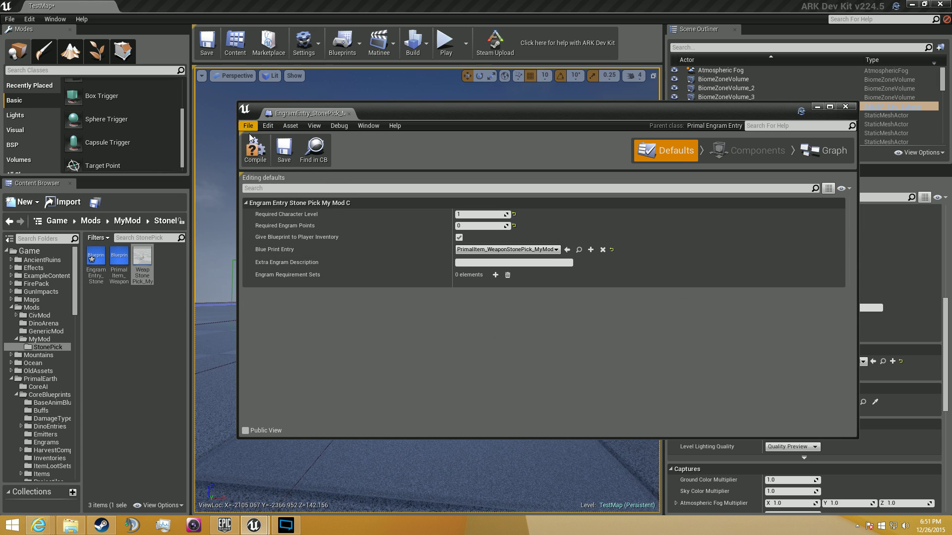
{"action": "left_click", "coordinate": [255, 148]}
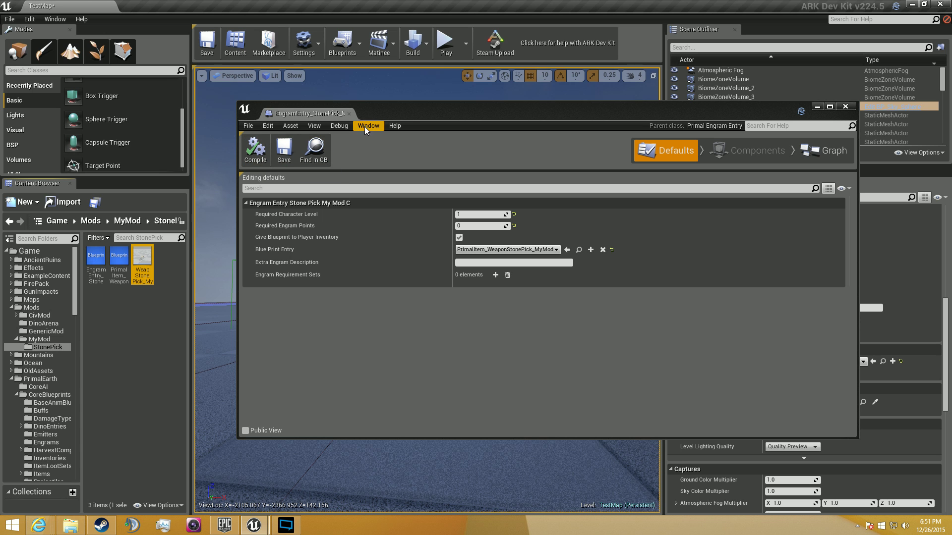
{"action": "left_click", "coordinate": [348, 114]}
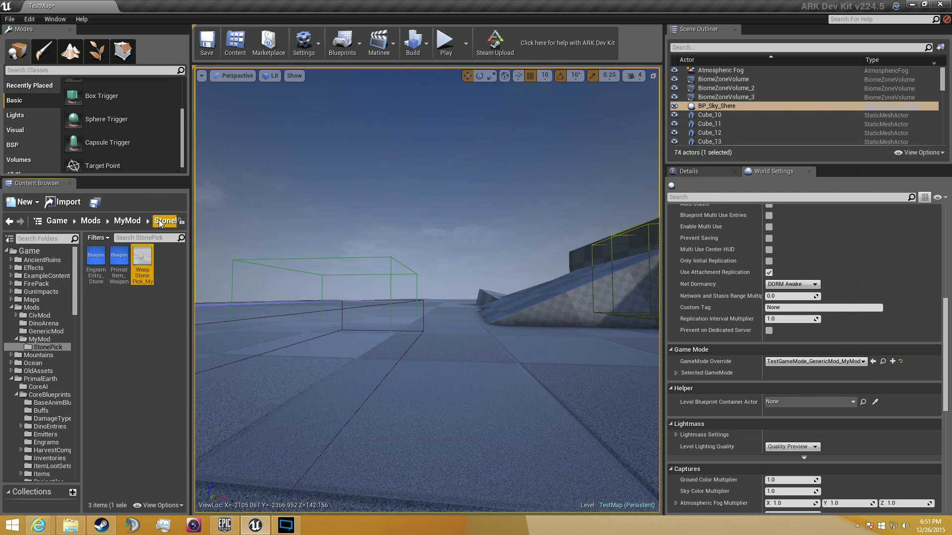
Open PrimalGameData_BP_GenericMod_MyMod in the MyMod folder and add EngramEntry_StonePick_MyMod to its Additional Engram Blueprint Classes
{"action": "left_click", "coordinate": [127, 220]}
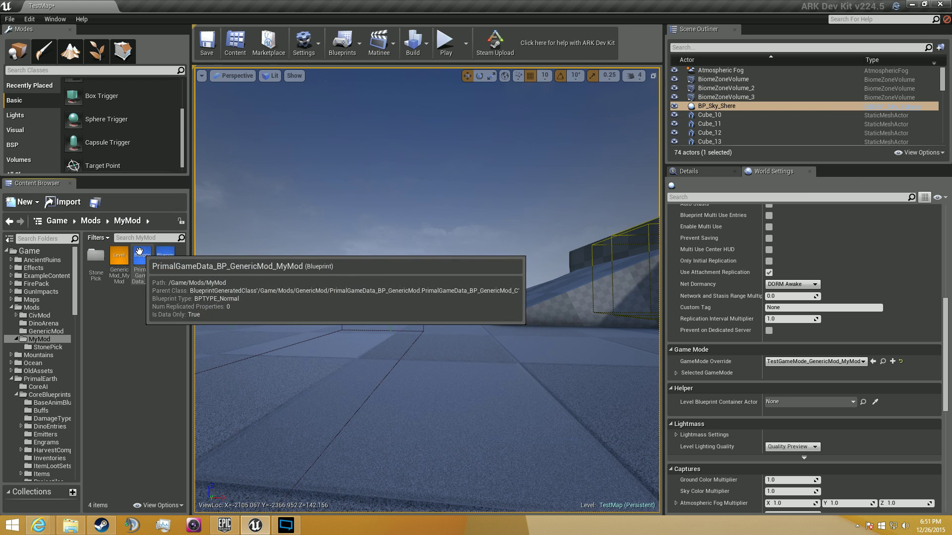
{"action": "left_click", "coordinate": [145, 271]}
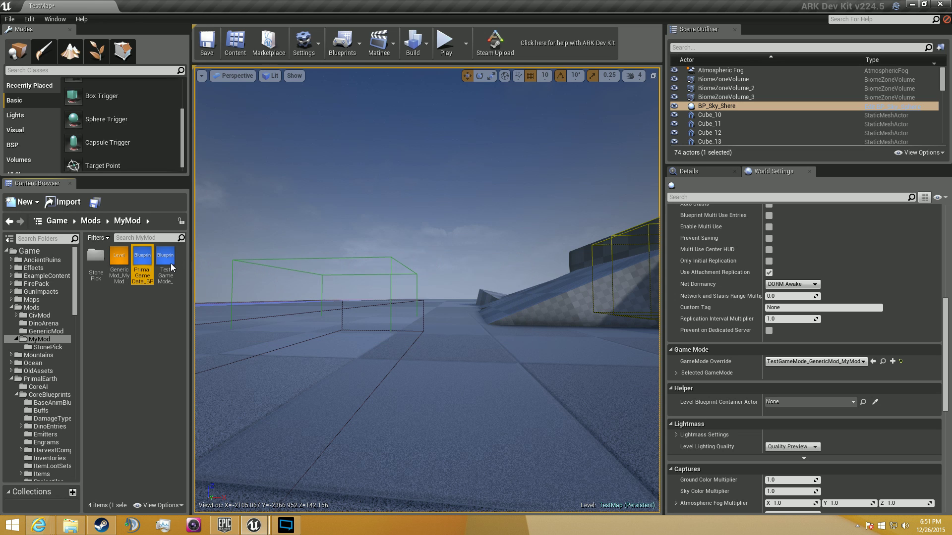
{"action": "double_click", "coordinate": [141, 274]}
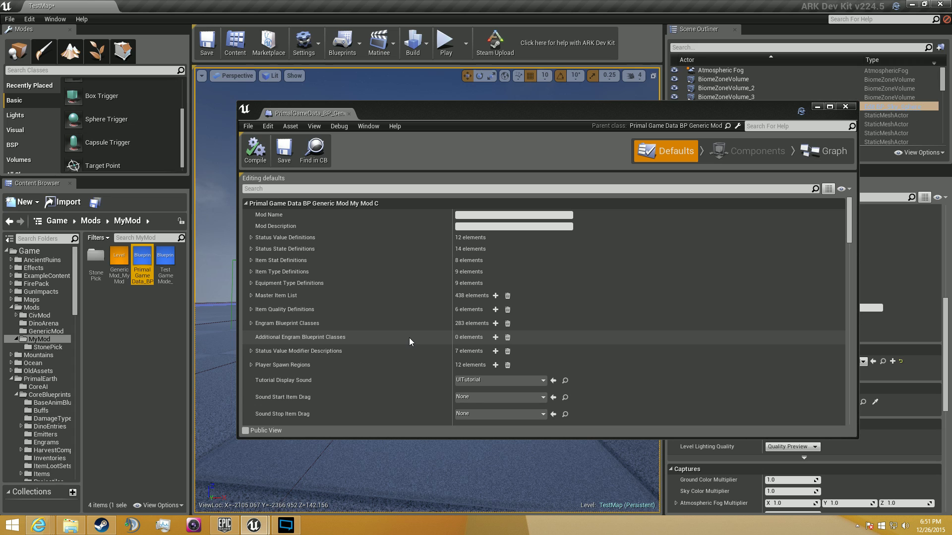
{"action": "left_click", "coordinate": [496, 337]}
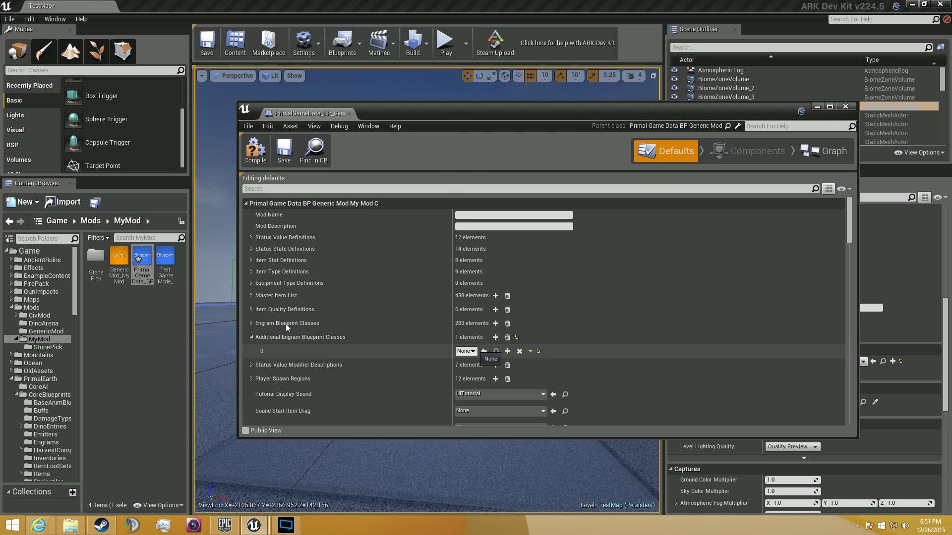
{"action": "left_click", "coordinate": [466, 351]}
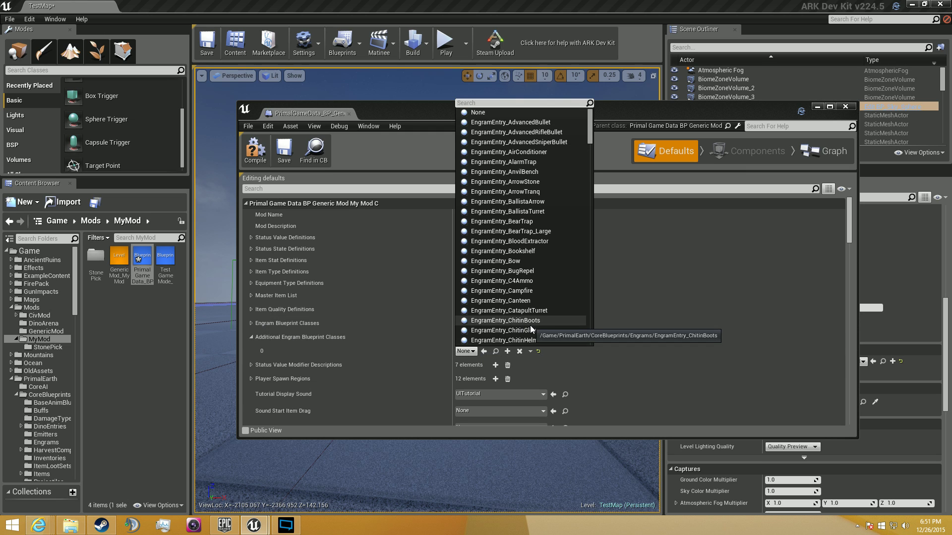
{"action": "type", "text": "mymod"}
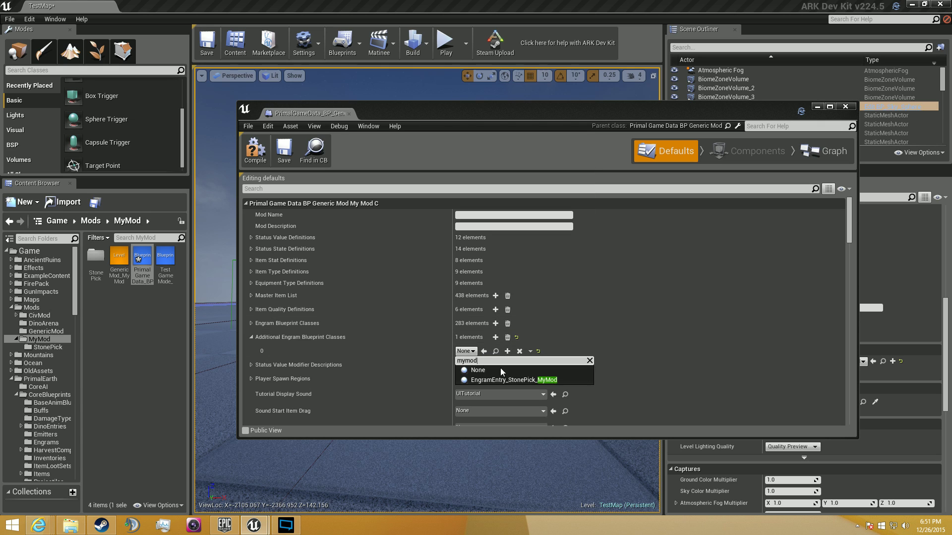
{"action": "left_click", "coordinate": [516, 380]}
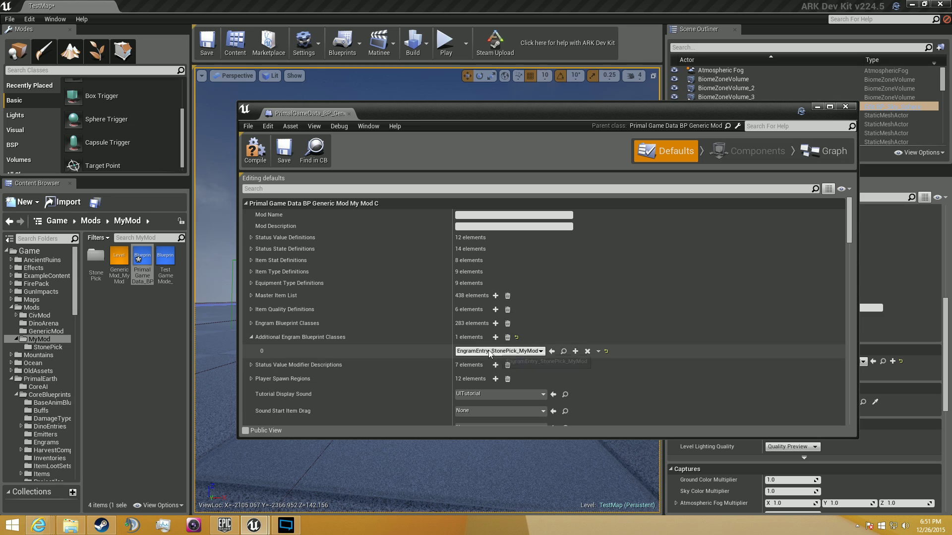
Collapse the engram class lists, then compile and save the game data blueprint and close its editor
{"action": "left_click", "coordinate": [252, 323]}
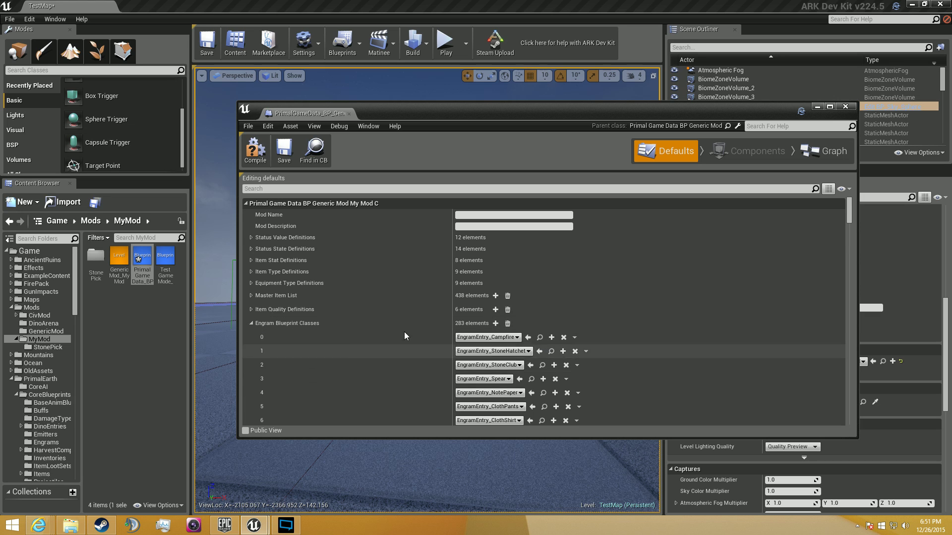
{"action": "left_click", "coordinate": [252, 324]}
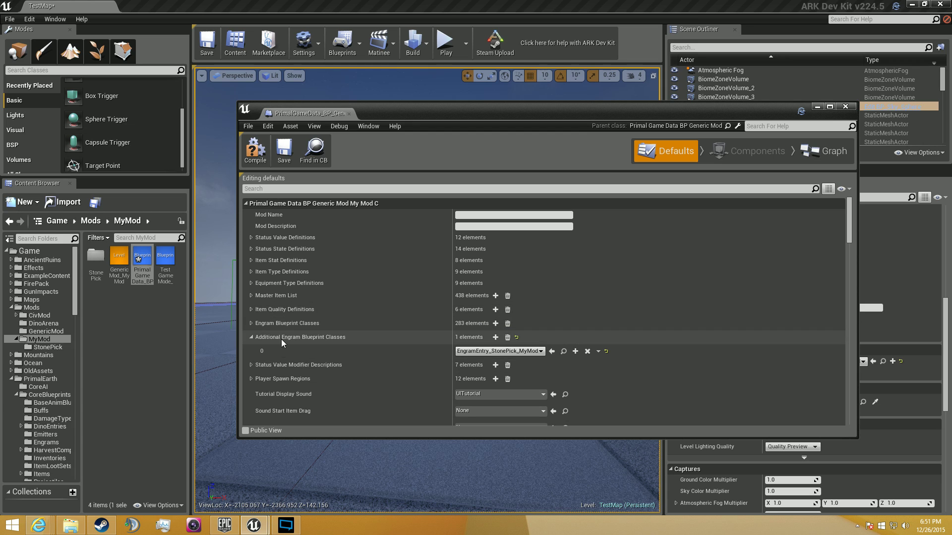
{"action": "left_click", "coordinate": [251, 338]}
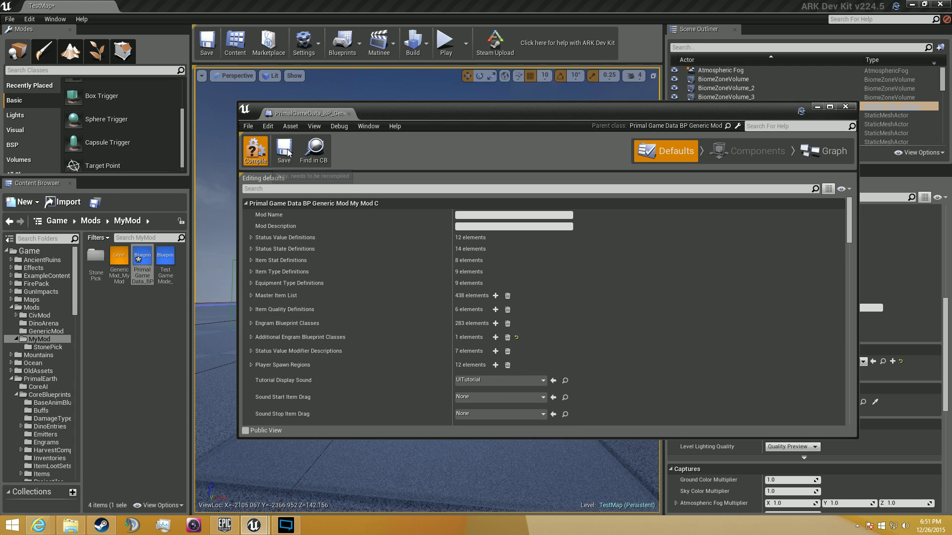
{"action": "left_click", "coordinate": [255, 149]}
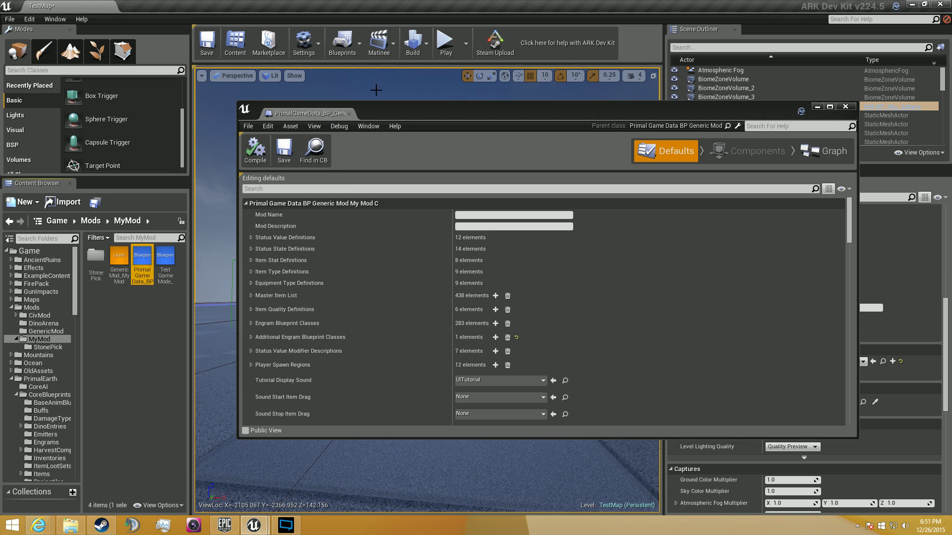
{"action": "left_click", "coordinate": [349, 115]}
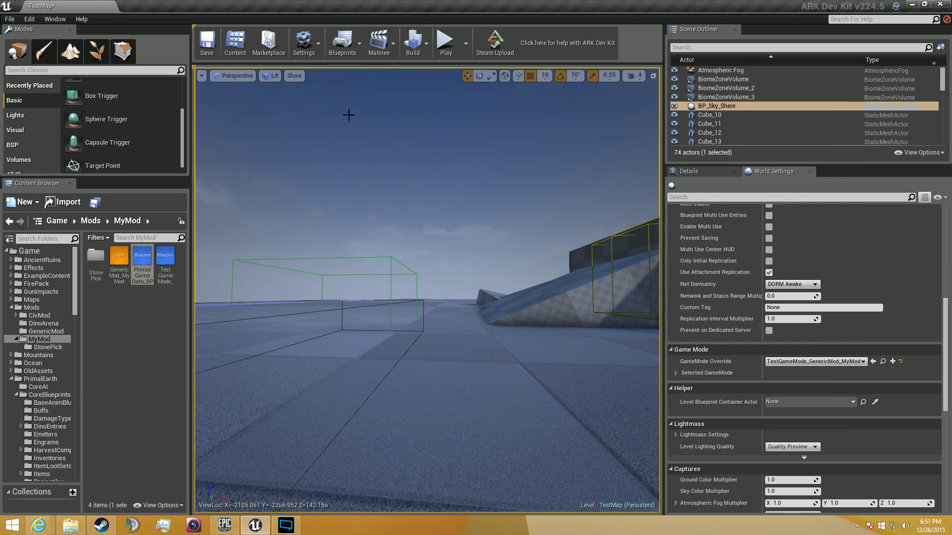
Play the level in the viewport, walk forward and open the character's inventory
{"action": "left_click", "coordinate": [445, 44]}
{"action": "left_click", "coordinate": [435, 135]}
{"action": "key", "text": "w"}
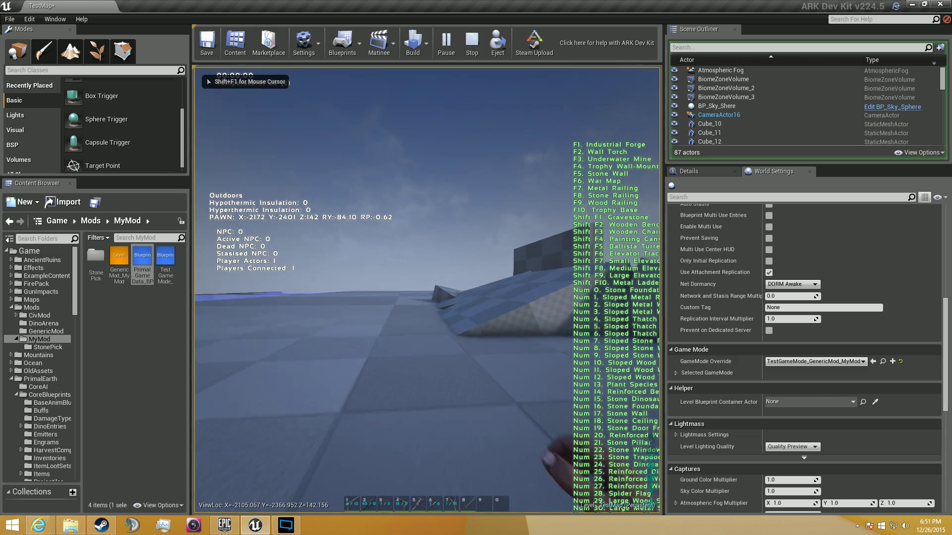
{"action": "key", "text": "i"}
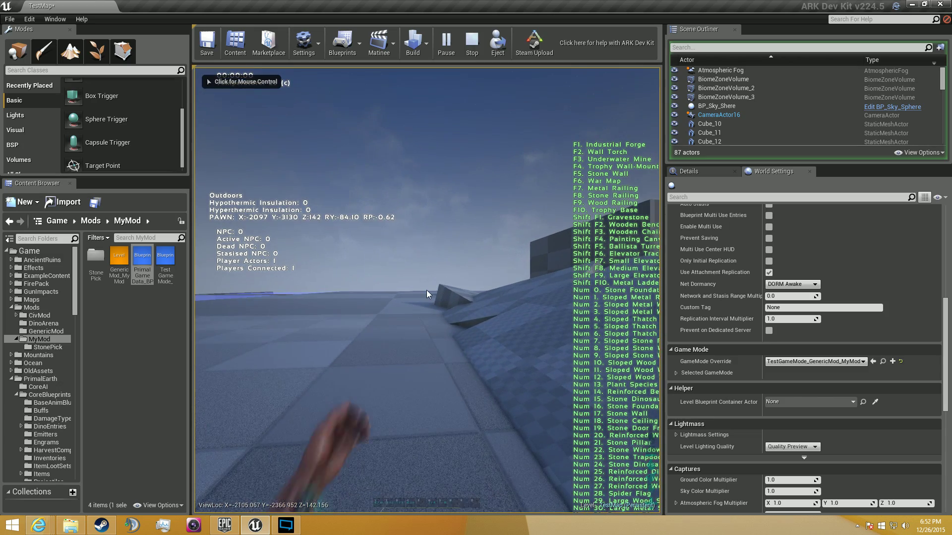
View the engrams and learn the custom stone pick engram at the end of the list
{"action": "left_click", "coordinate": [571, 300]}
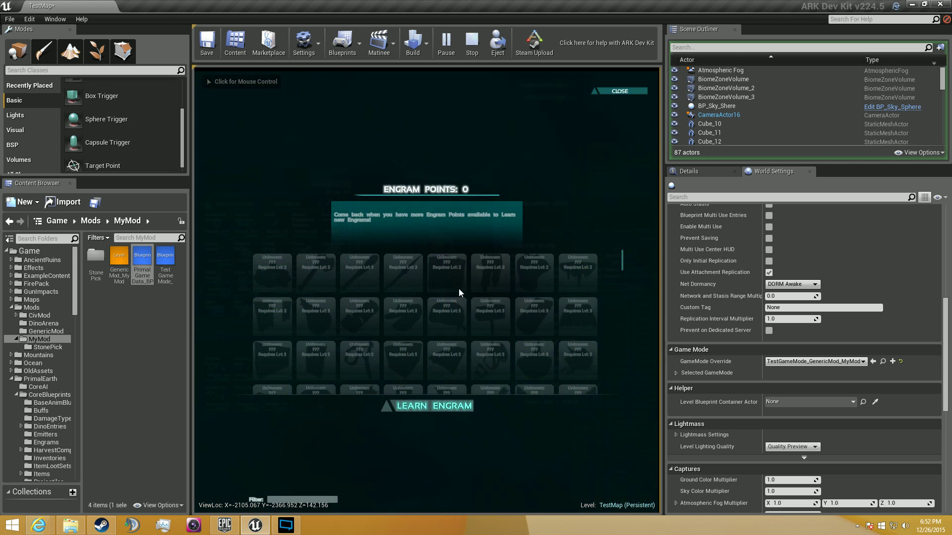
{"action": "left_click_drag", "start_coordinate": [622, 261], "coordinate": [595, 409]}
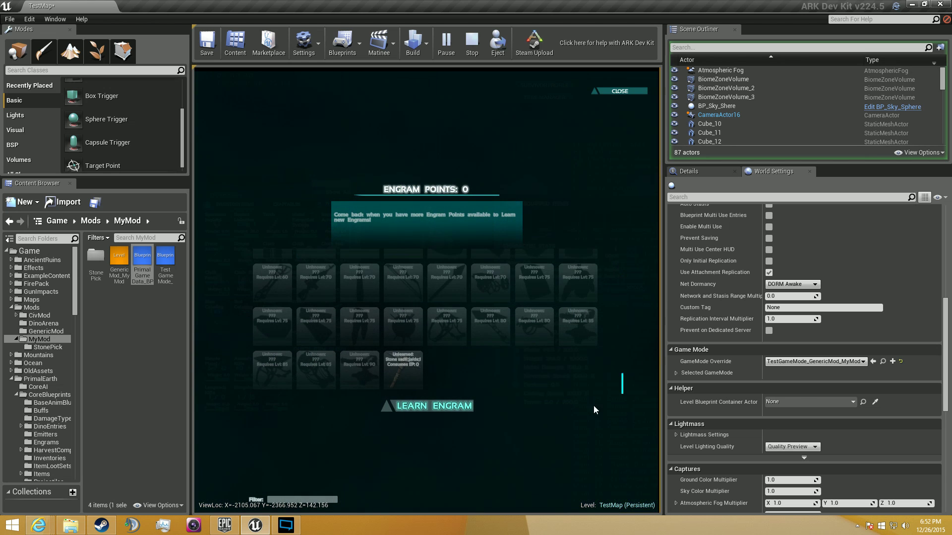
{"action": "left_click", "coordinate": [410, 370]}
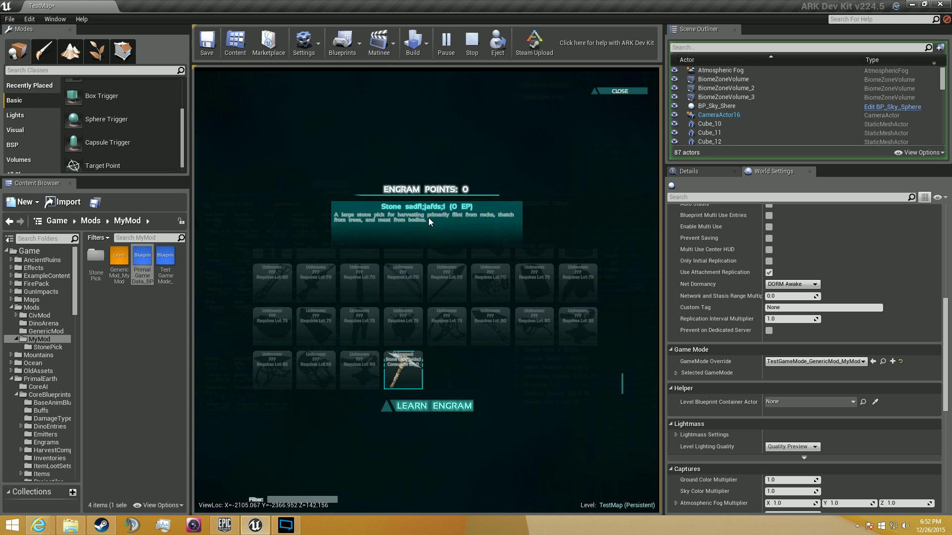
{"action": "left_click", "coordinate": [449, 409]}
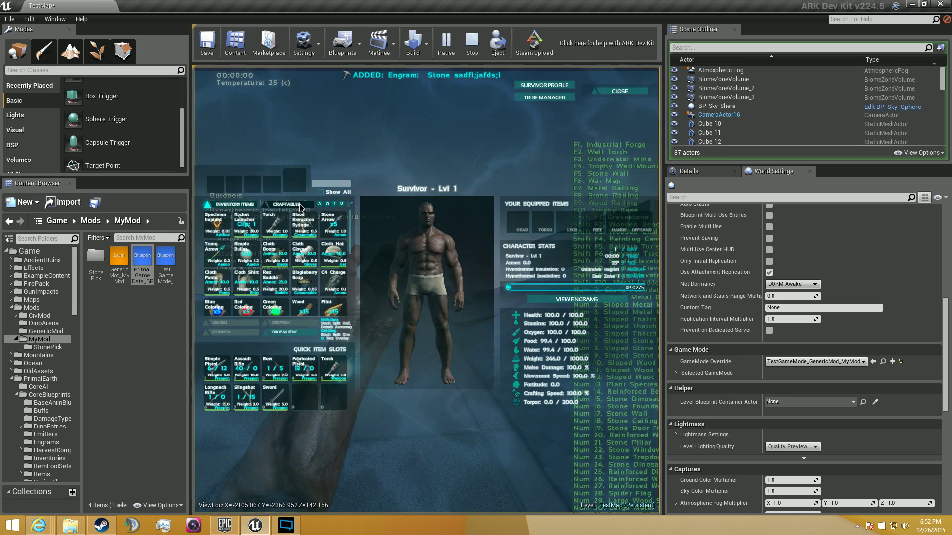
Show the craftable items, check the custom stone pick's stats and crafting requirements, and close the inventory
{"action": "left_click", "coordinate": [300, 206]}
{"action": "mouse_move", "coordinate": [217, 234]}
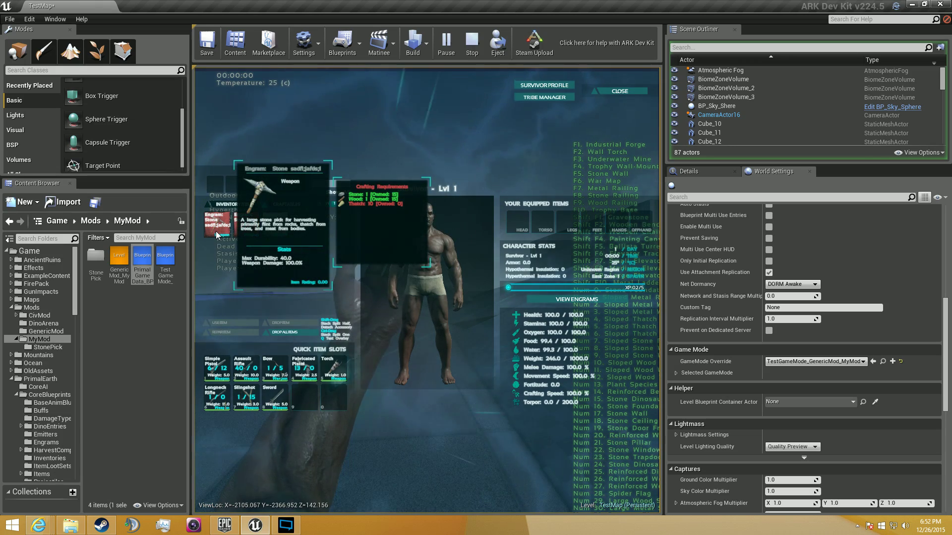
{"action": "key", "text": "i"}
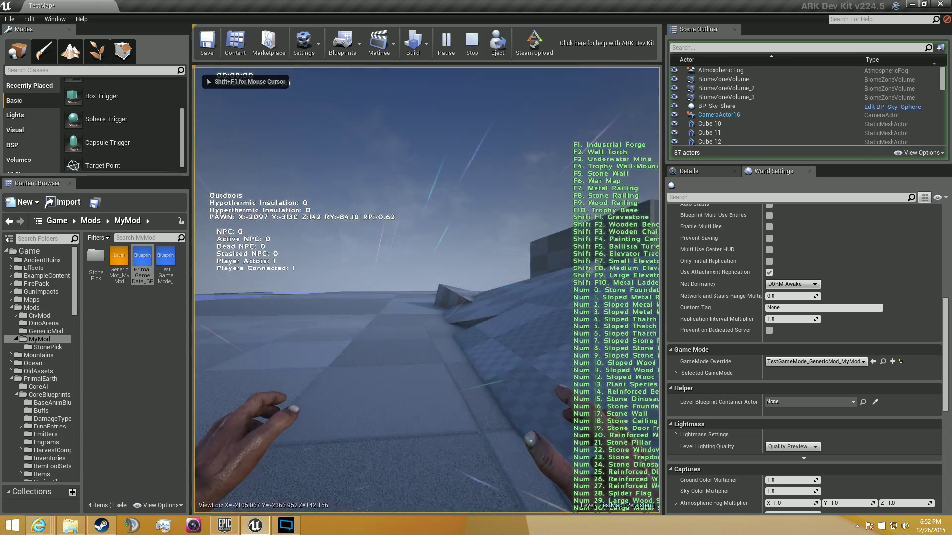
Walk further across the level, release the mouse cursor from the game and open the console
{"action": "key", "text": "w"}
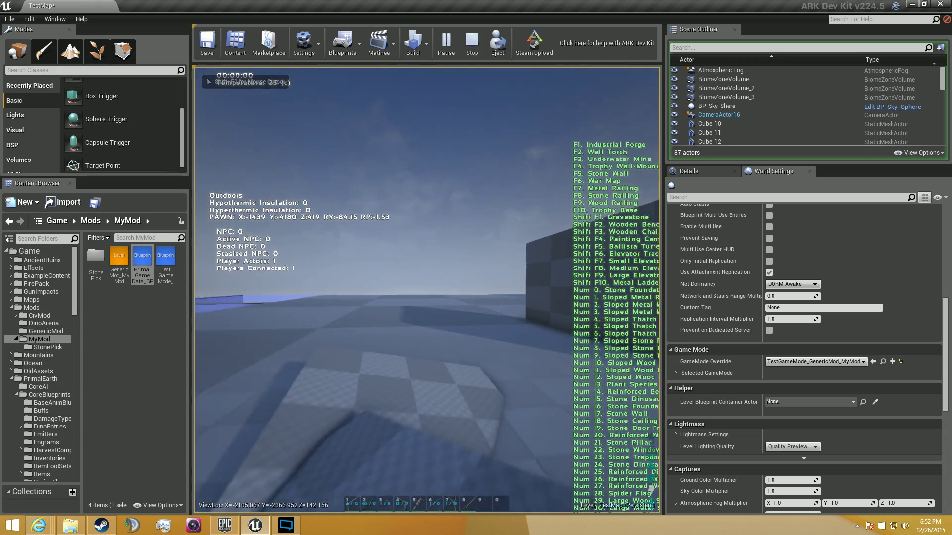
{"action": "key", "text": "w"}
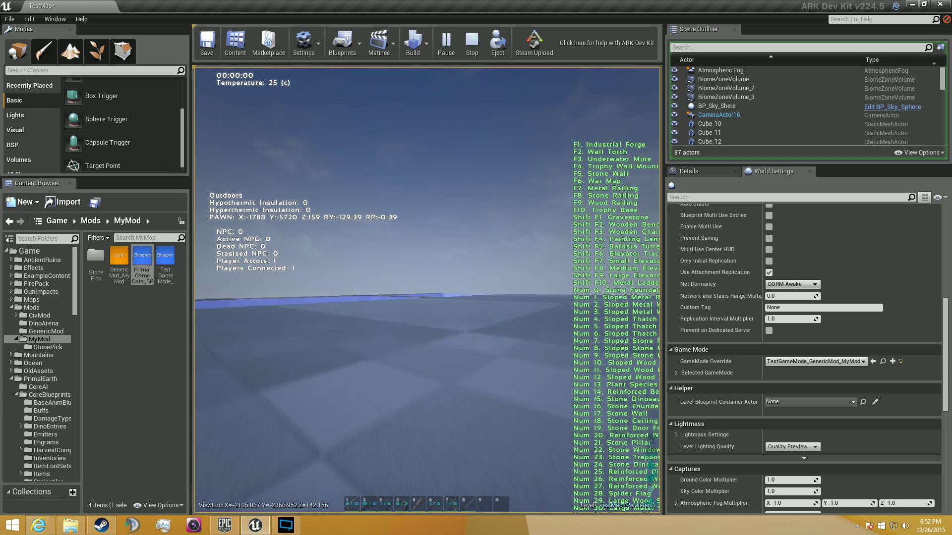
{"action": "key", "text": "w"}
{"action": "key", "text": "shift+F1"}
{"action": "key", "text": "grave"}
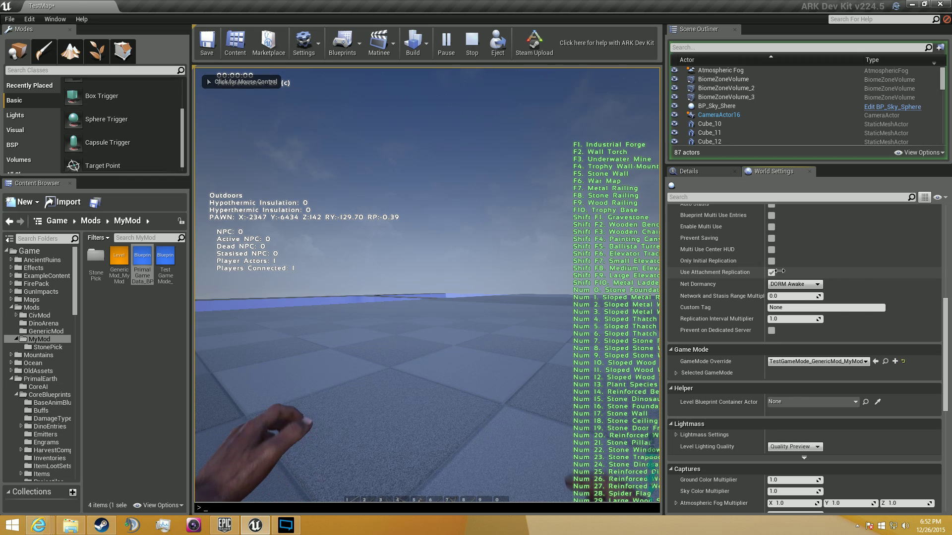
Widen the level viewport by narrowing the Scene Outliner and World Settings area, and end the play session
{"action": "left_click_drag", "start_coordinate": [779, 271], "coordinate": [837, 271]}
{"action": "left_click_drag", "start_coordinate": [664, 276], "coordinate": [777, 275]}
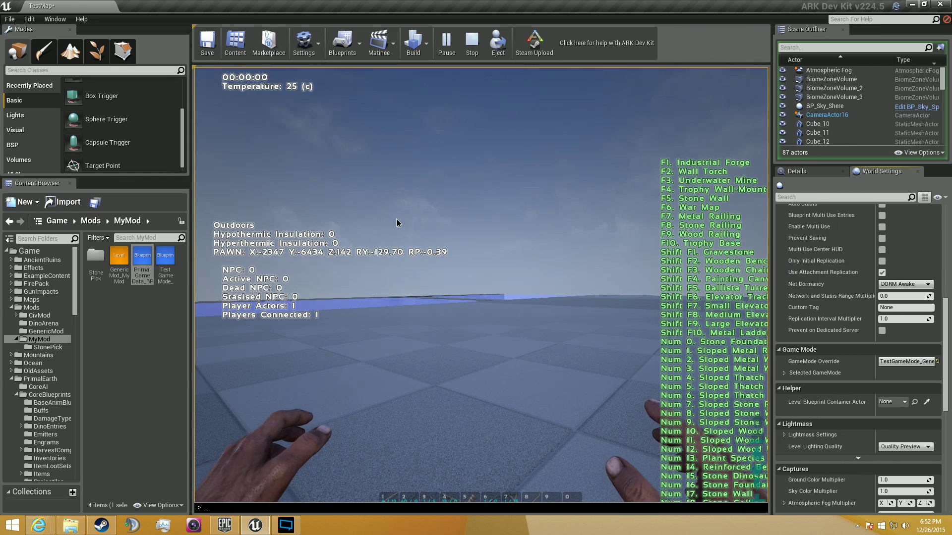
{"action": "key", "text": "Escape"}
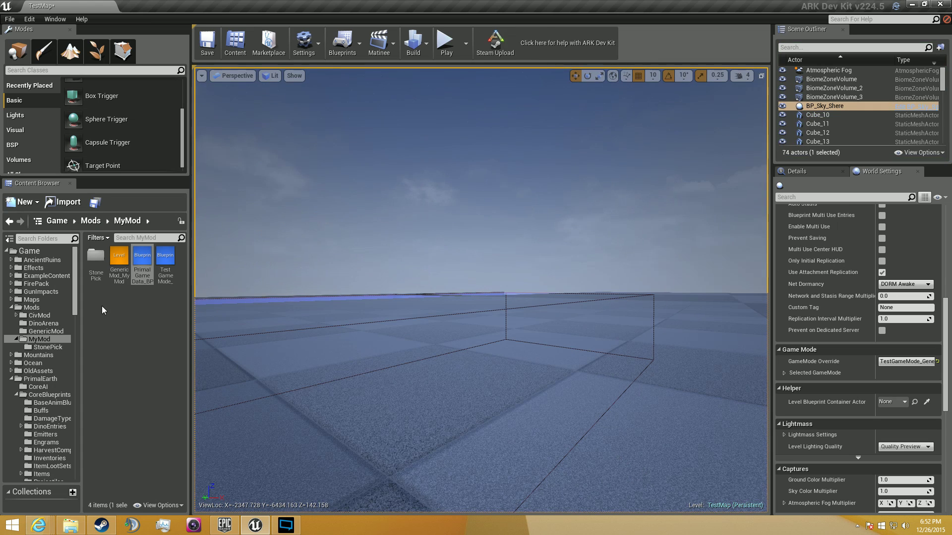
Open the WeapStonePick_MyMod blueprint from the StonePick folder and look through its default weapon properties
{"action": "double_click", "coordinate": [96, 257]}
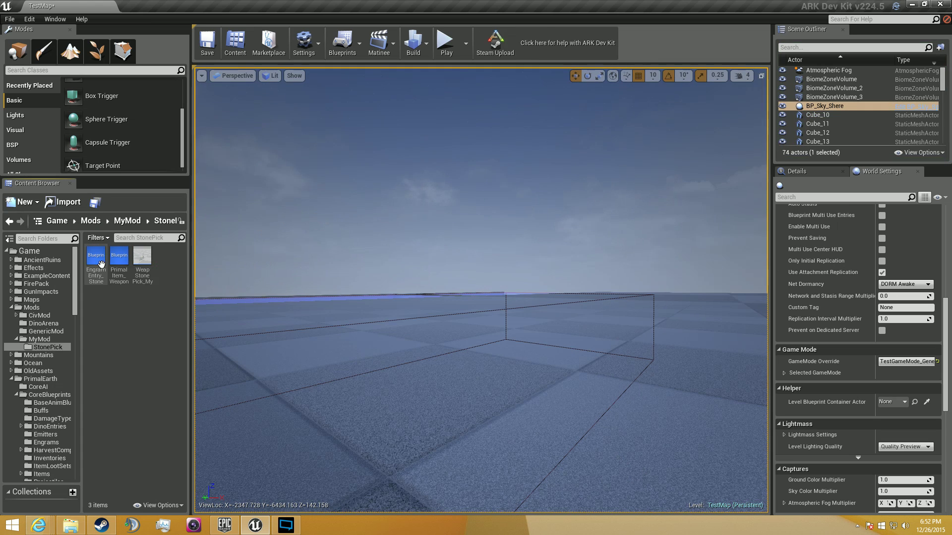
{"action": "double_click", "coordinate": [145, 257]}
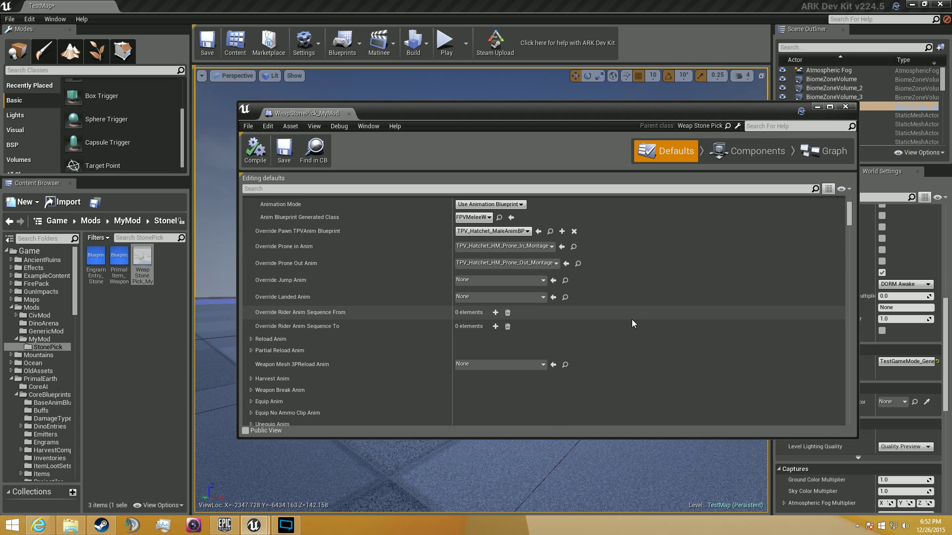
{"action": "scroll", "coordinate": [632, 319], "scroll_direction": "down", "scroll_amount": 10}
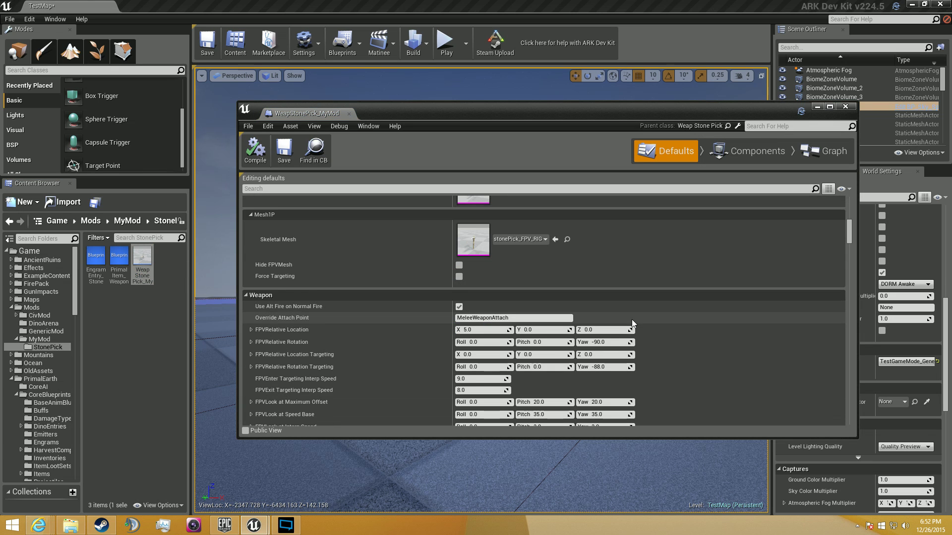
{"action": "scroll", "coordinate": [631, 320], "scroll_direction": "down", "scroll_amount": 3}
{"action": "scroll", "coordinate": [632, 319], "scroll_direction": "down", "scroll_amount": 2}
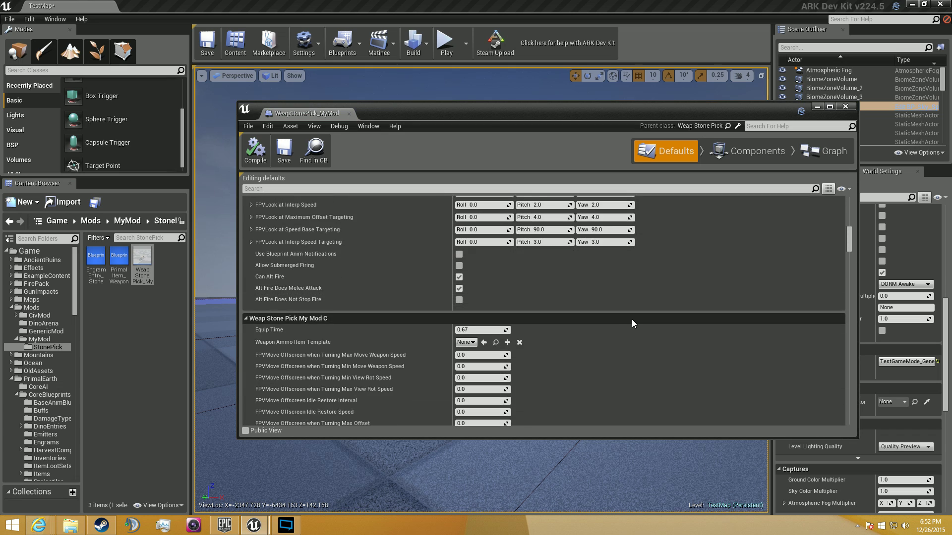
{"action": "scroll", "coordinate": [632, 322], "scroll_direction": "down", "scroll_amount": 3}
{"action": "scroll", "coordinate": [632, 319], "scroll_direction": "up", "scroll_amount": 1}
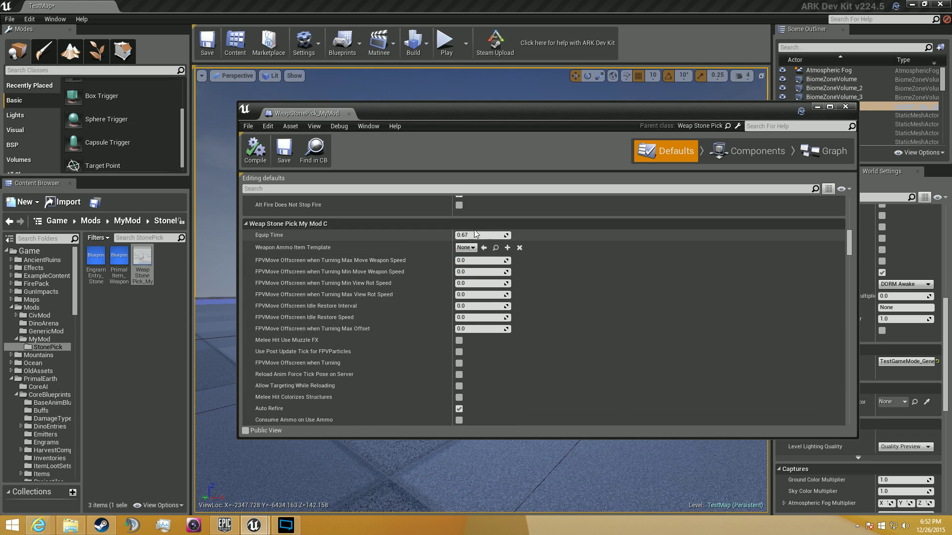
{"action": "scroll", "coordinate": [644, 340], "scroll_direction": "down", "scroll_amount": 5}
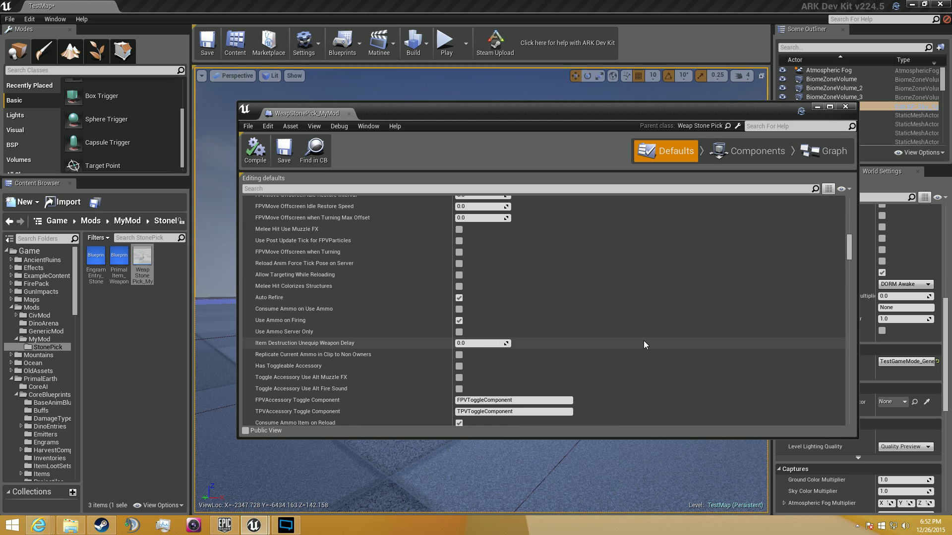
{"action": "scroll", "coordinate": [643, 340], "scroll_direction": "down", "scroll_amount": 10}
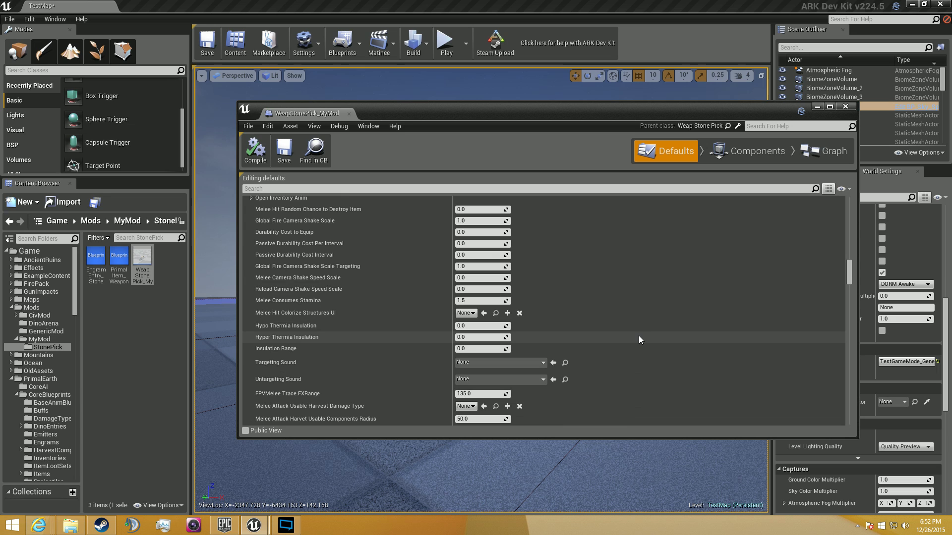
{"action": "scroll", "coordinate": [290, 242], "scroll_direction": "up", "scroll_amount": 8}
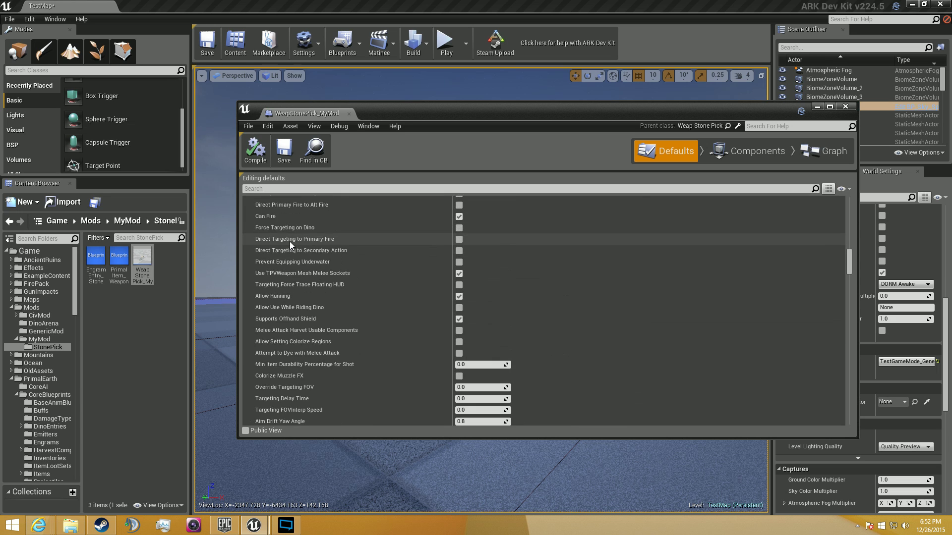
{"action": "scroll", "coordinate": [290, 242], "scroll_direction": "down", "scroll_amount": 3}
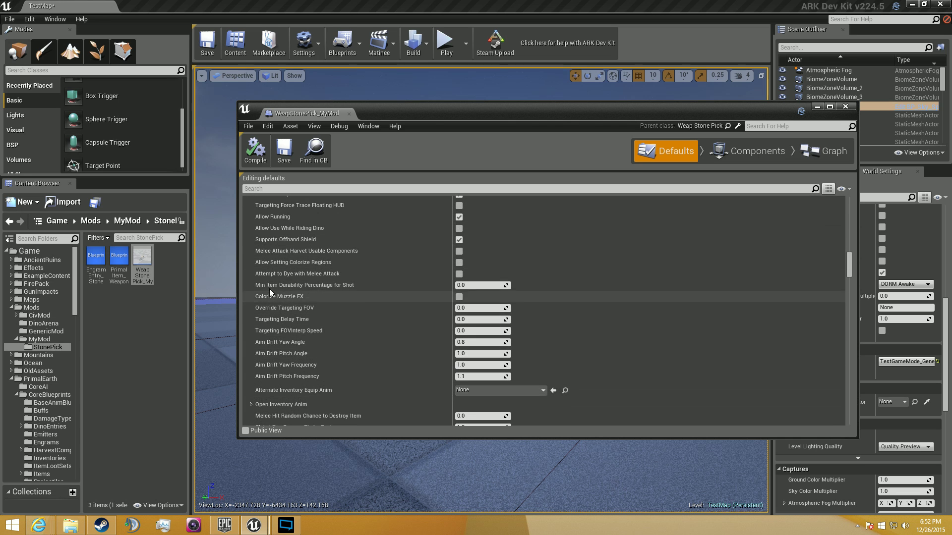
{"action": "scroll", "coordinate": [269, 288], "scroll_direction": "down", "scroll_amount": 3}
{"action": "scroll", "coordinate": [297, 317], "scroll_direction": "down", "scroll_amount": 2}
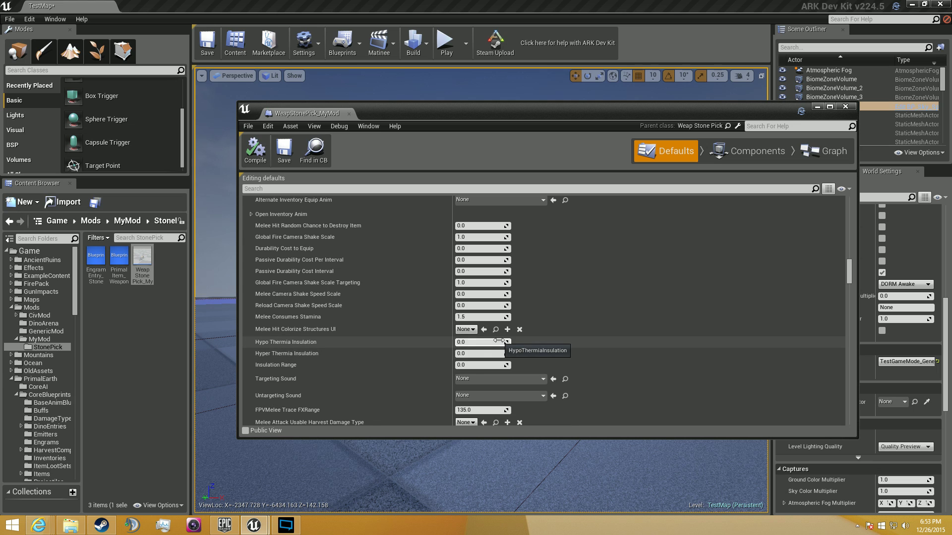
Look through the stone pick's remaining weapon defaults, including the mesh, collision, HUD and rendering settings, down to the Melee section
{"action": "scroll", "coordinate": [498, 340], "scroll_direction": "down", "scroll_amount": 1}
{"action": "scroll", "coordinate": [497, 340], "scroll_direction": "down", "scroll_amount": 2}
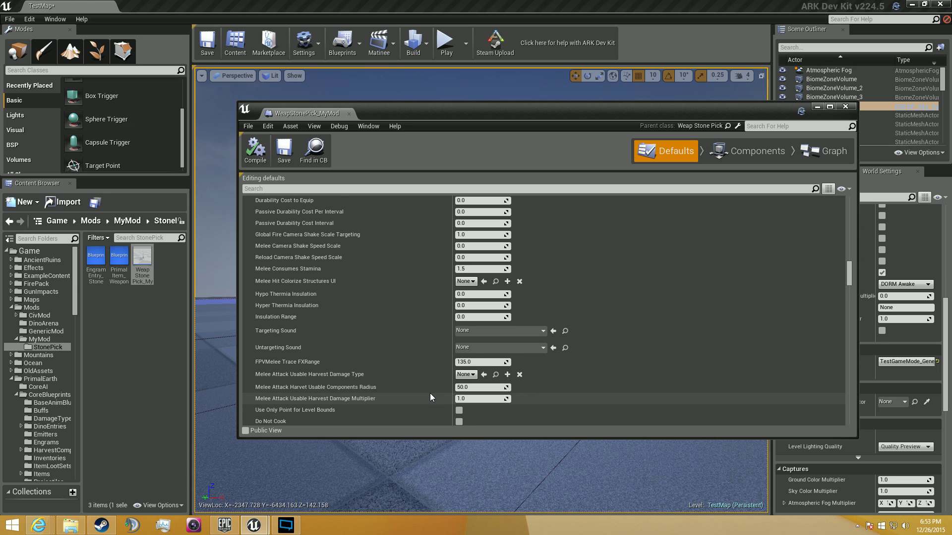
{"action": "scroll", "coordinate": [496, 382], "scroll_direction": "down", "scroll_amount": 10}
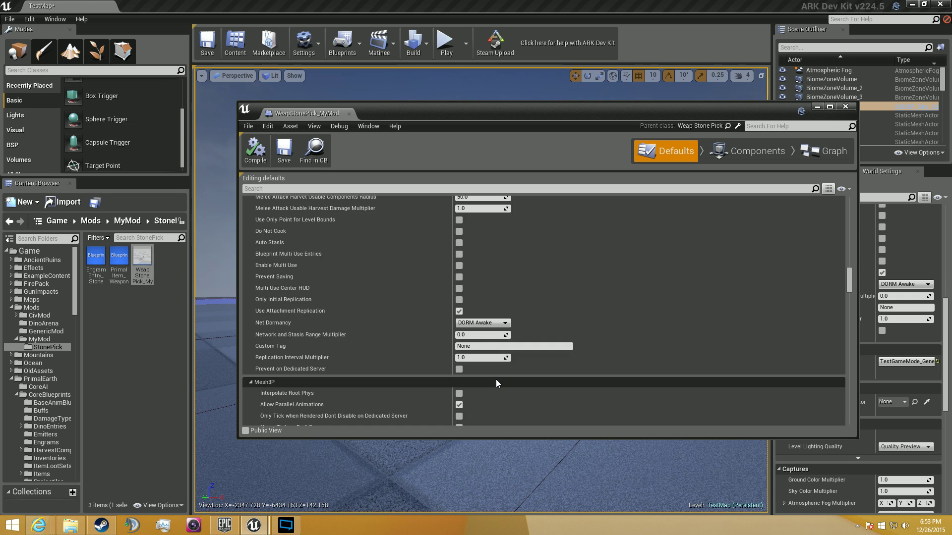
{"action": "scroll", "coordinate": [496, 382], "scroll_direction": "down", "scroll_amount": 15}
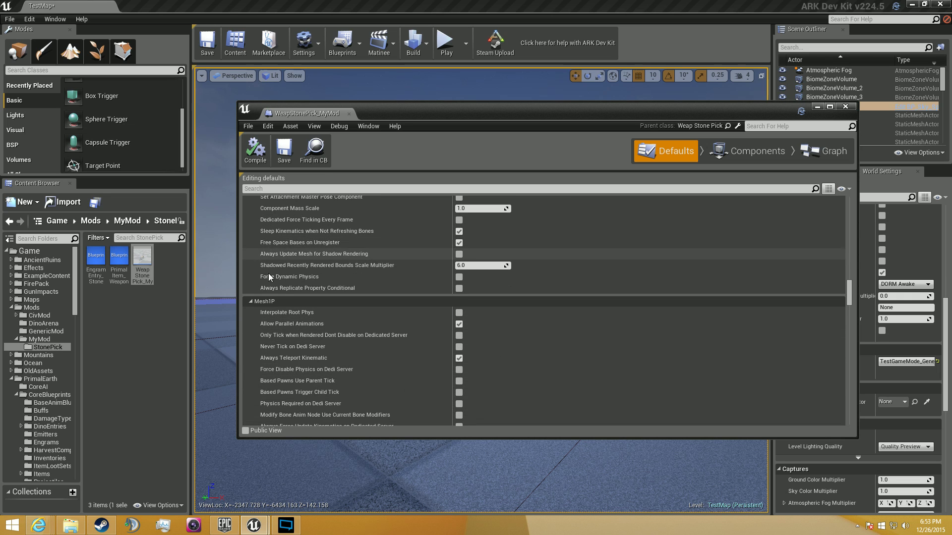
{"action": "scroll", "coordinate": [304, 277], "scroll_direction": "down", "scroll_amount": 8}
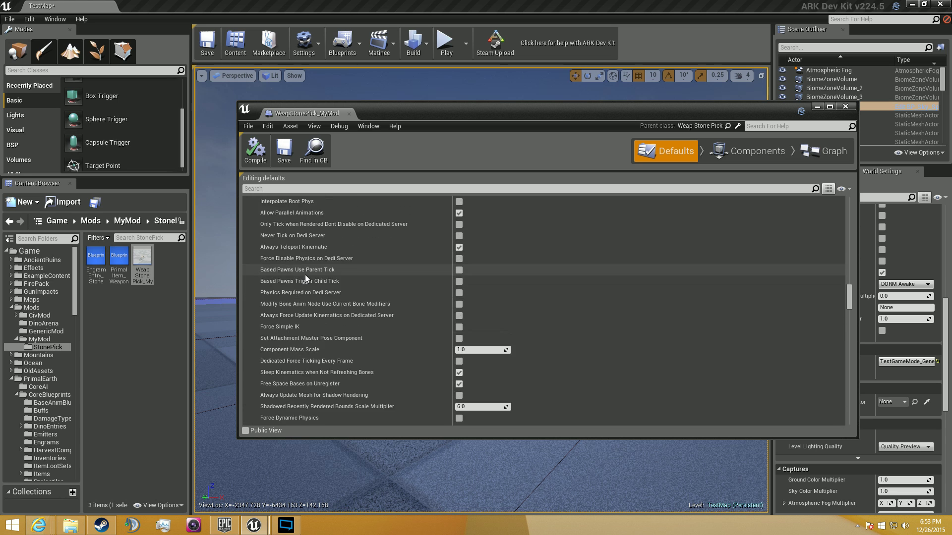
{"action": "scroll", "coordinate": [306, 274], "scroll_direction": "down", "scroll_amount": 12}
{"action": "scroll", "coordinate": [315, 274], "scroll_direction": "down", "scroll_amount": 5}
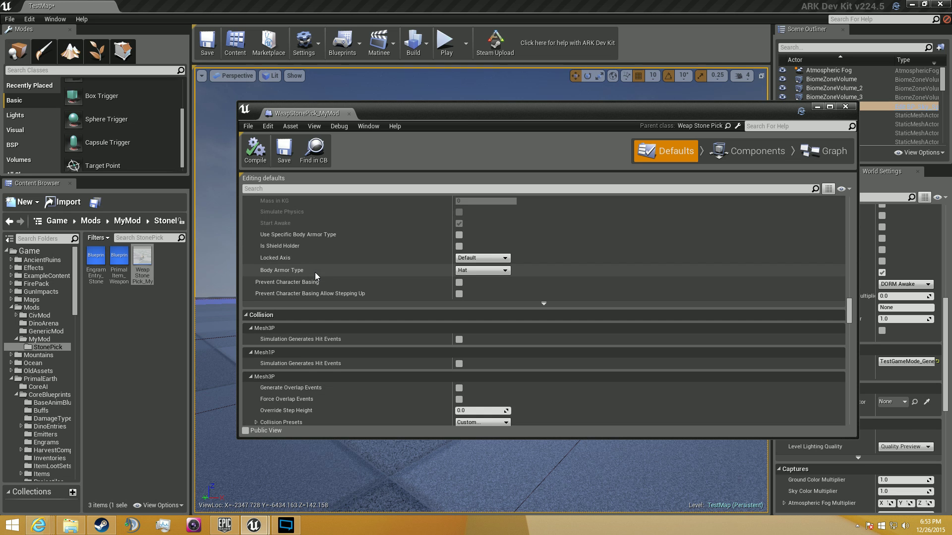
{"action": "scroll", "coordinate": [317, 276], "scroll_direction": "down", "scroll_amount": 7}
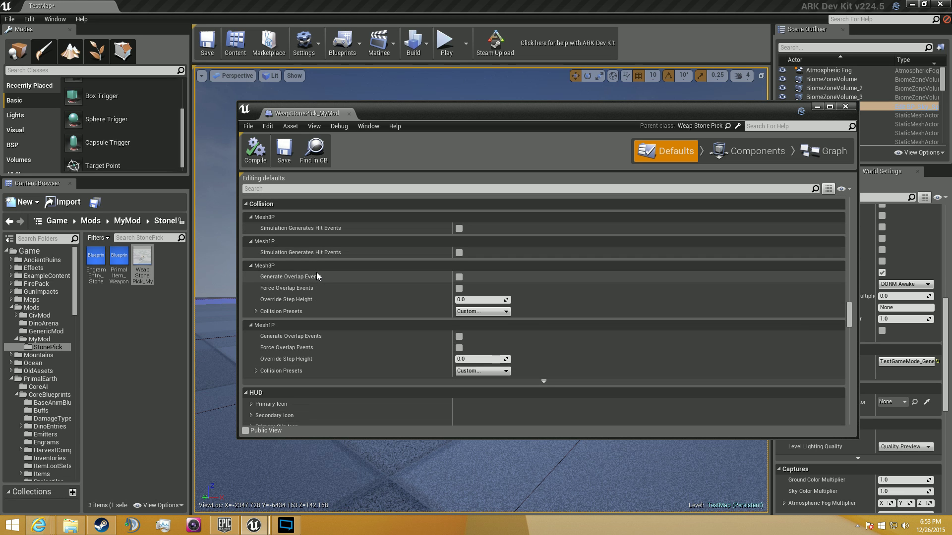
{"action": "scroll", "coordinate": [317, 274], "scroll_direction": "down", "scroll_amount": 5}
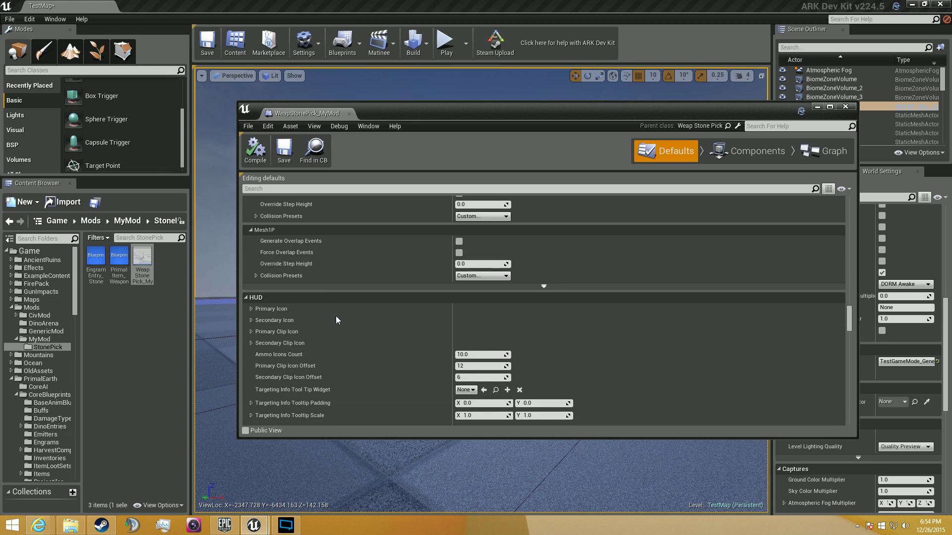
{"action": "scroll", "coordinate": [332, 349], "scroll_direction": "down", "scroll_amount": 3}
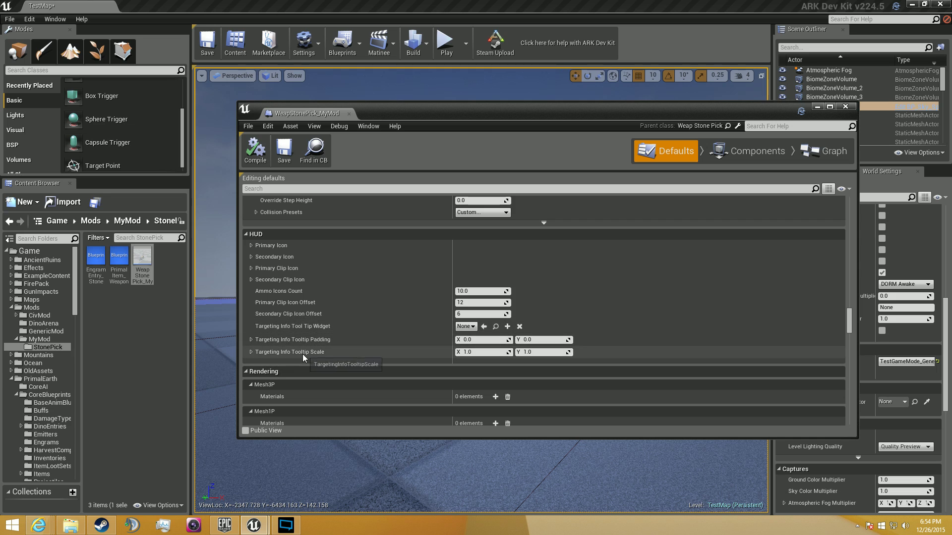
{"action": "scroll", "coordinate": [302, 354], "scroll_direction": "down", "scroll_amount": 8}
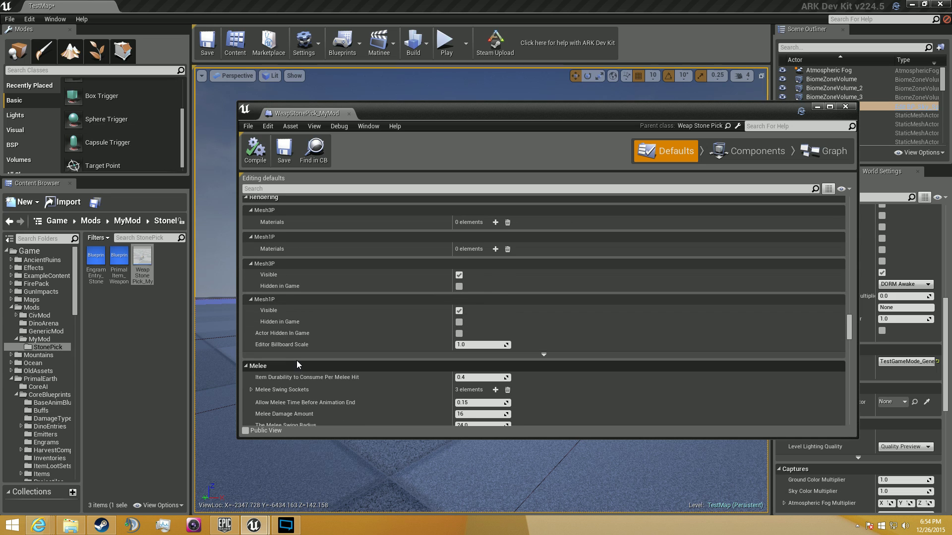
{"action": "scroll", "coordinate": [296, 365], "scroll_direction": "down", "scroll_amount": 4}
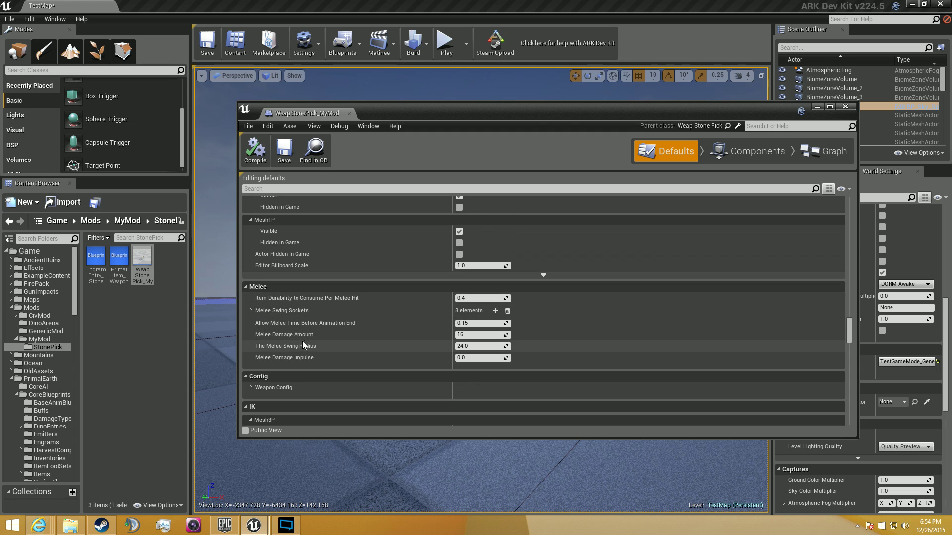
{"action": "left_click", "coordinate": [464, 335]}
{"action": "key", "text": "Return"}
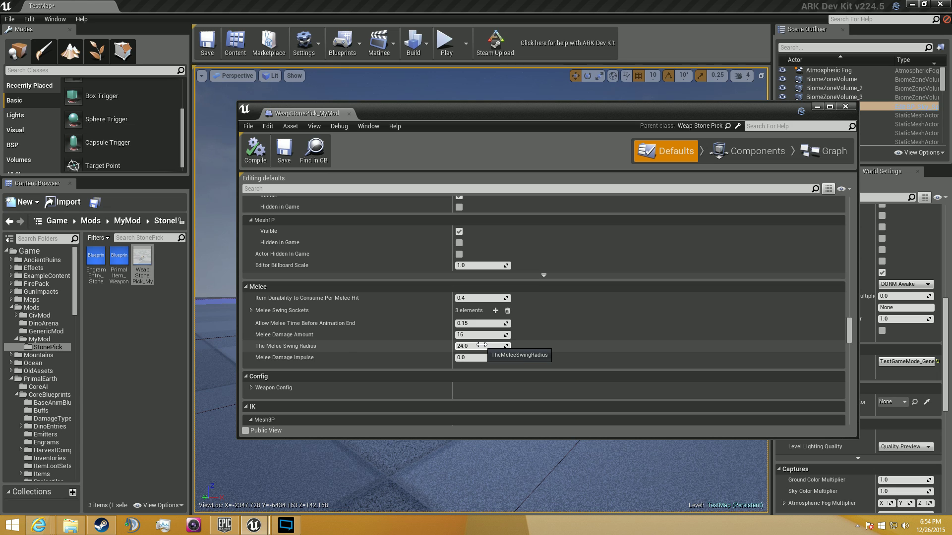
{"action": "mouse_move", "coordinate": [481, 344]}
{"action": "left_mouse_down"}
{"action": "mouse_move", "coordinate": [570, 344]}
{"action": "mouse_move", "coordinate": [468, 356]}
{"action": "left_mouse_up"}
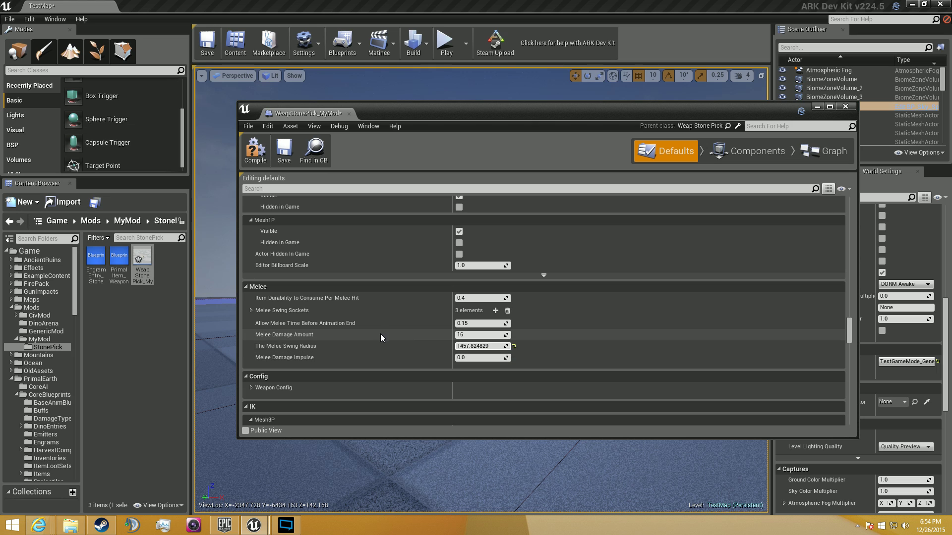
{"action": "left_click", "coordinate": [474, 346]}
{"action": "left_click", "coordinate": [514, 346]}
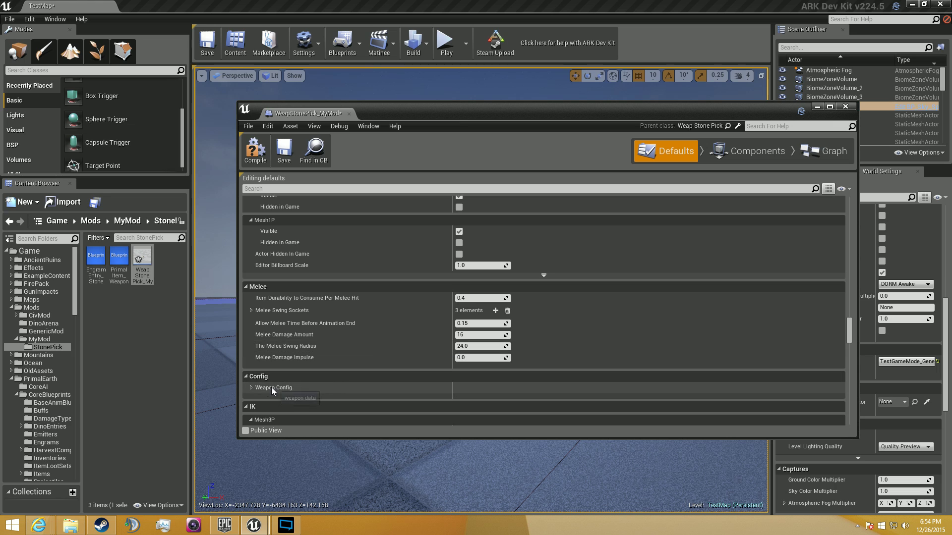
Expand Weapon Config, review its ammo, reload and durability settings, and collapse it again
{"action": "left_click", "coordinate": [251, 388]}
{"action": "scroll", "coordinate": [251, 388], "scroll_direction": "down", "scroll_amount": 3}
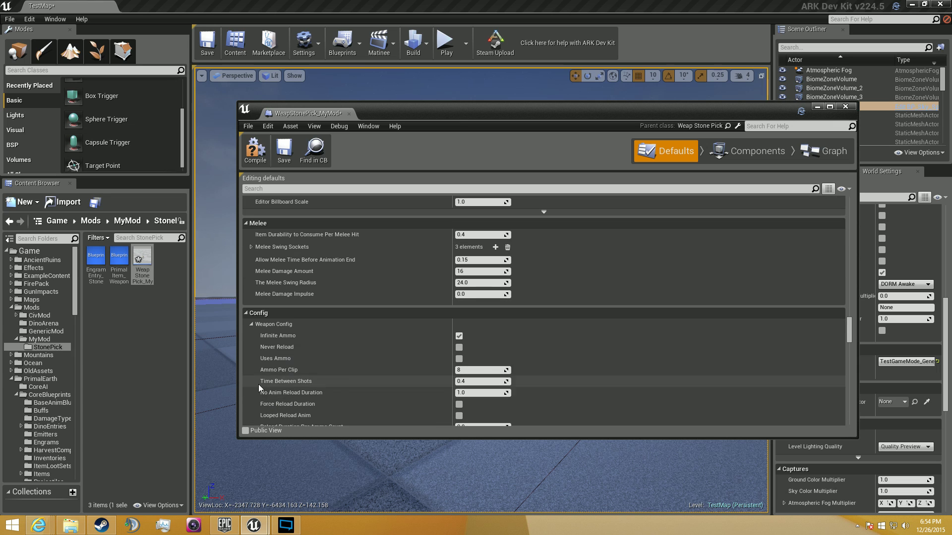
{"action": "scroll", "coordinate": [311, 328], "scroll_direction": "down", "scroll_amount": 3}
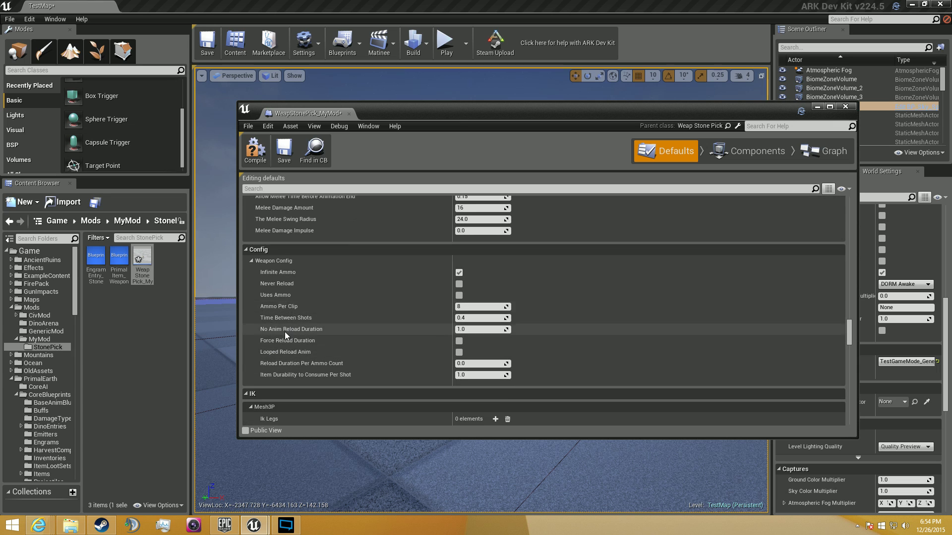
{"action": "left_click", "coordinate": [251, 261]}
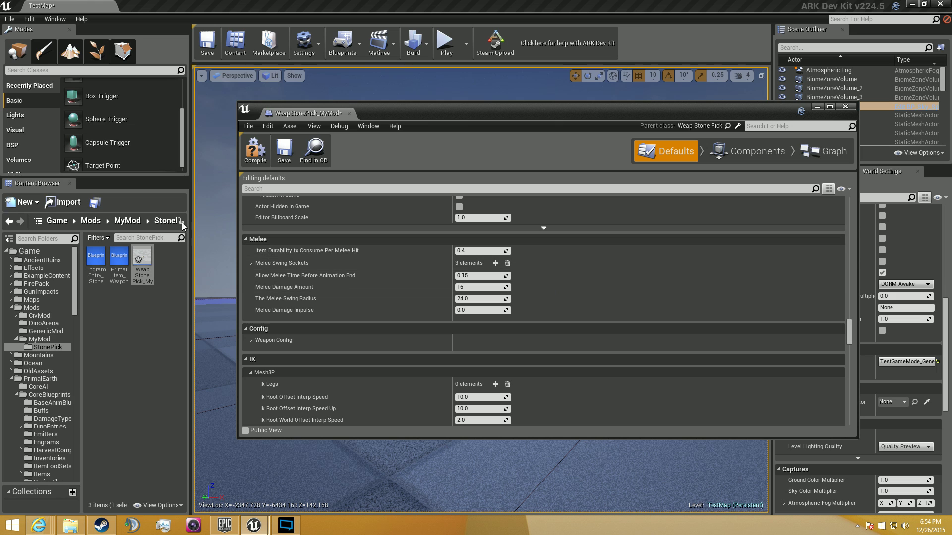
{"action": "scroll", "coordinate": [439, 297], "scroll_direction": "up", "scroll_amount": 2}
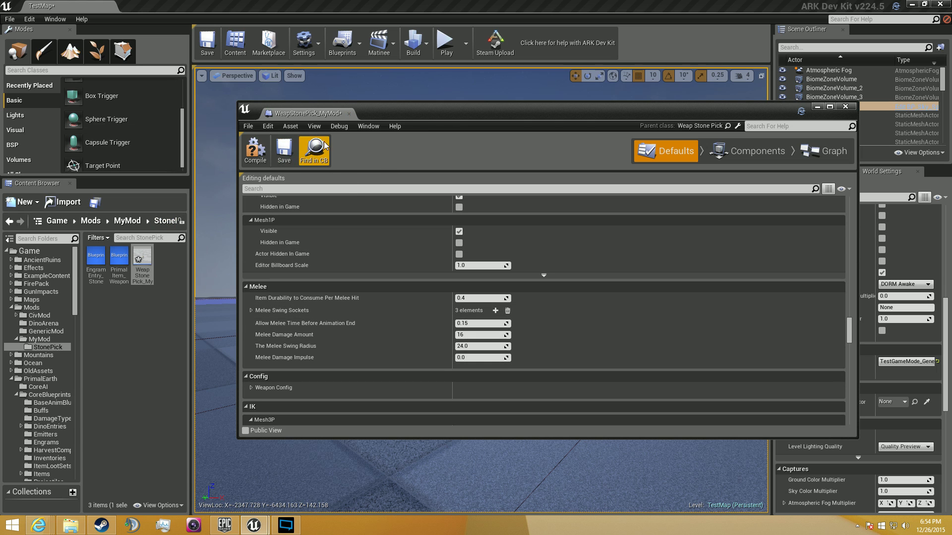
Compile and save the WeapStonePick_MyMod blueprint, and close it
{"action": "left_click", "coordinate": [256, 151]}
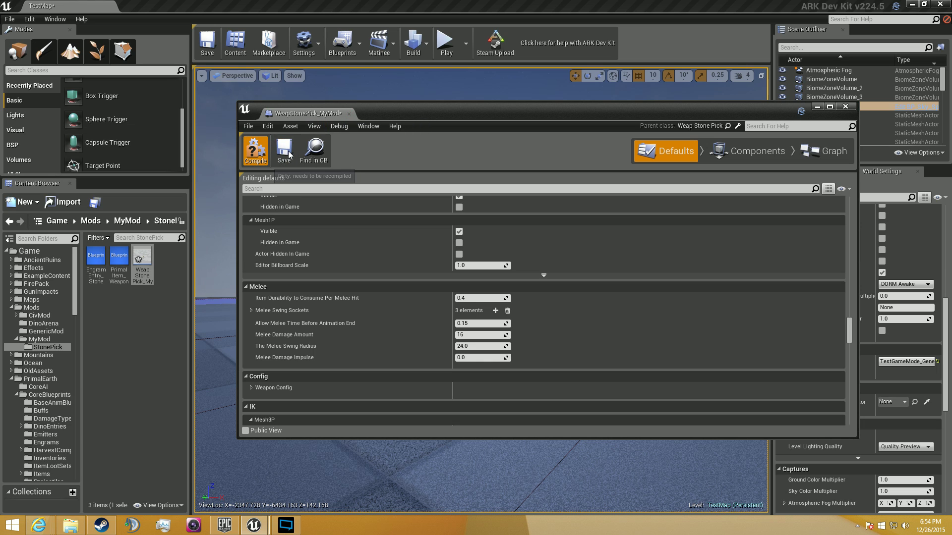
{"action": "left_click", "coordinate": [284, 150]}
{"action": "left_click", "coordinate": [348, 113]}
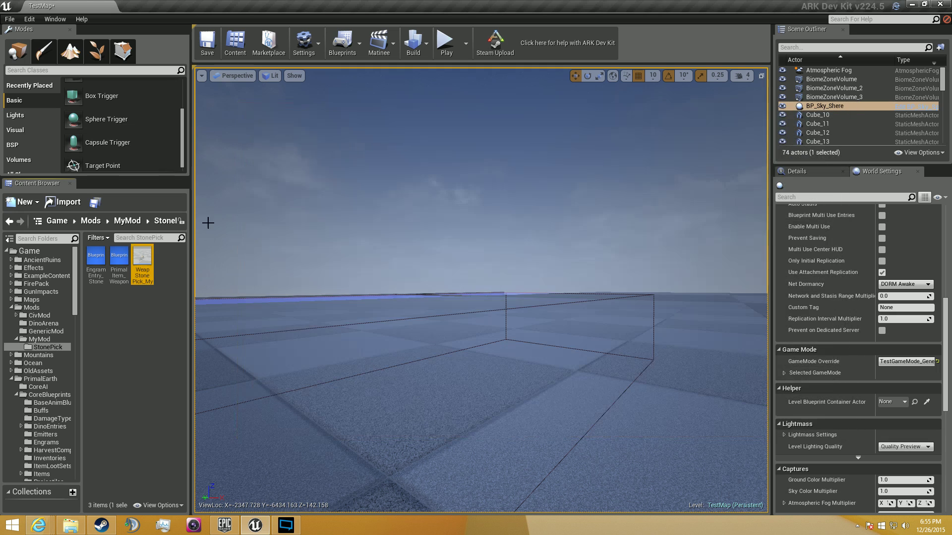
Open the custom stone pick's PrimalItem blueprint and look through its default properties down to Base Crafting Resource Requirements
{"action": "double_click", "coordinate": [119, 263]}
{"action": "scroll", "coordinate": [492, 353], "scroll_direction": "down", "scroll_amount": 15}
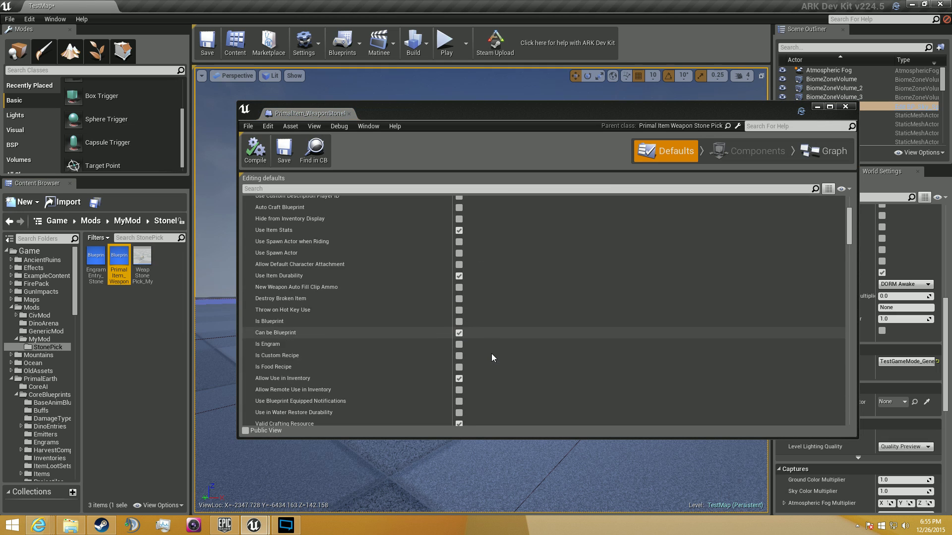
{"action": "scroll", "coordinate": [494, 352], "scroll_direction": "down", "scroll_amount": 10}
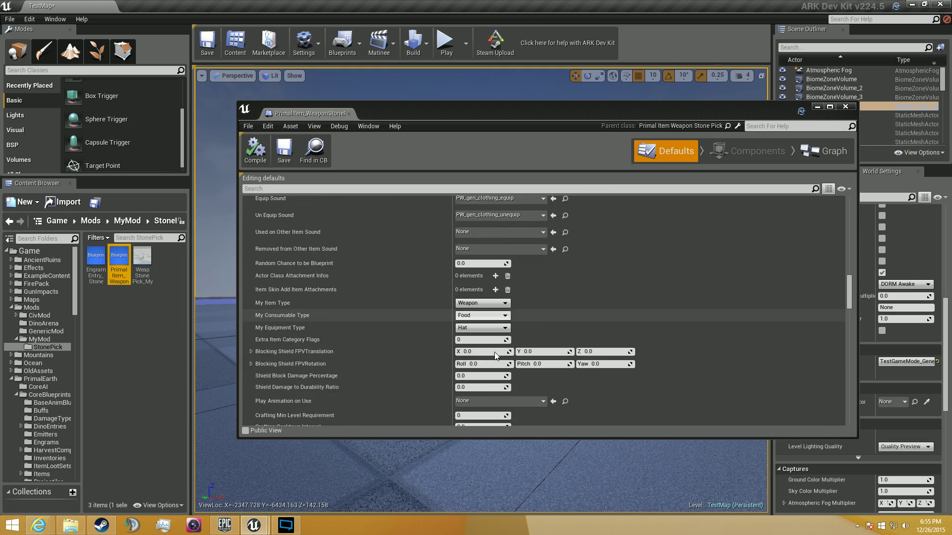
{"action": "scroll", "coordinate": [495, 351], "scroll_direction": "down", "scroll_amount": 3}
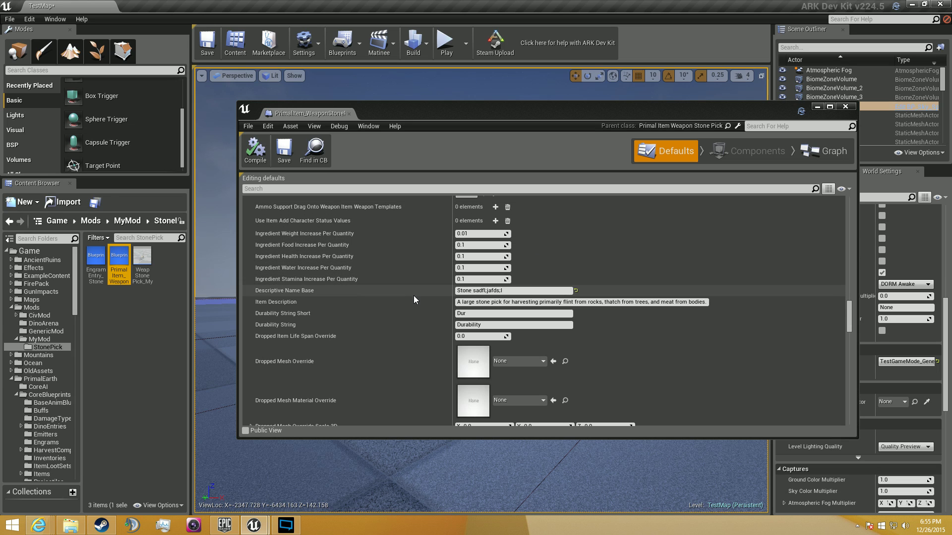
{"action": "scroll", "coordinate": [411, 326], "scroll_direction": "down", "scroll_amount": 12}
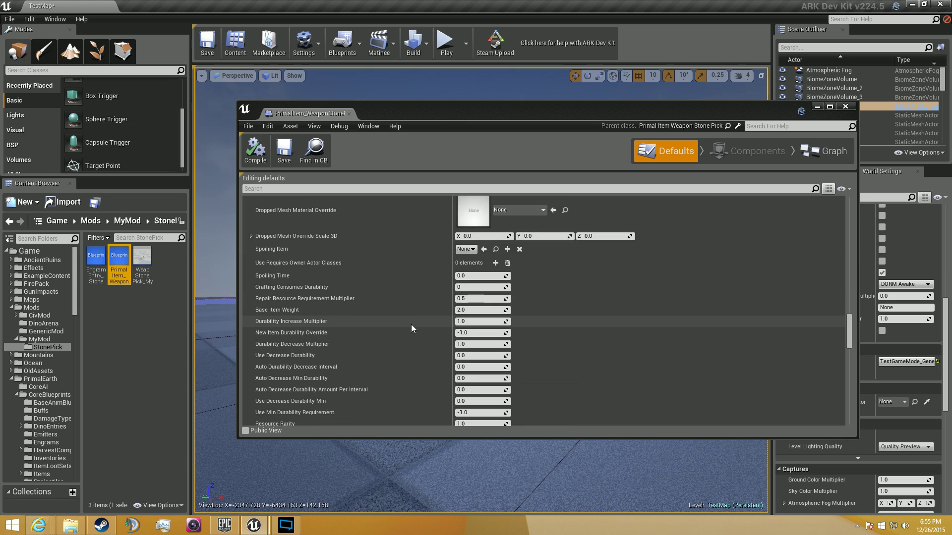
{"action": "scroll", "coordinate": [389, 318], "scroll_direction": "down", "scroll_amount": 7}
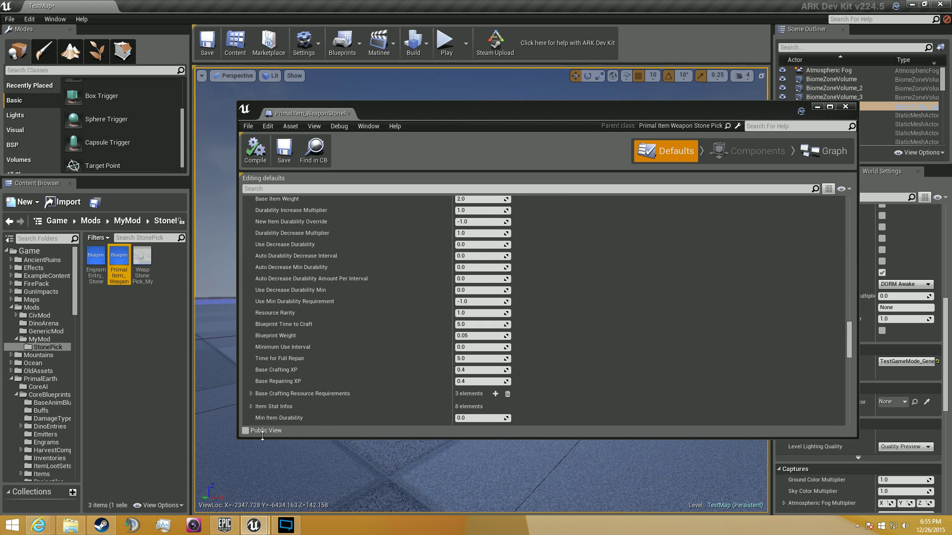
Expand Base Crafting Resource Requirements and all three of its entries to show their resource types and amounts
{"action": "left_click", "coordinate": [250, 394]}
{"action": "scroll", "coordinate": [257, 388], "scroll_direction": "down", "scroll_amount": 5}
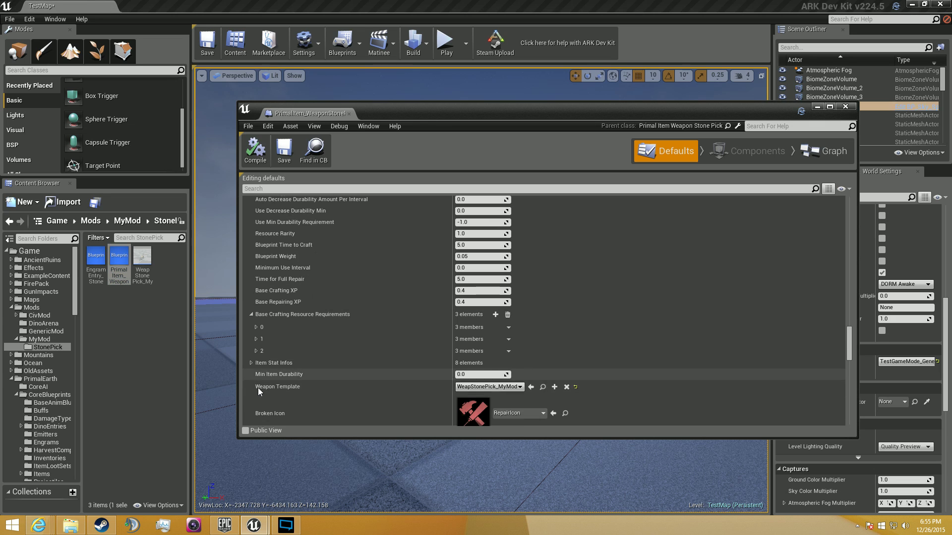
{"action": "left_click", "coordinate": [257, 328]}
{"action": "scroll", "coordinate": [257, 327], "scroll_direction": "down", "scroll_amount": 4}
{"action": "left_click", "coordinate": [257, 312]}
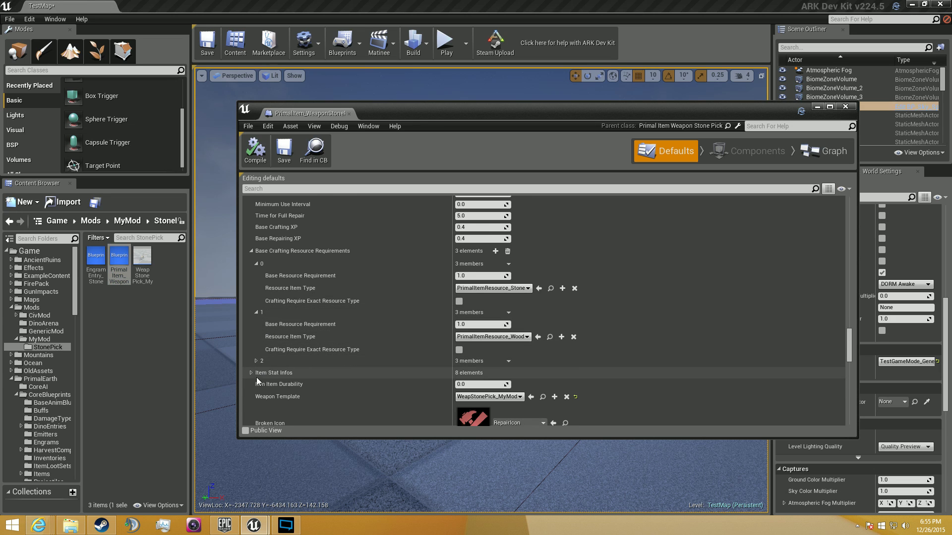
{"action": "left_click", "coordinate": [256, 361]}
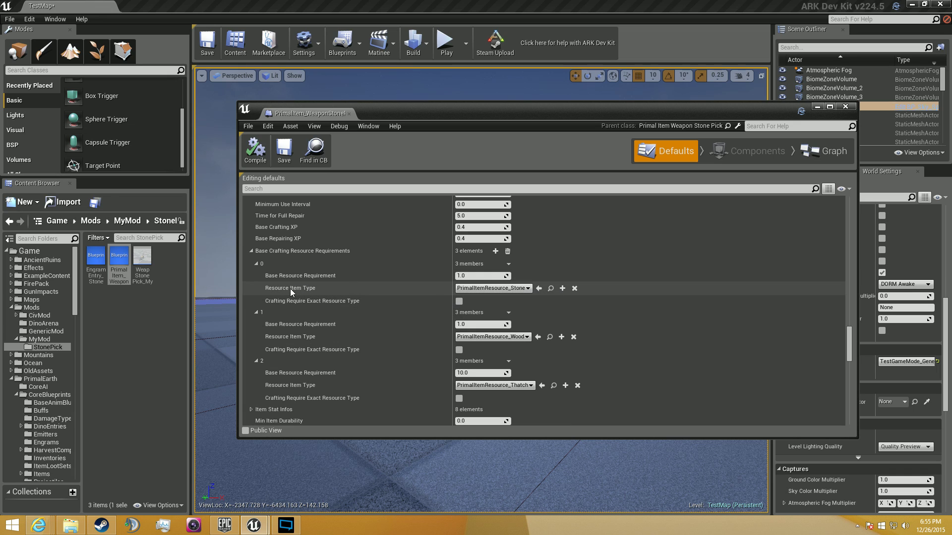
Browse the resource item types available for crafting requirement 0, search them for "wood", and leave the list without choosing one
{"action": "left_click", "coordinate": [512, 288]}
{"action": "scroll", "coordinate": [511, 224], "scroll_direction": "up", "scroll_amount": 5}
{"action": "scroll", "coordinate": [510, 224], "scroll_direction": "down", "scroll_amount": 8}
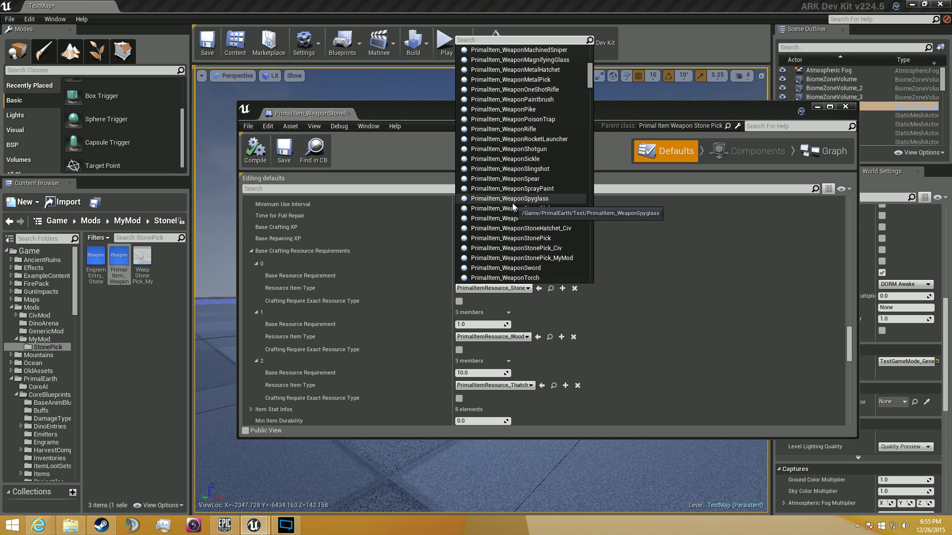
{"action": "type", "text": "wood"}
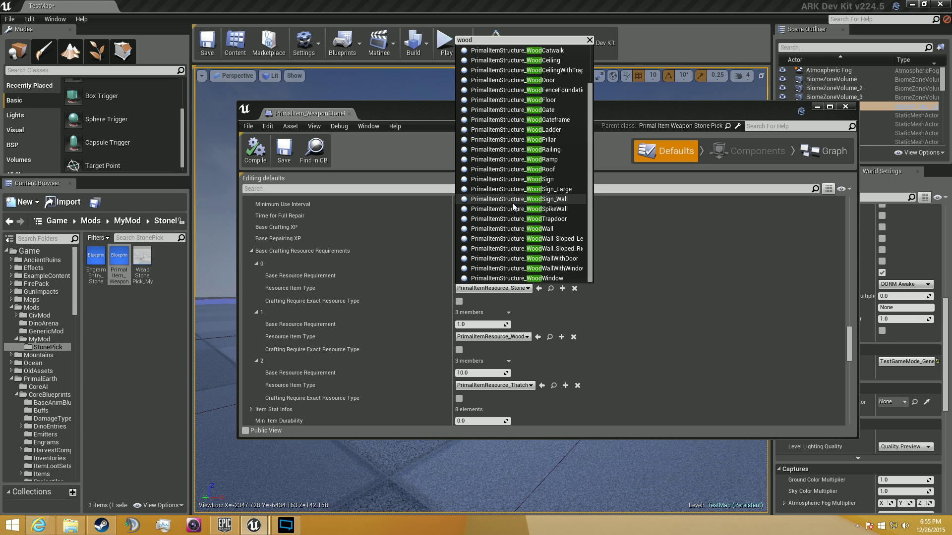
{"action": "scroll", "coordinate": [548, 115], "scroll_direction": "up", "scroll_amount": 1}
{"action": "scroll", "coordinate": [549, 115], "scroll_direction": "up", "scroll_amount": 1}
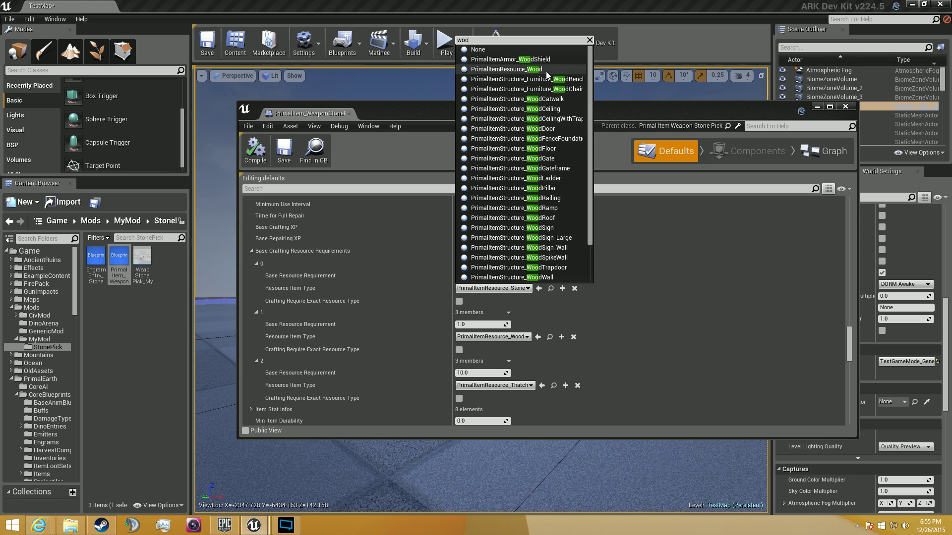
{"action": "key", "text": "BackSpace"}
{"action": "key", "text": "BackSpace"}
{"action": "key", "text": "BackSpace"}
{"action": "key", "text": "BackSpace"}
{"action": "left_click", "coordinate": [646, 270]}
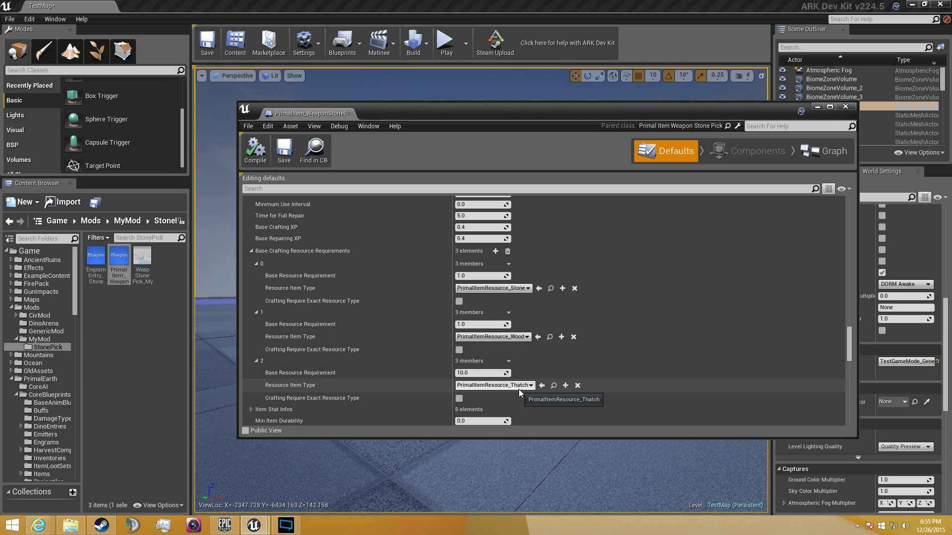
Collapse the three crafting requirement entries, and expand Item Stat Infos and its GenericQuality entry to review the settings
{"action": "left_click", "coordinate": [257, 361]}
{"action": "left_click", "coordinate": [256, 313]}
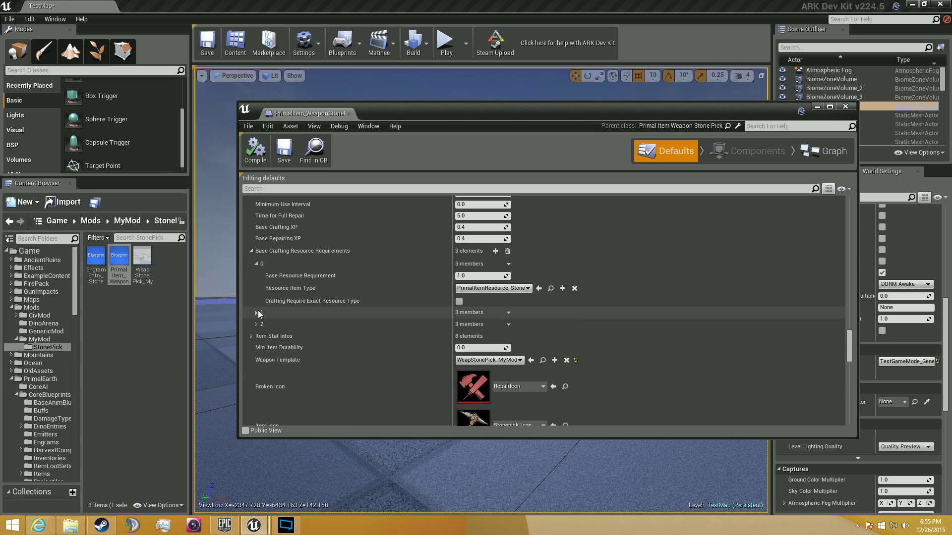
{"action": "left_click", "coordinate": [257, 265]}
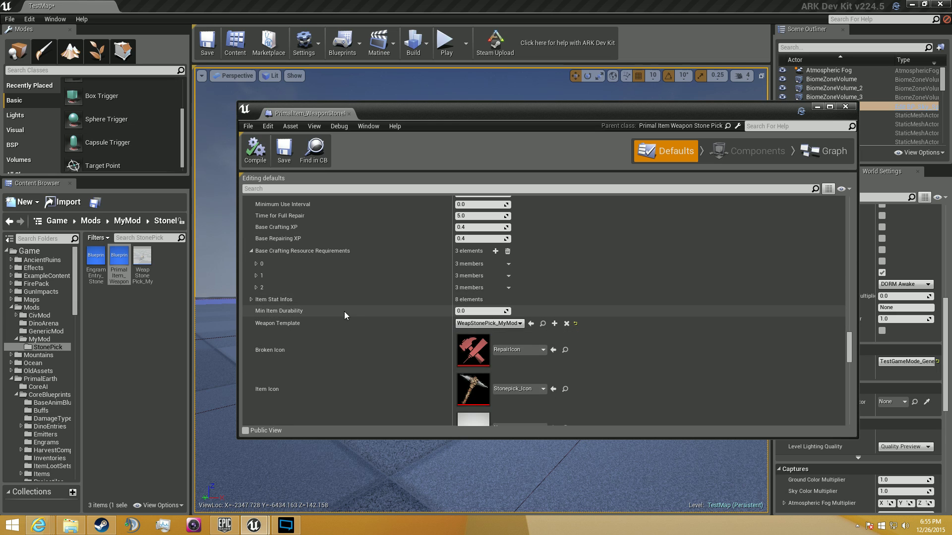
{"action": "left_click", "coordinate": [250, 299]}
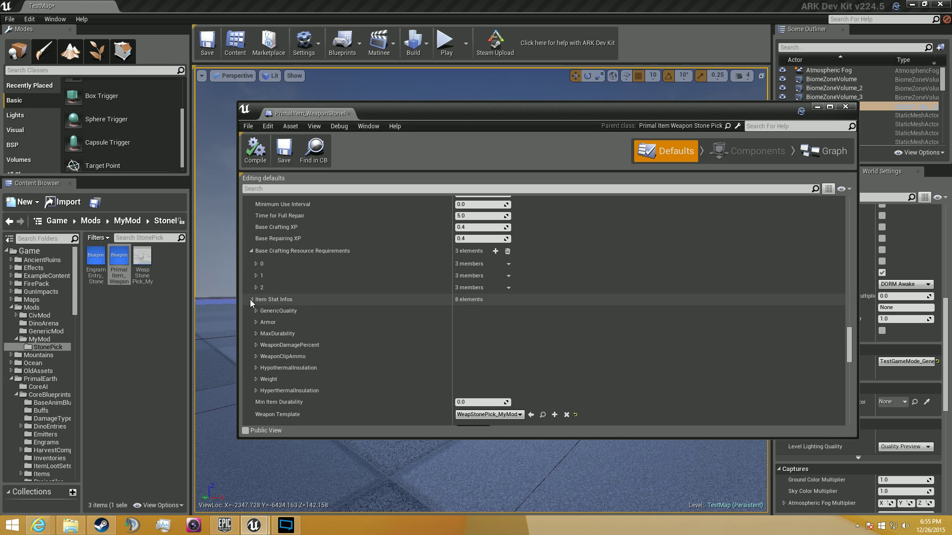
{"action": "left_click", "coordinate": [256, 310]}
{"action": "scroll", "coordinate": [256, 310], "scroll_direction": "down", "scroll_amount": 3}
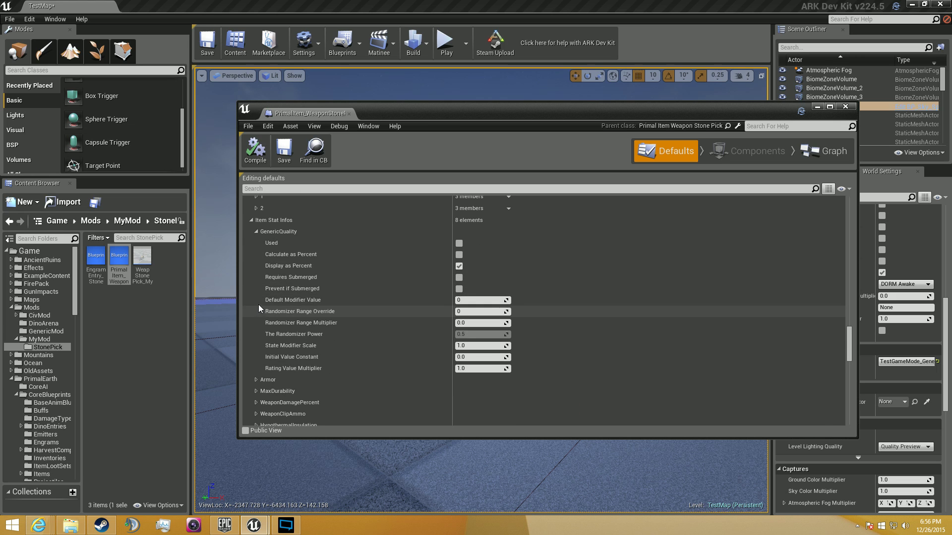
Collapse GenericQuality, and expand and collapse the Armor, MaxDurability and WeaponDamagePercent entries one after another to review their settings
{"action": "scroll", "coordinate": [258, 304], "scroll_direction": "up", "scroll_amount": 1}
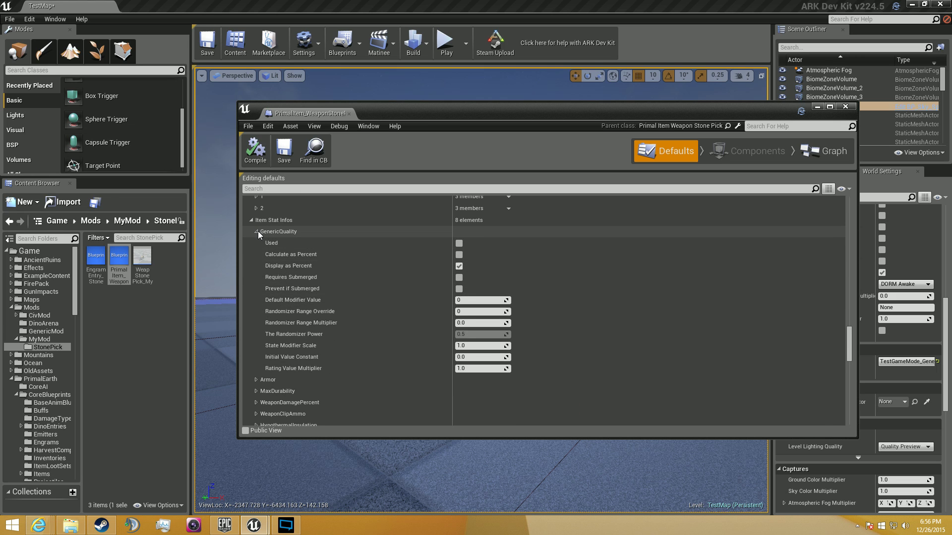
{"action": "left_click", "coordinate": [257, 231]}
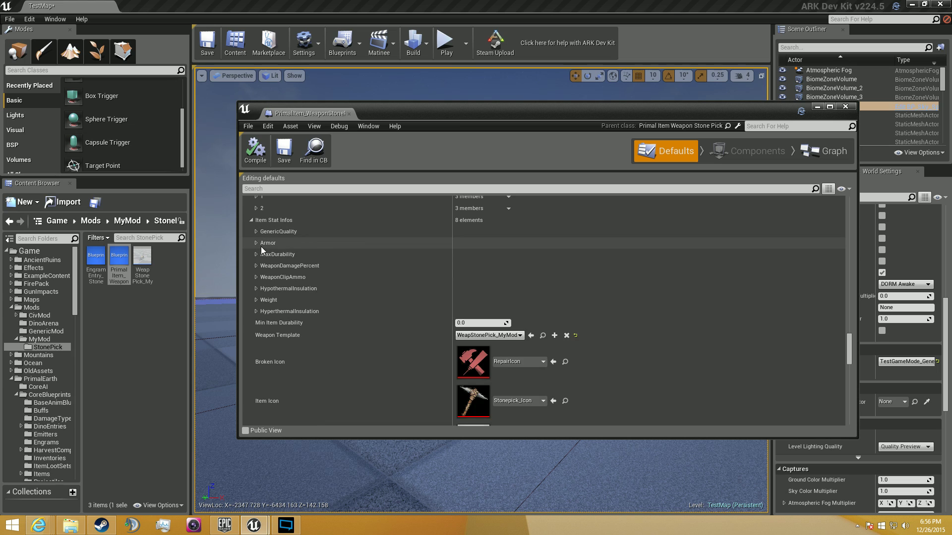
{"action": "left_click", "coordinate": [257, 244]}
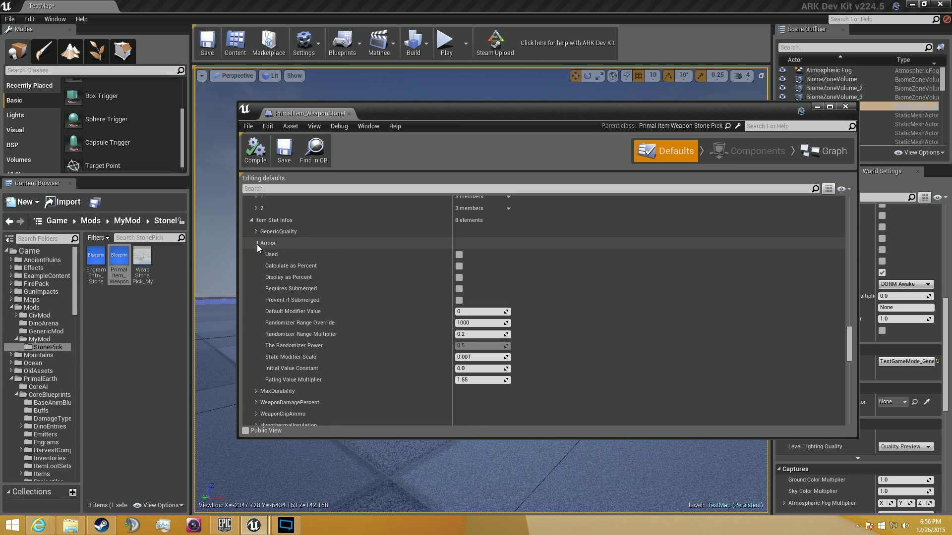
{"action": "left_click", "coordinate": [257, 243]}
{"action": "left_click", "coordinate": [257, 254]}
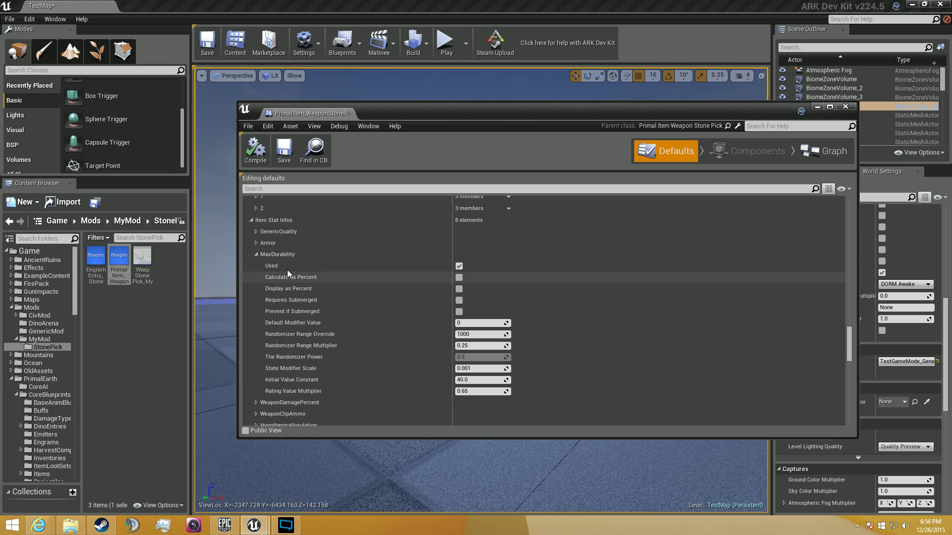
{"action": "left_click", "coordinate": [257, 254]}
{"action": "left_click", "coordinate": [256, 265]}
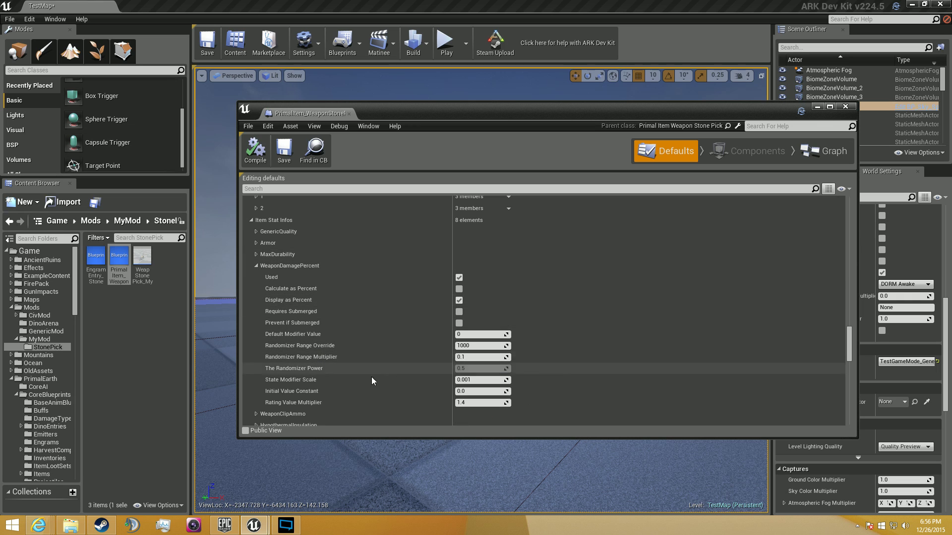
{"action": "left_click", "coordinate": [257, 265]}
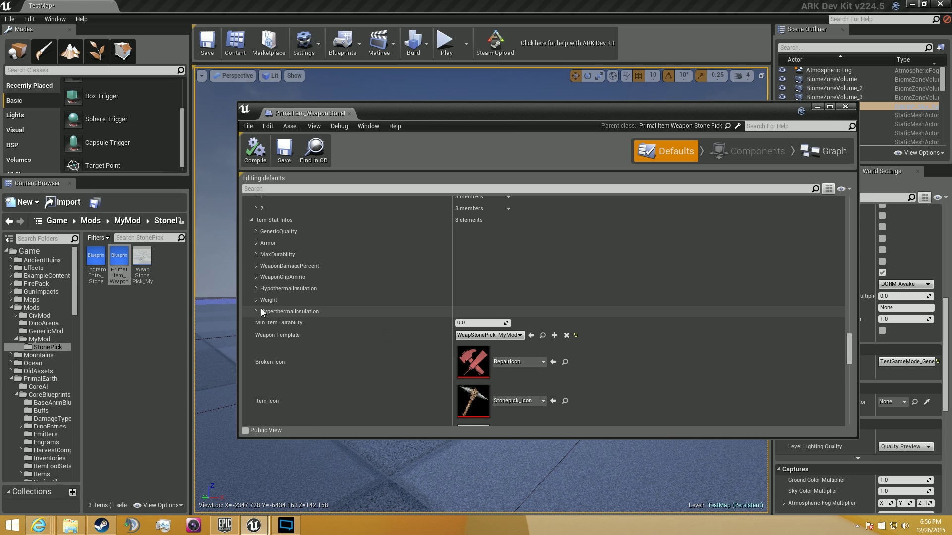
Review the Weight stat entry's settings, and collapse both it and the whole Item Stat Infos list
{"action": "left_click", "coordinate": [256, 300]}
{"action": "scroll", "coordinate": [438, 371], "scroll_direction": "down", "scroll_amount": 2}
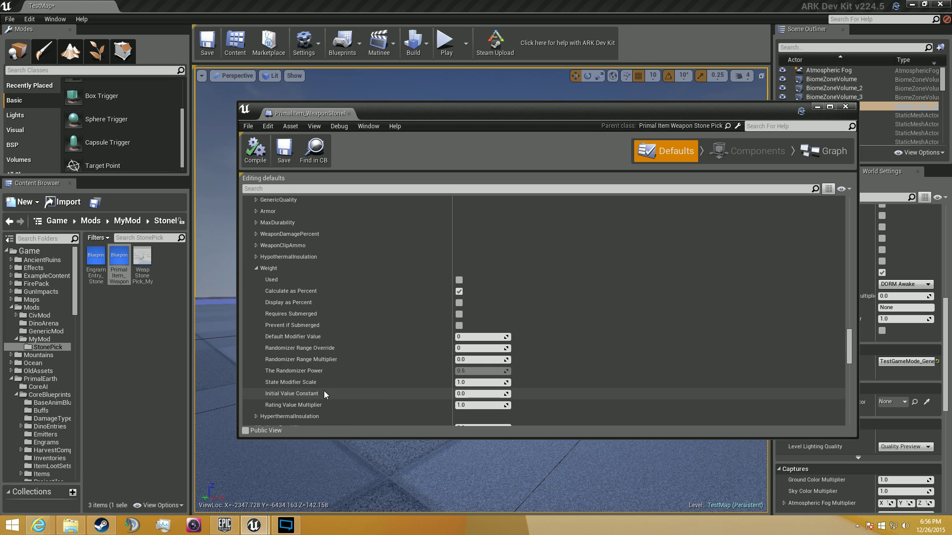
{"action": "left_click", "coordinate": [257, 268]}
{"action": "scroll", "coordinate": [255, 281], "scroll_direction": "up", "scroll_amount": 2}
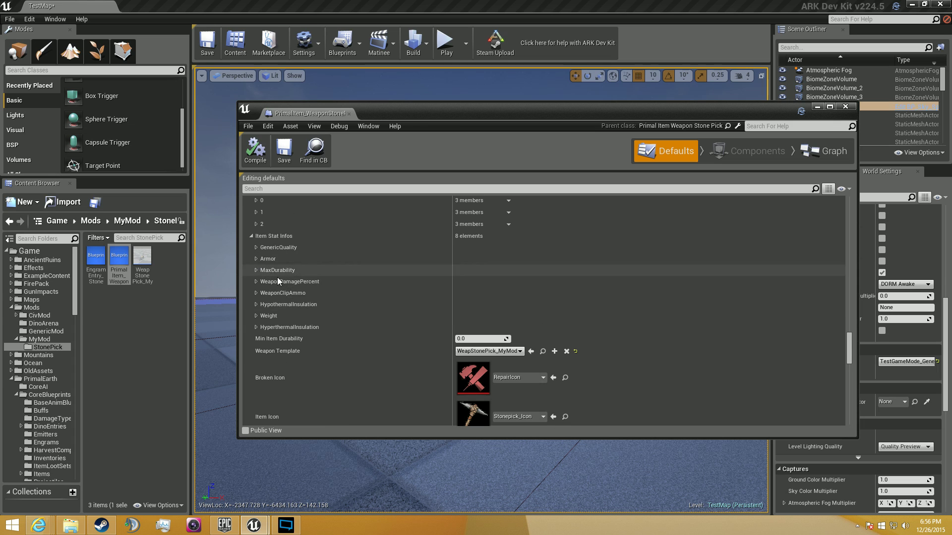
{"action": "left_click", "coordinate": [252, 237]}
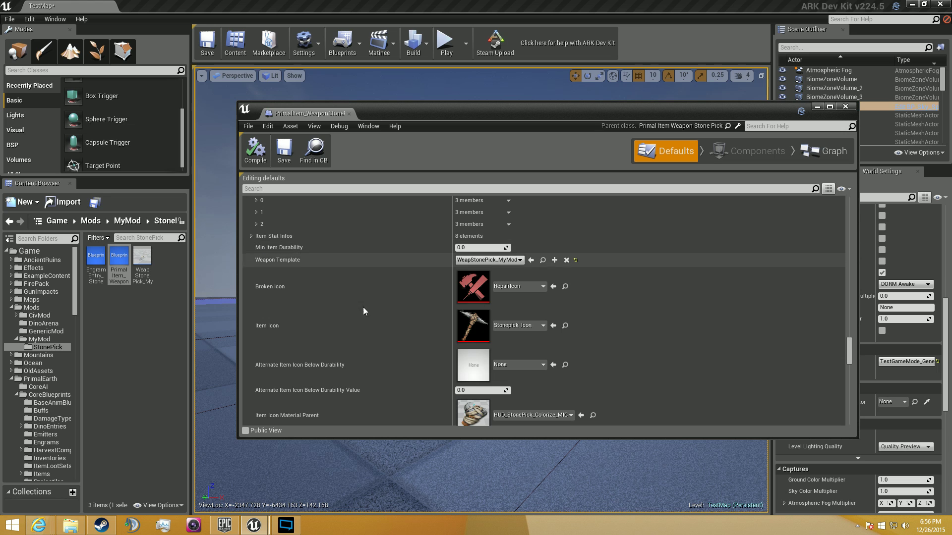
Look through the remaining item defaults from the icon settings down to the Egg section
{"action": "scroll", "coordinate": [379, 326], "scroll_direction": "down", "scroll_amount": 3}
{"action": "scroll", "coordinate": [379, 326], "scroll_direction": "down", "scroll_amount": 2}
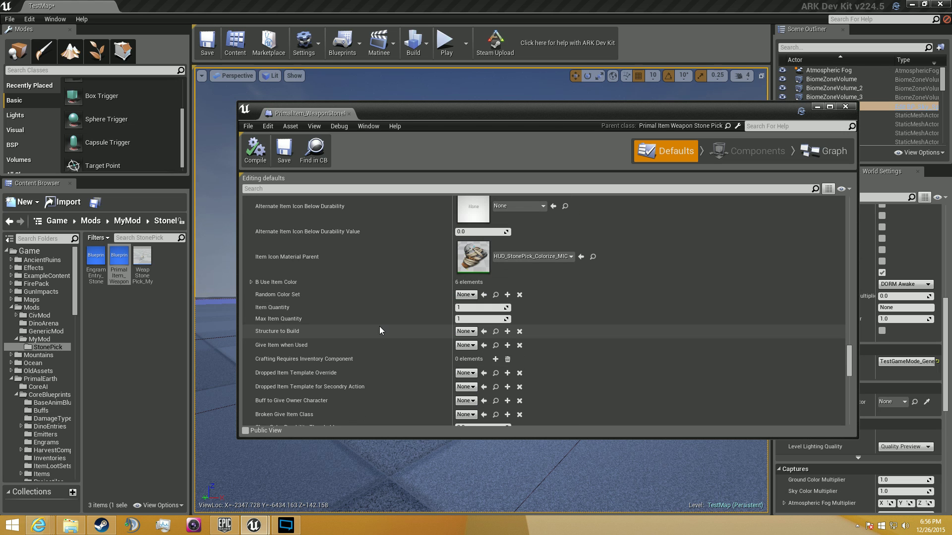
{"action": "scroll", "coordinate": [314, 317], "scroll_direction": "down", "scroll_amount": 6}
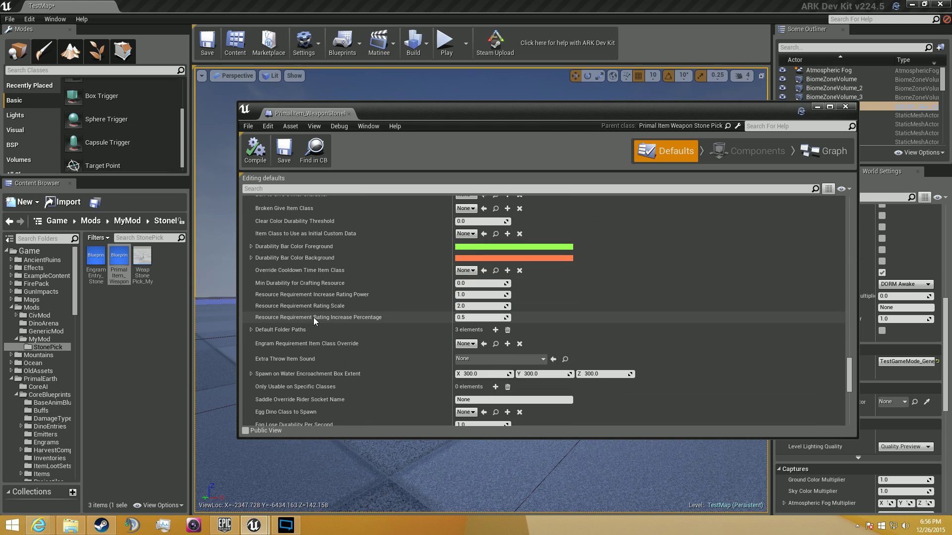
{"action": "scroll", "coordinate": [305, 308], "scroll_direction": "down", "scroll_amount": 3}
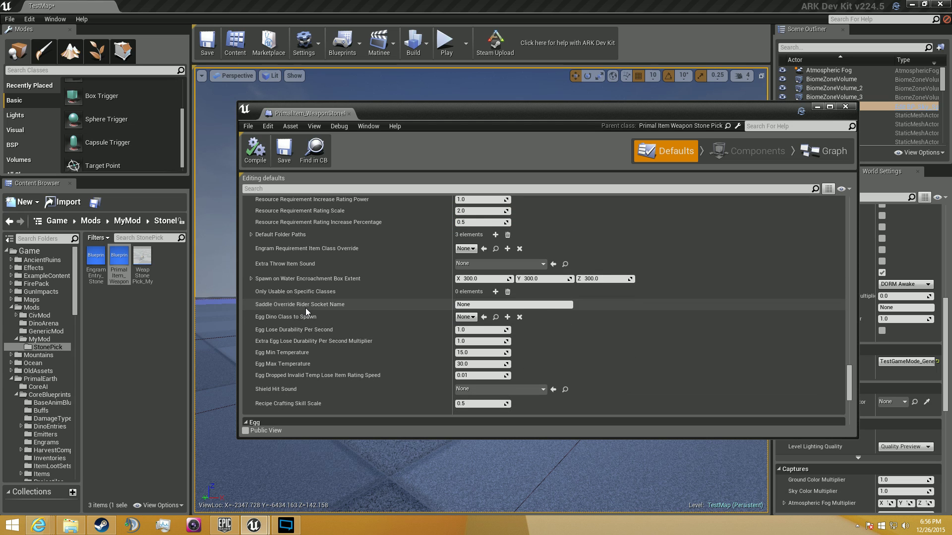
{"action": "scroll", "coordinate": [306, 310], "scroll_direction": "down", "scroll_amount": 3}
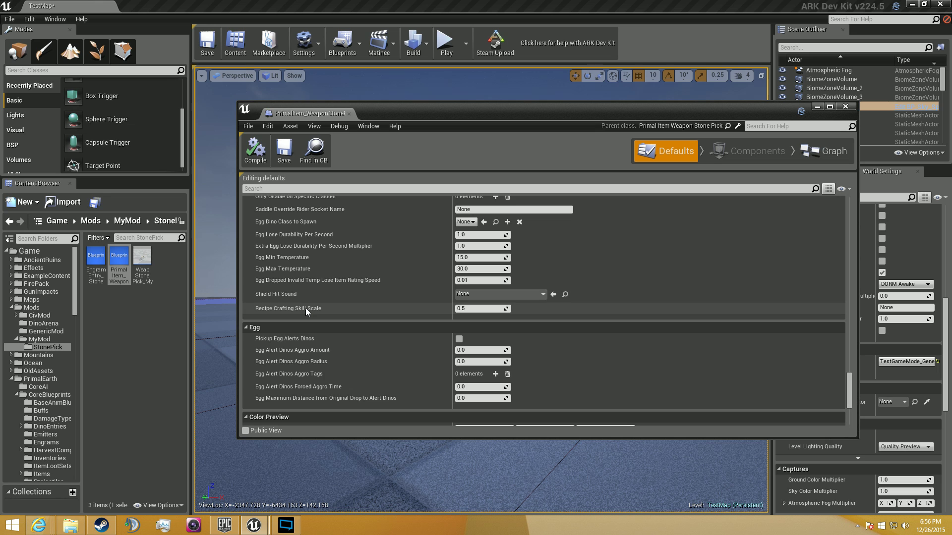
Return to Base Crafting Resource Requirements, collapse it, and look over the weapon template, icon and item quantity properties below
{"action": "scroll", "coordinate": [305, 310], "scroll_direction": "up", "scroll_amount": 7}
{"action": "scroll", "coordinate": [305, 308], "scroll_direction": "up", "scroll_amount": 5}
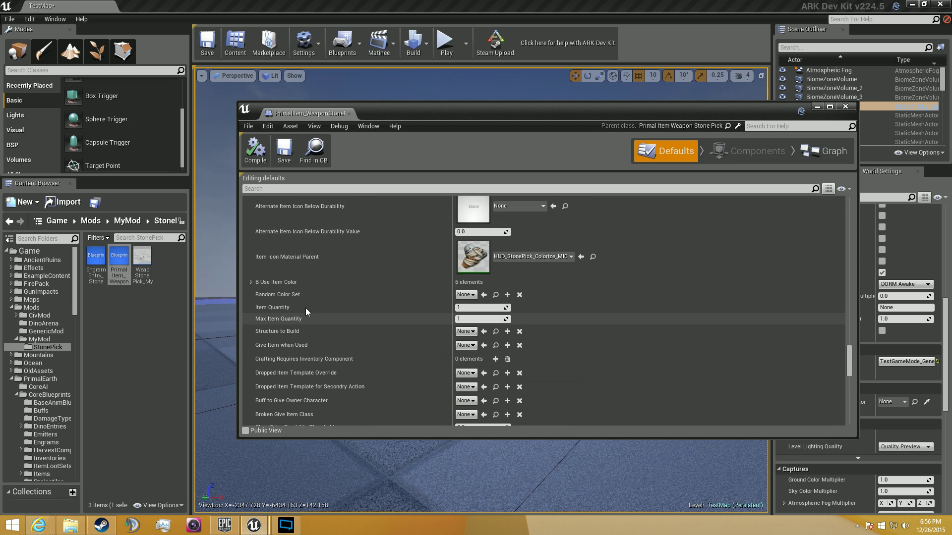
{"action": "scroll", "coordinate": [442, 287], "scroll_direction": "up", "scroll_amount": 4}
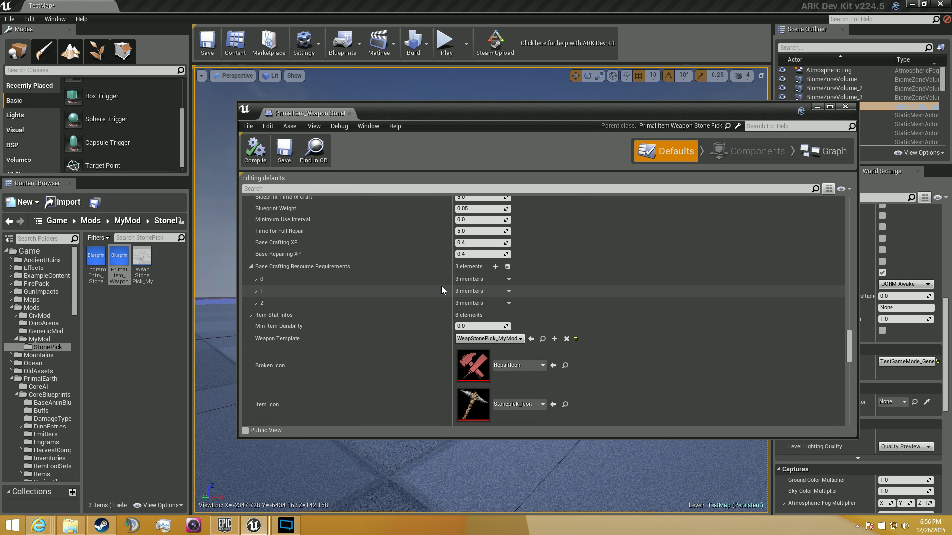
{"action": "left_click", "coordinate": [254, 267]}
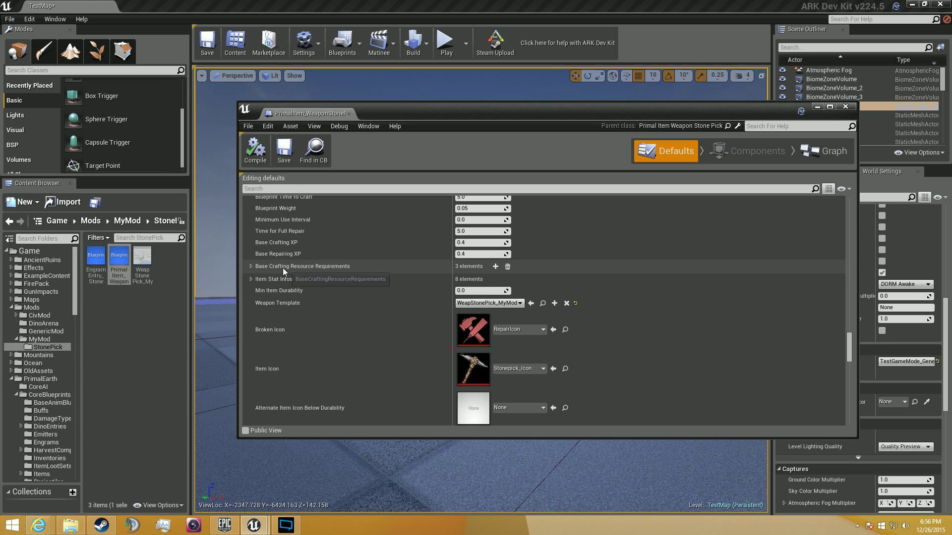
{"action": "scroll", "coordinate": [355, 291], "scroll_direction": "down", "scroll_amount": 3}
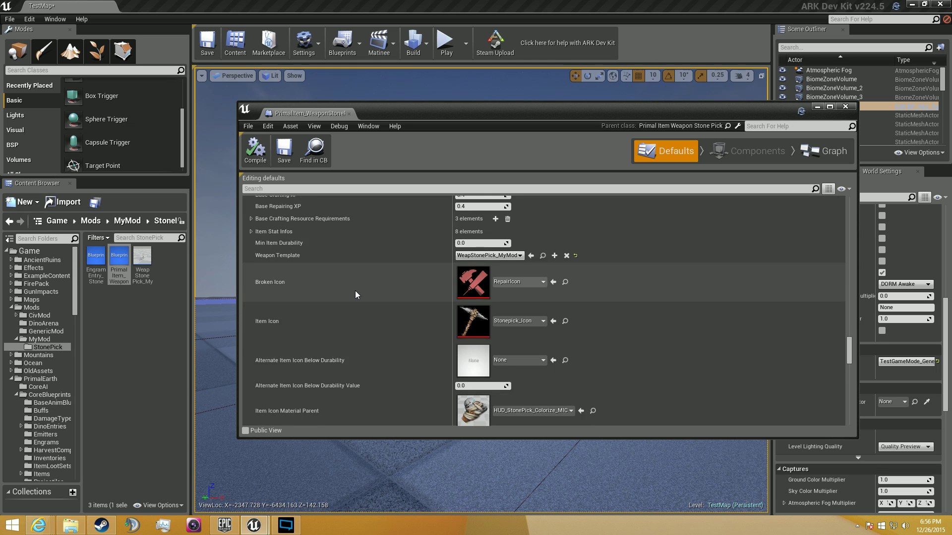
{"action": "scroll", "coordinate": [367, 293], "scroll_direction": "up", "scroll_amount": 3}
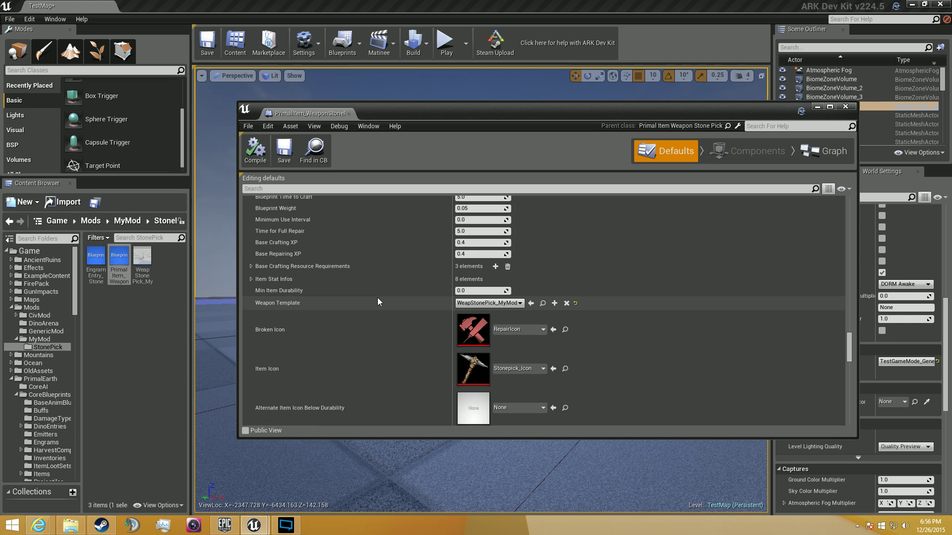
{"action": "scroll", "coordinate": [377, 297], "scroll_direction": "down", "scroll_amount": 5}
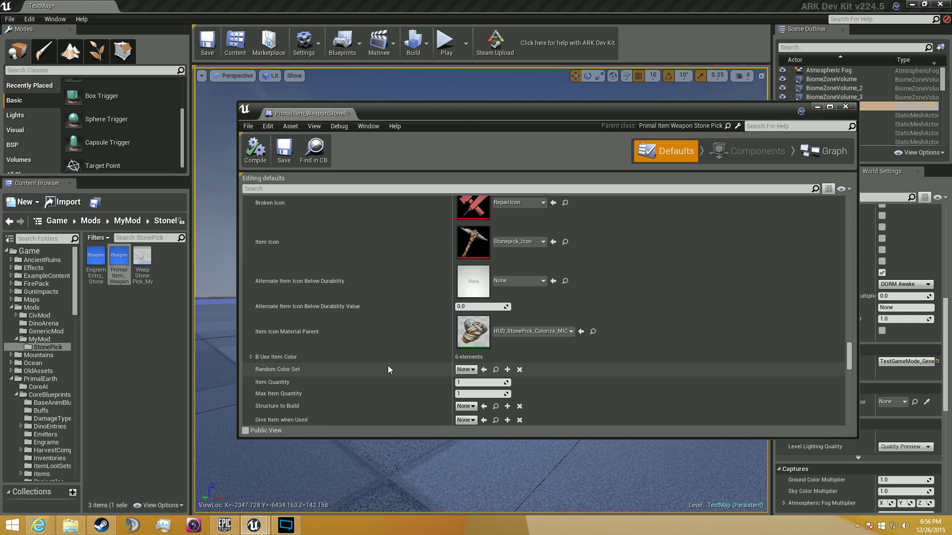
Add an element to Crafting Requires Inventory Component and set it to PrimalInventoryBP_Campfire
{"action": "scroll", "coordinate": [342, 411], "scroll_direction": "down", "scroll_amount": 2}
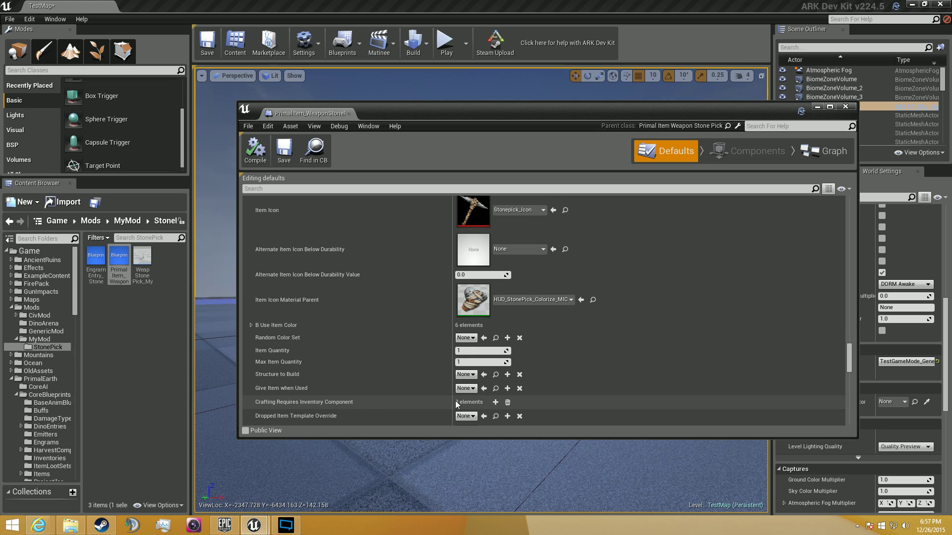
{"action": "left_click", "coordinate": [496, 401]}
{"action": "scroll", "coordinate": [382, 349], "scroll_direction": "down", "scroll_amount": 4}
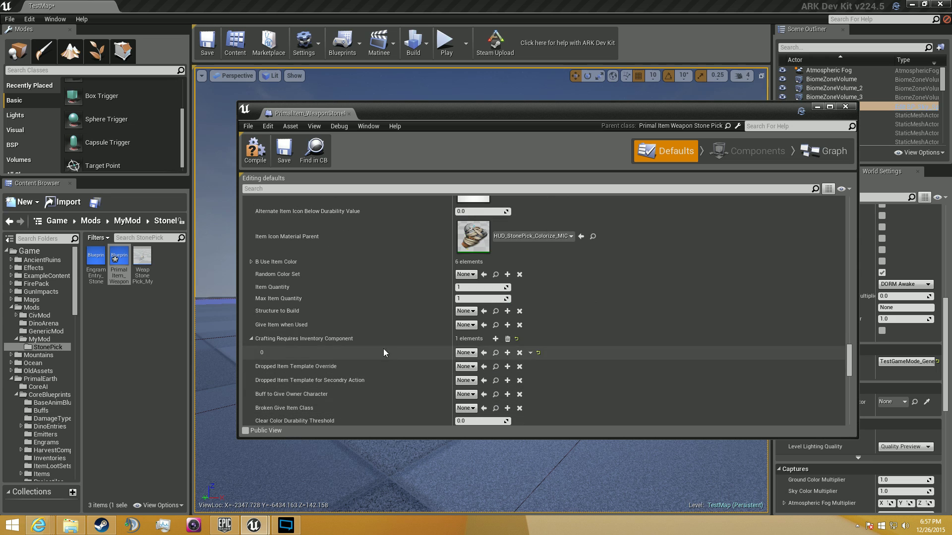
{"action": "left_click", "coordinate": [471, 353]}
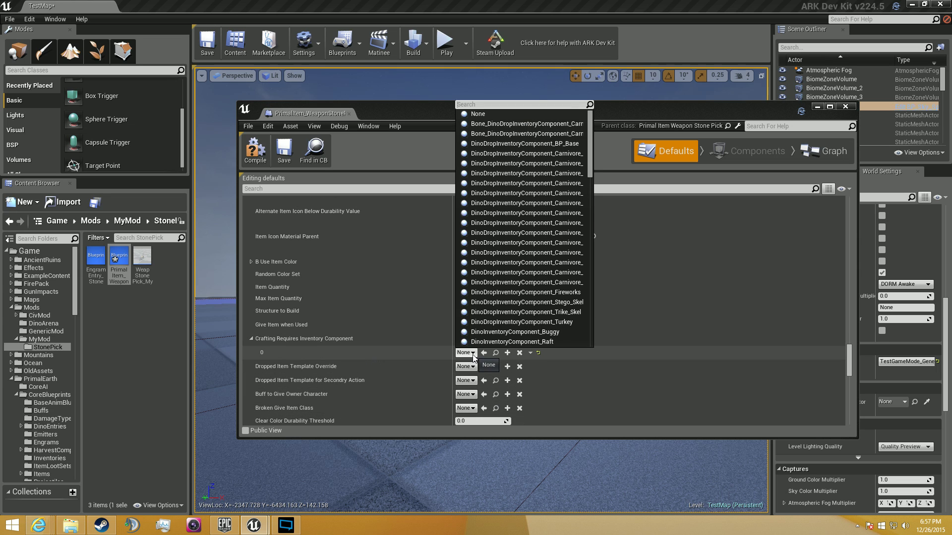
{"action": "scroll", "coordinate": [546, 270], "scroll_direction": "down", "scroll_amount": 10}
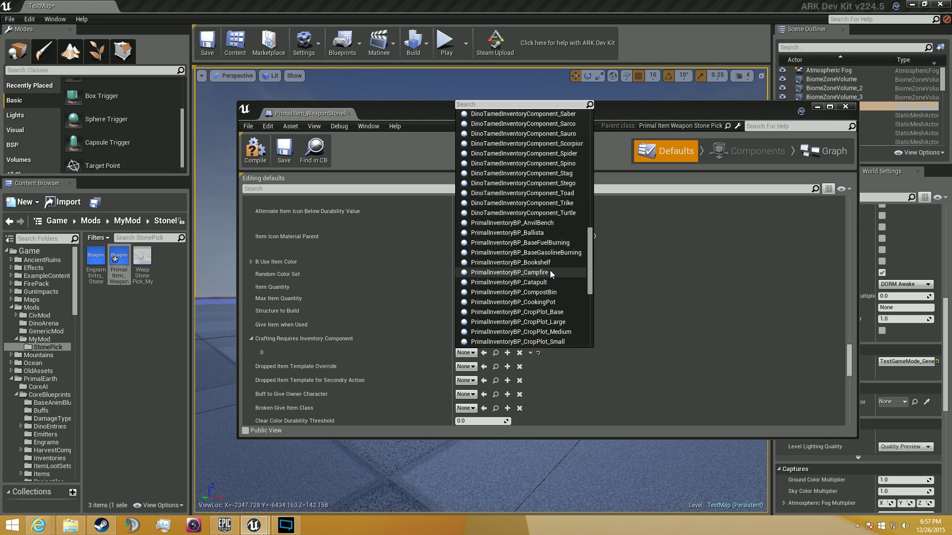
{"action": "scroll", "coordinate": [549, 270], "scroll_direction": "down", "scroll_amount": 5}
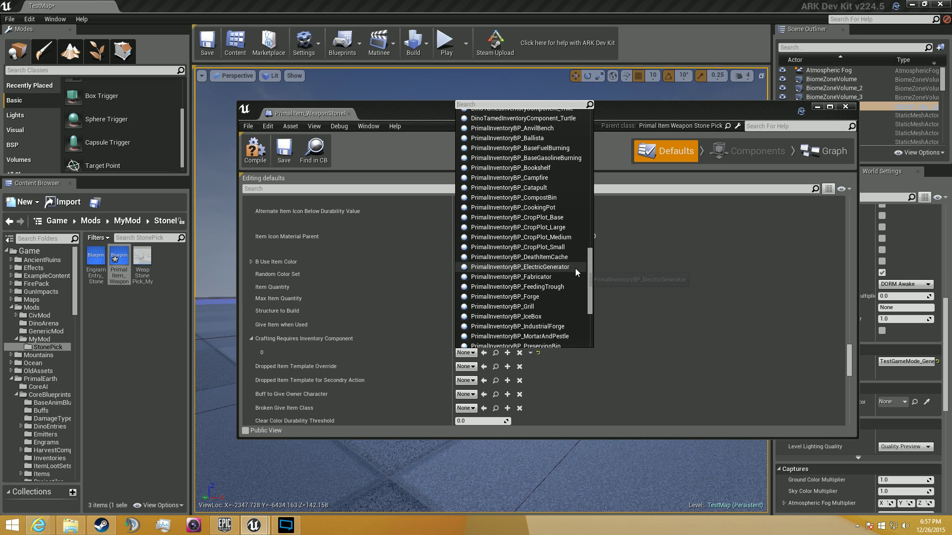
{"action": "left_click", "coordinate": [554, 177]}
Change the required inventory component to DinoTamedInventoryComponent_Raptor, and reset the entry to None
{"action": "left_click", "coordinate": [497, 353]}
{"action": "scroll", "coordinate": [522, 326], "scroll_direction": "down", "scroll_amount": 3}
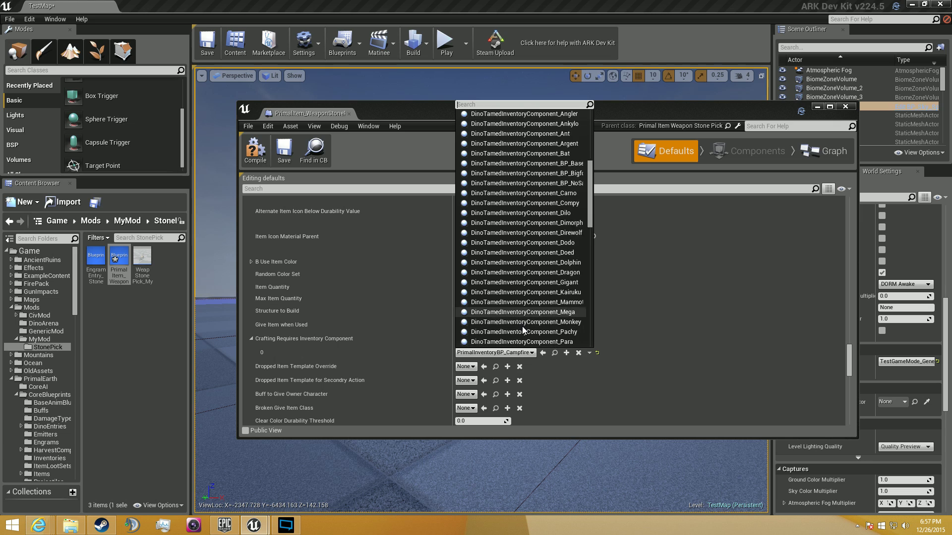
{"action": "scroll", "coordinate": [522, 326], "scroll_direction": "down", "scroll_amount": 3}
{"action": "left_click", "coordinate": [533, 336]}
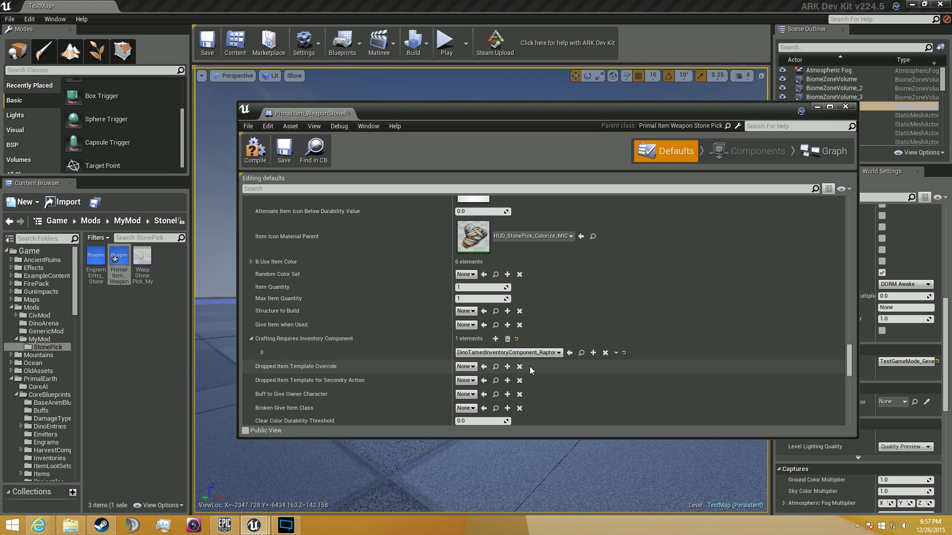
{"action": "left_click", "coordinate": [623, 353]}
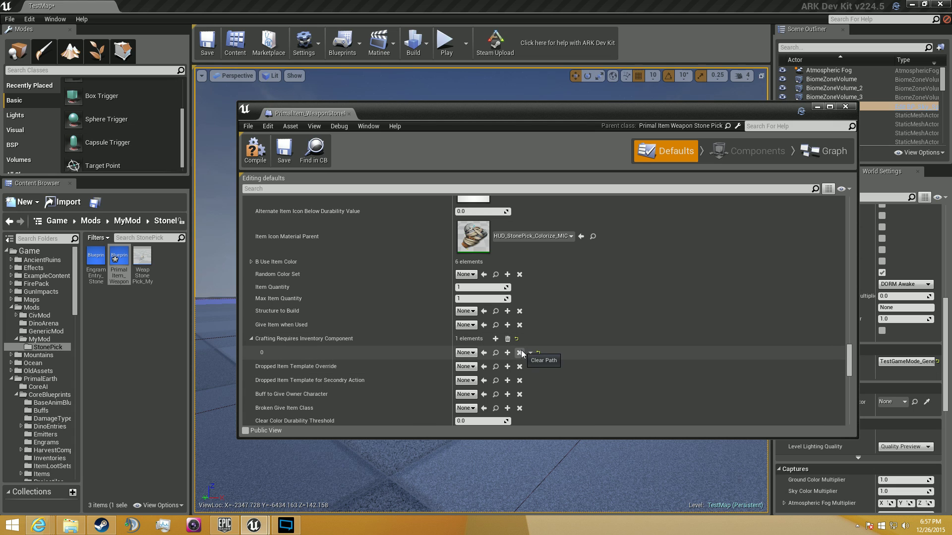
Search the inventory components for "smithy" and "anvil", and try to assign PrimalInventoryBP_AnvilBench to entry 0
{"action": "left_click", "coordinate": [475, 353]}
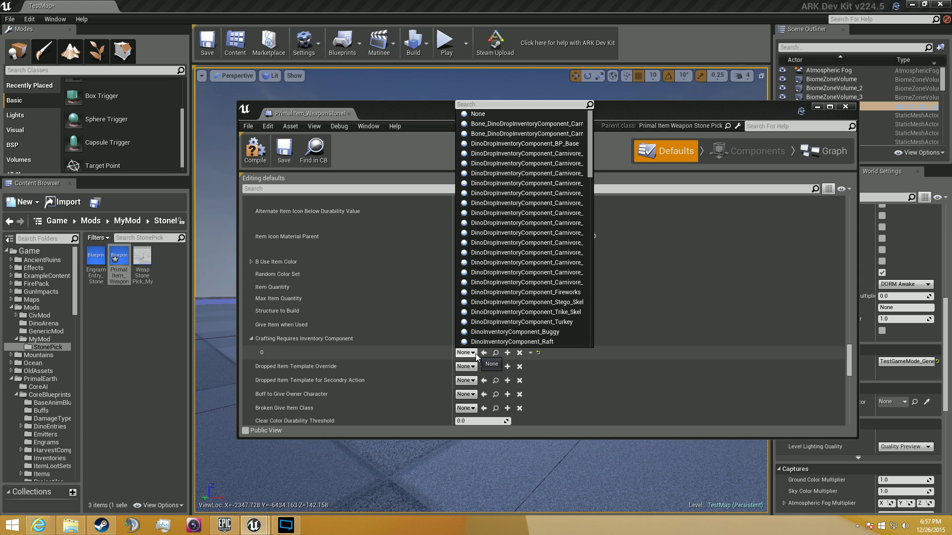
{"action": "type", "text": "smithy"}
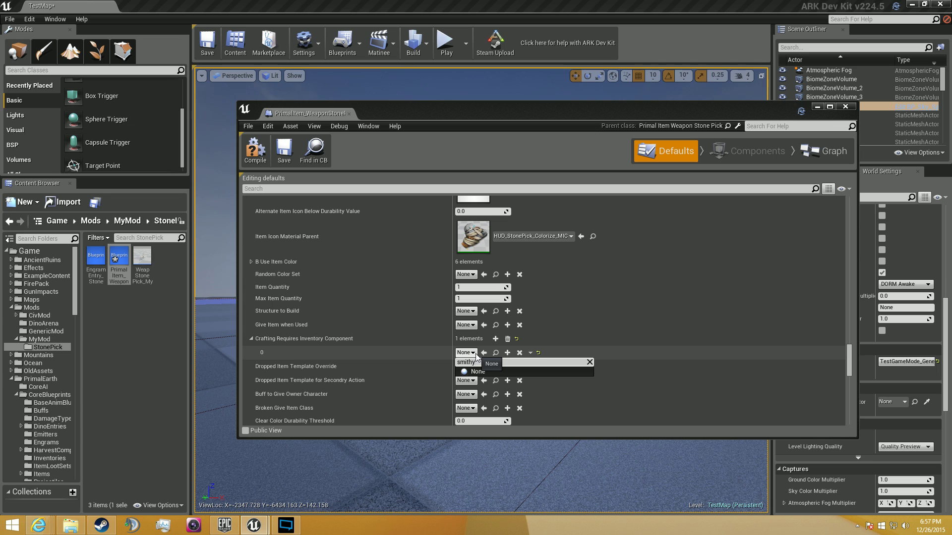
{"action": "key", "text": "BackSpace"}
{"action": "key", "text": "BackSpace"}
{"action": "key", "text": "BackSpace"}
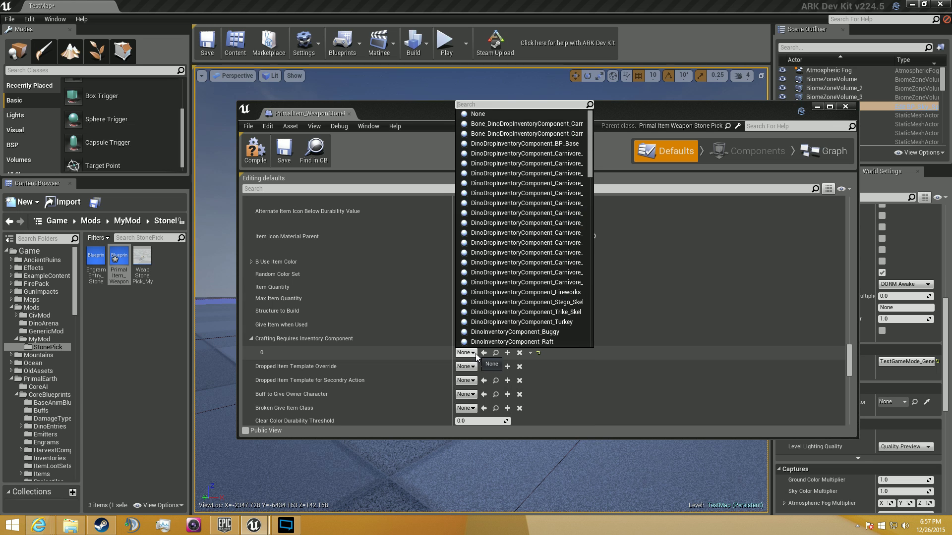
{"action": "type", "text": "anvil"}
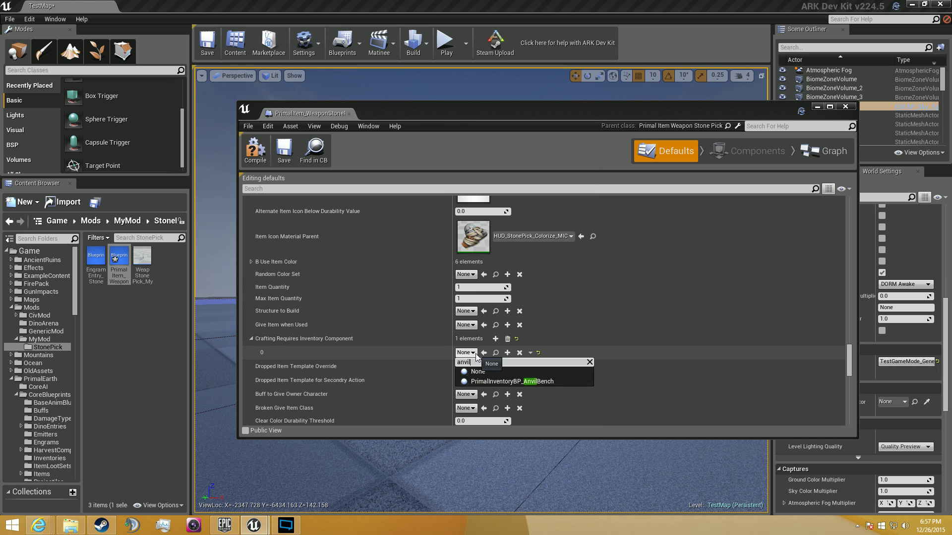
{"action": "left_click", "coordinate": [487, 381]}
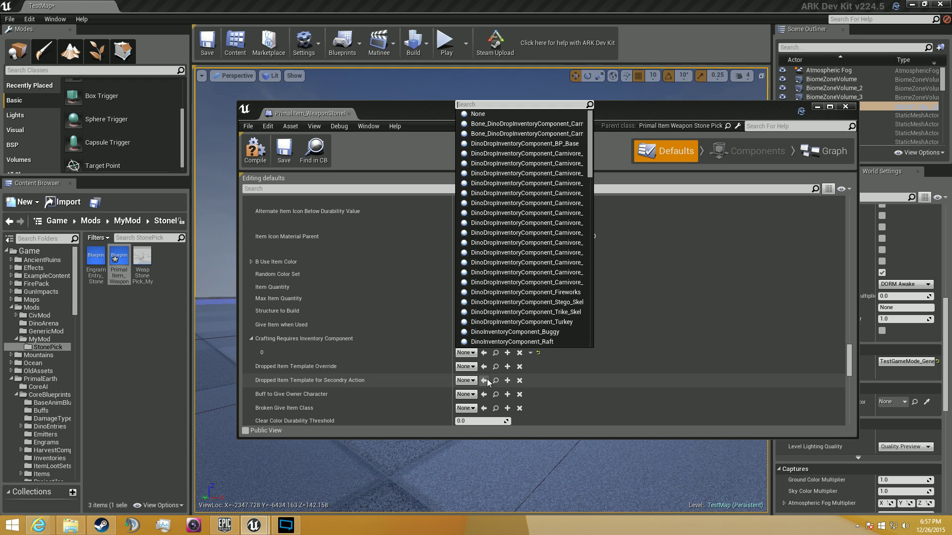
{"action": "left_click", "coordinate": [487, 379]}
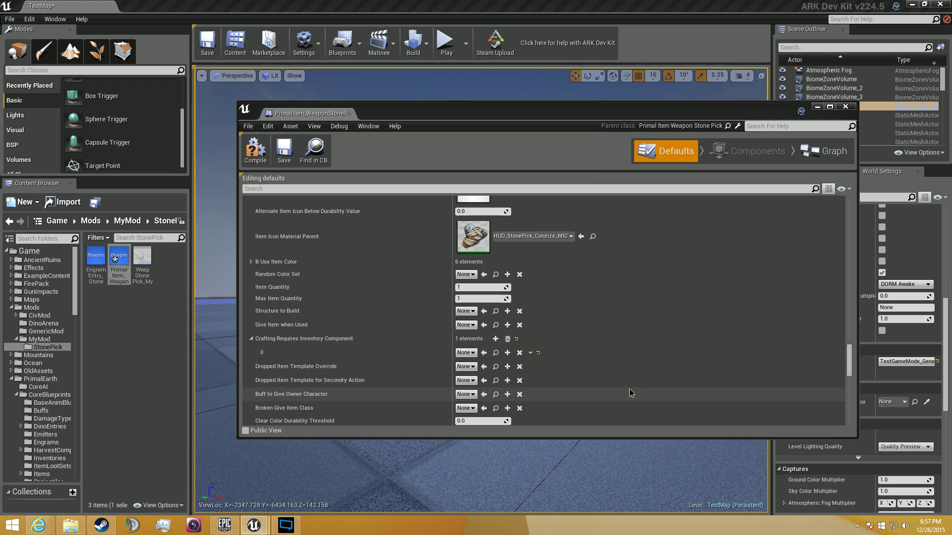
Delete element 0 from Crafting Requires Inventory Component and look at the properties further down
{"action": "left_click", "coordinate": [529, 353]}
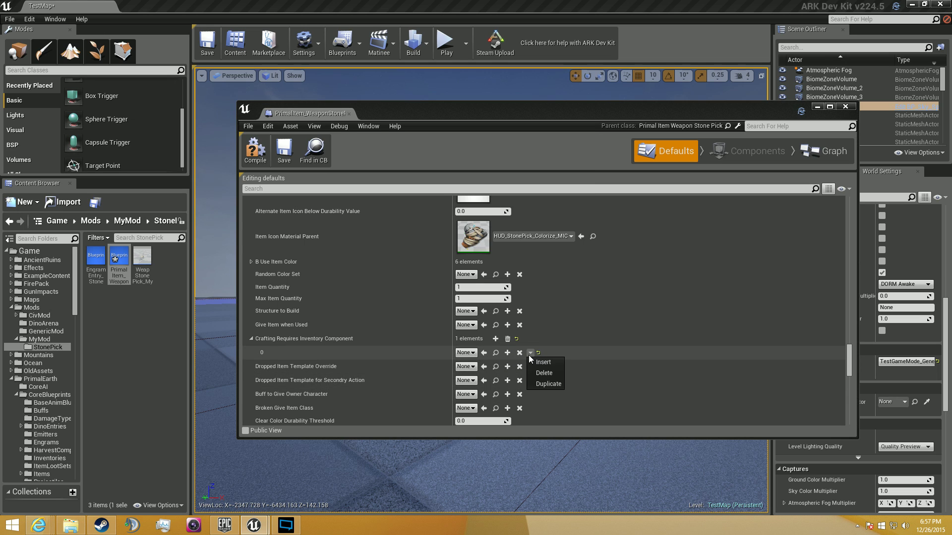
{"action": "left_click", "coordinate": [532, 372]}
{"action": "scroll", "coordinate": [308, 351], "scroll_direction": "down", "scroll_amount": 7}
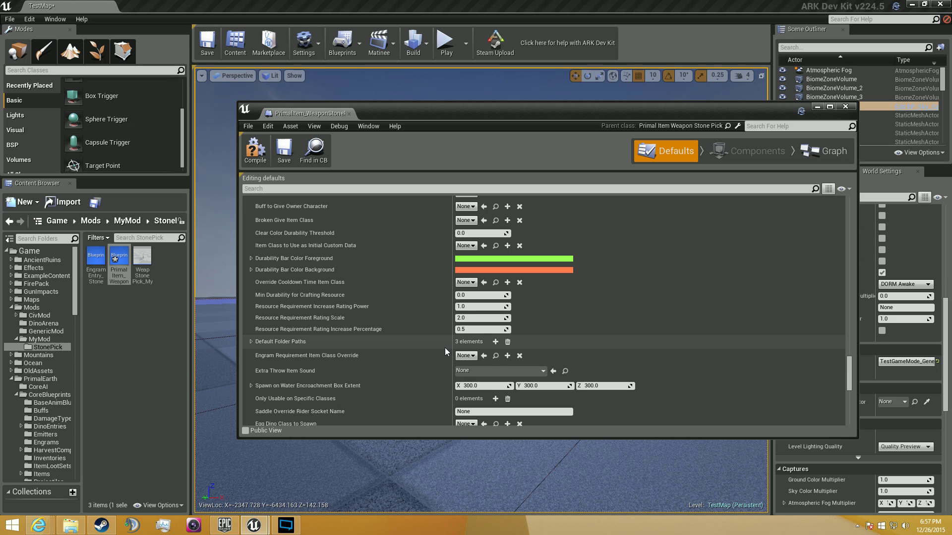
Examine the Default Folder Paths entries and the egg and recipe properties further down in the stone pick item's defaults
{"action": "left_click", "coordinate": [251, 341]}
{"action": "left_click", "coordinate": [251, 341]}
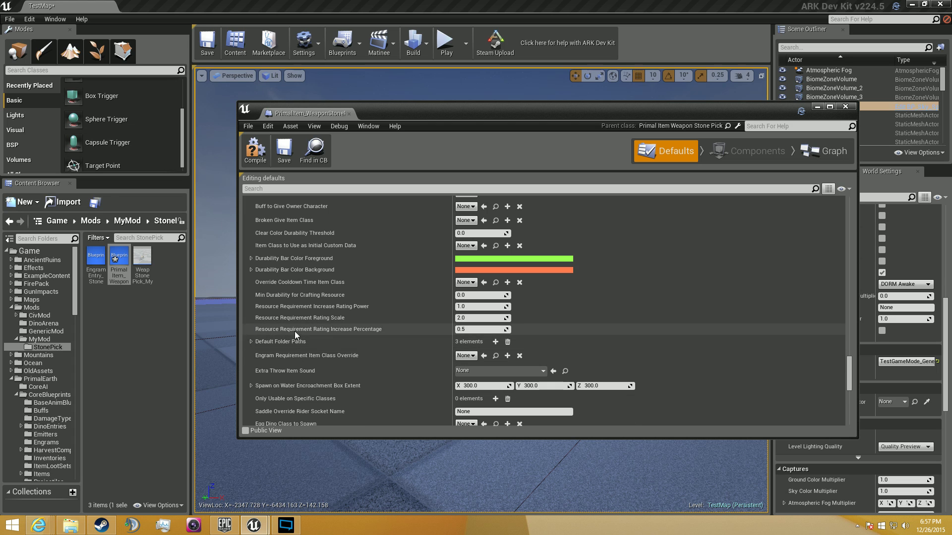
{"action": "scroll", "coordinate": [352, 341], "scroll_direction": "down", "scroll_amount": 1}
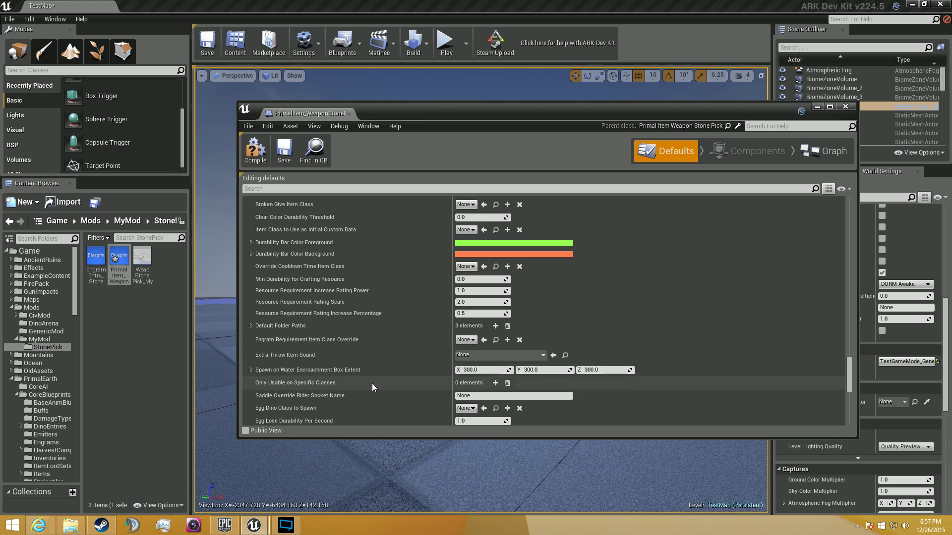
{"action": "left_click", "coordinate": [251, 326]}
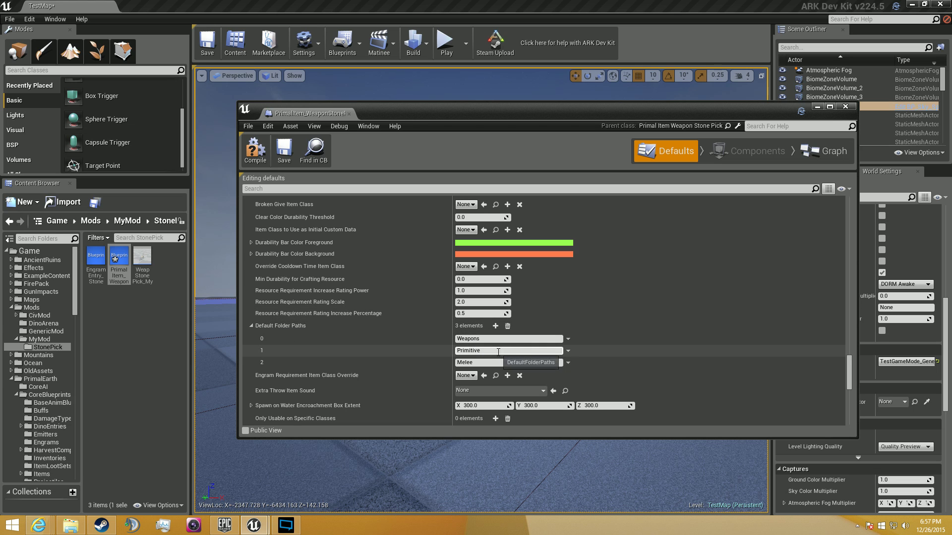
{"action": "left_click", "coordinate": [252, 326]}
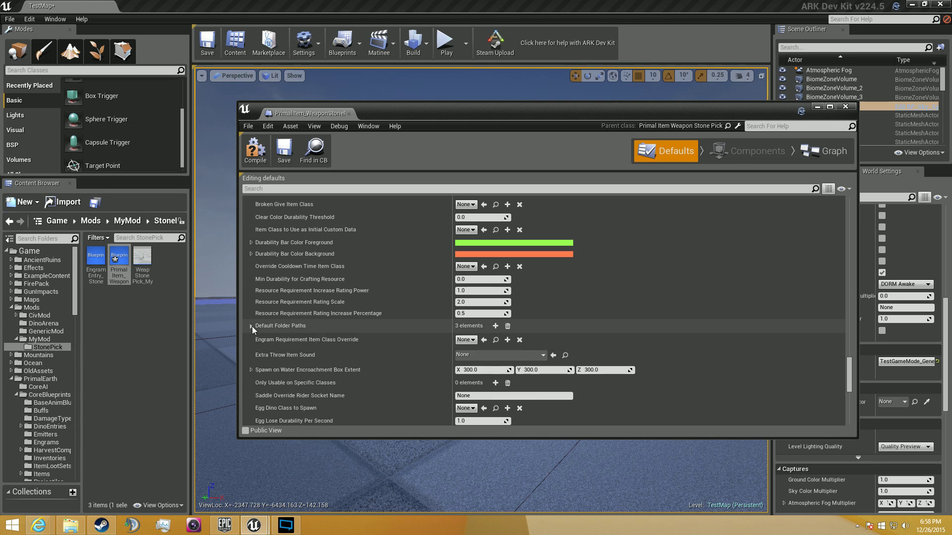
{"action": "scroll", "coordinate": [435, 352], "scroll_direction": "down", "scroll_amount": 3}
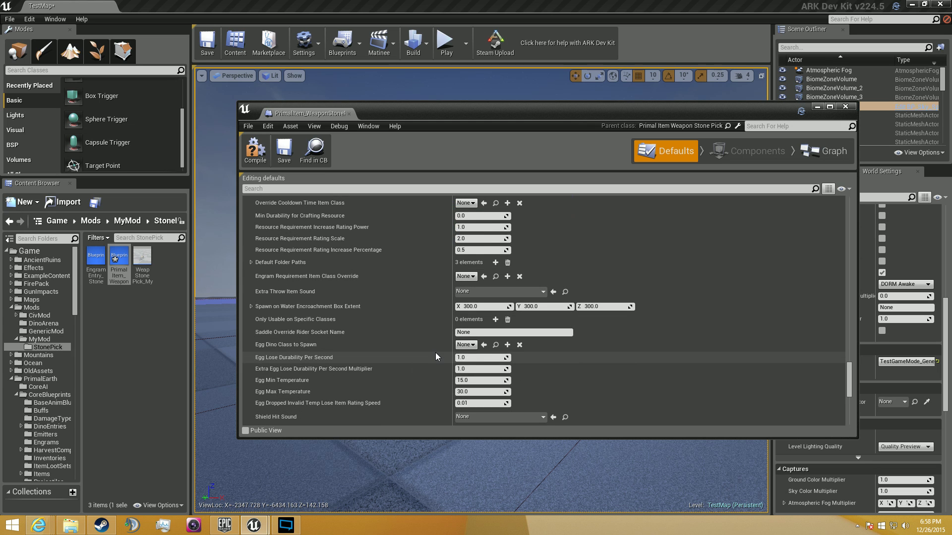
{"action": "scroll", "coordinate": [435, 353], "scroll_direction": "down", "scroll_amount": 2}
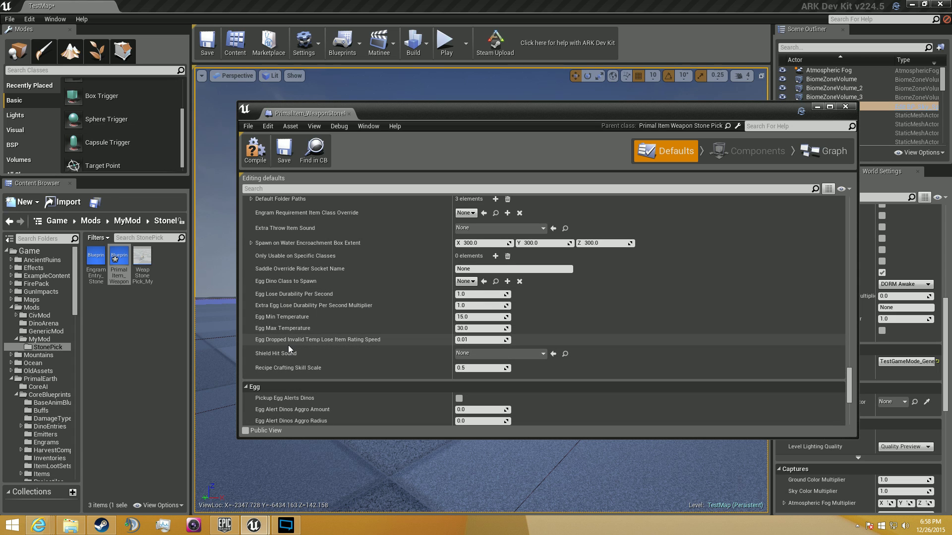
{"action": "scroll", "coordinate": [289, 347], "scroll_direction": "up", "scroll_amount": 2}
Compile and save the PrimalItem_Weapon stone pick blueprint and close its editor
{"action": "left_click", "coordinate": [255, 149]}
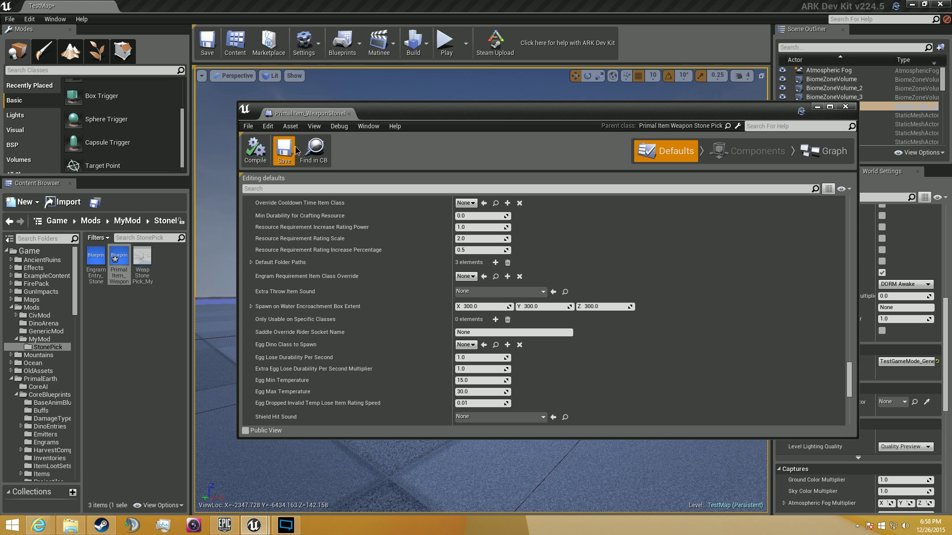
{"action": "left_click", "coordinate": [349, 113]}
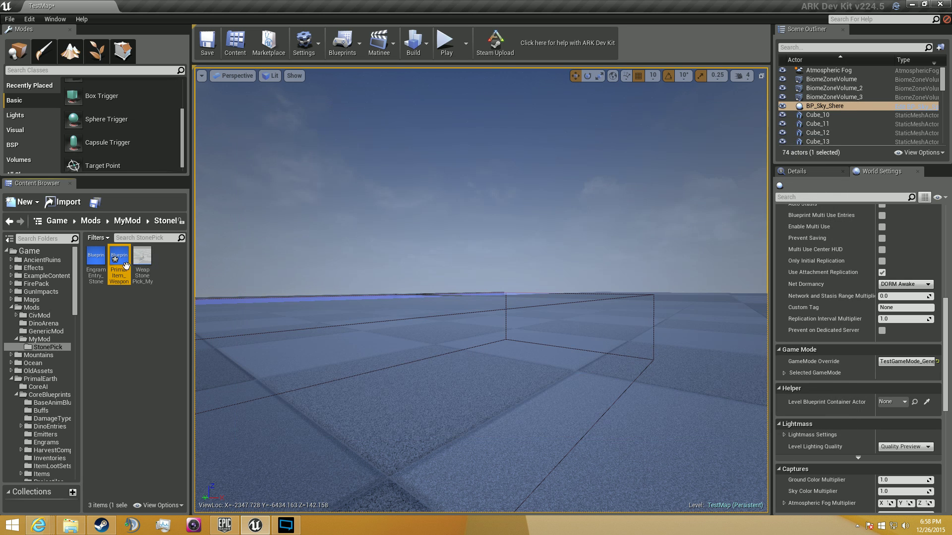
{"action": "double_click", "coordinate": [119, 262]}
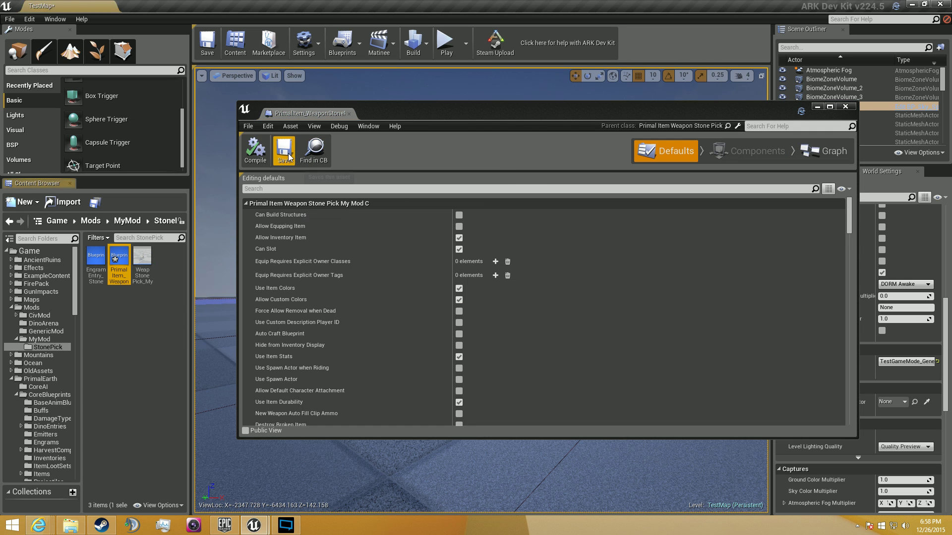
{"action": "left_click", "coordinate": [349, 114]}
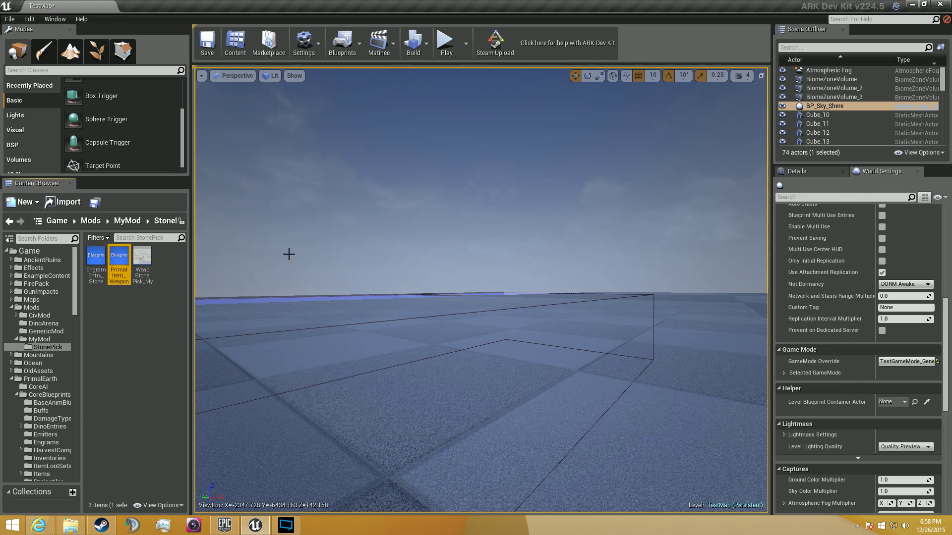
{"action": "right_click_drag", "start_coordinate": [415, 296], "coordinate": [413, 267]}
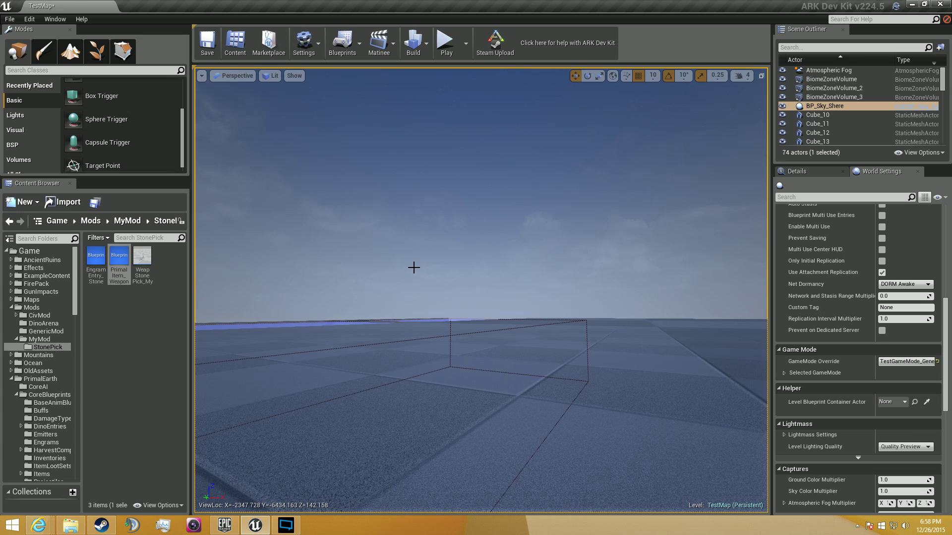
{"action": "right_click_drag", "start_coordinate": [378, 265], "coordinate": [409, 277]}
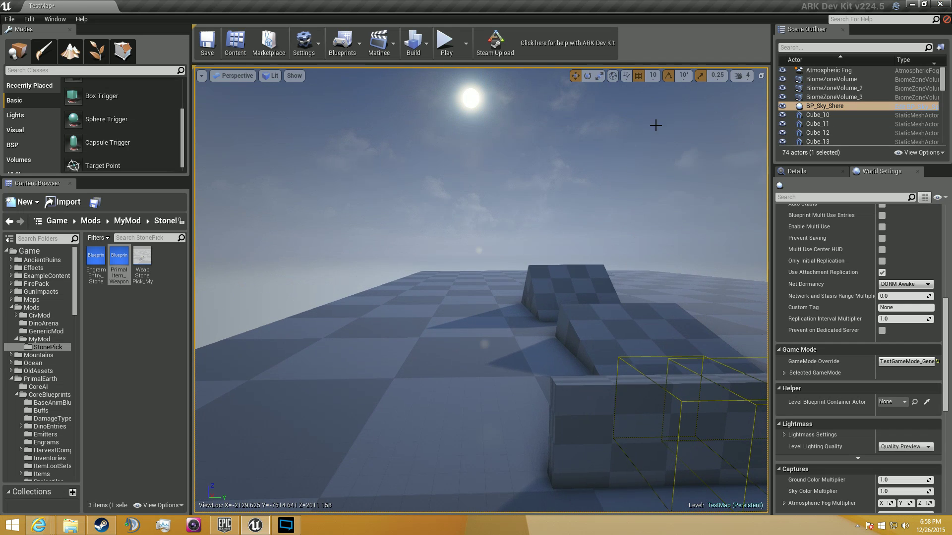